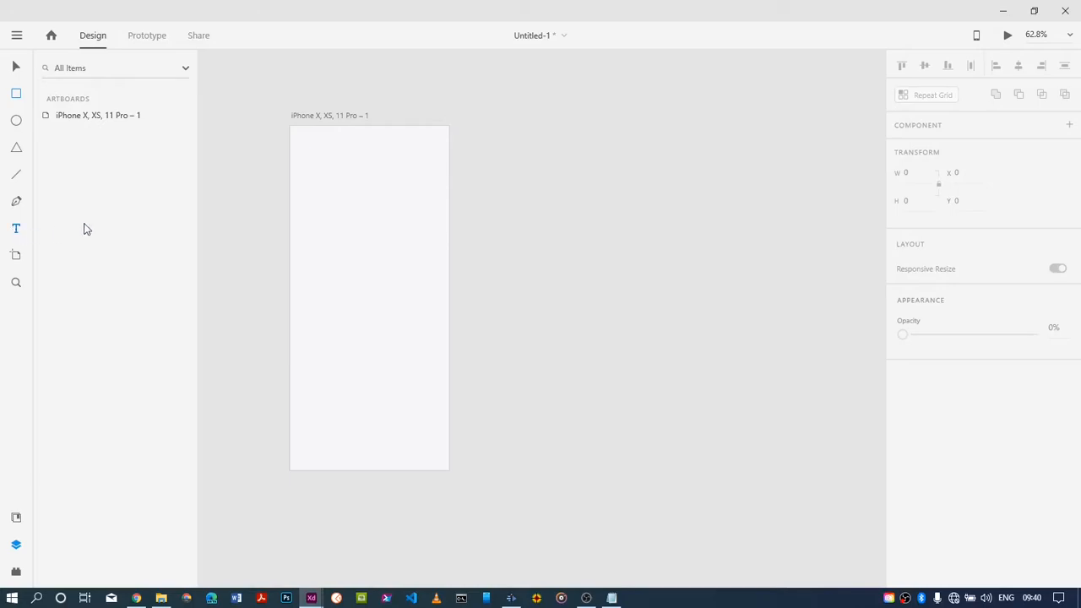
Add the text "Todo List" near the top of the iPhone artboard
{"action": "left_click", "coordinate": [324, 142]}
{"action": "type", "text": "Todo"}
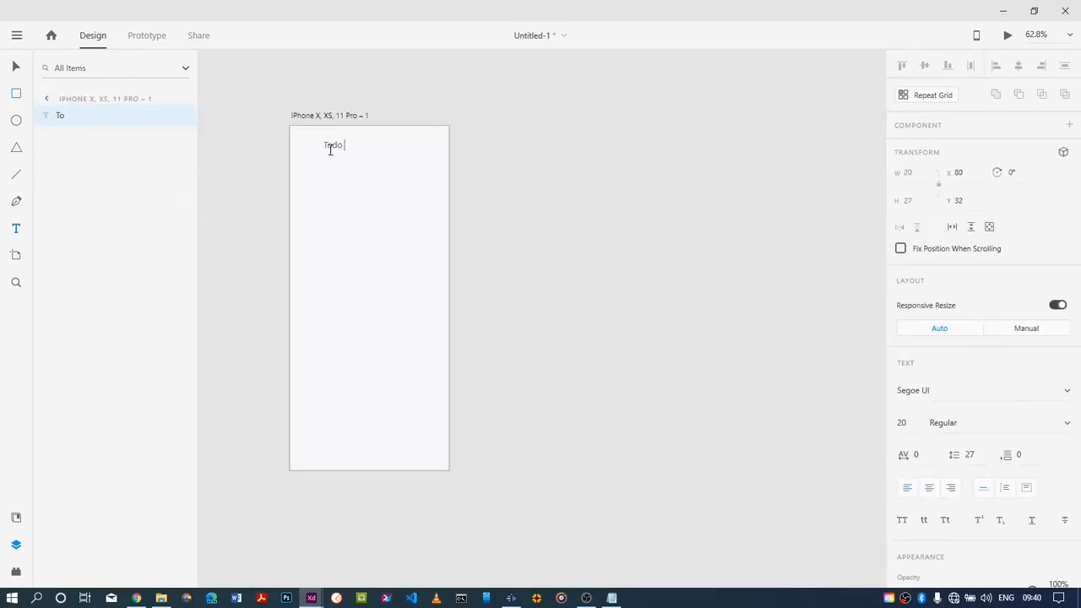
{"action": "type", "text": " Liast"}
{"action": "key", "text": "BackSpace"}
{"action": "type", "text": "st"}
Set the font size of the "Todo List" heading to 30
{"action": "left_click_drag", "start_coordinate": [361, 145], "coordinate": [323, 144]}
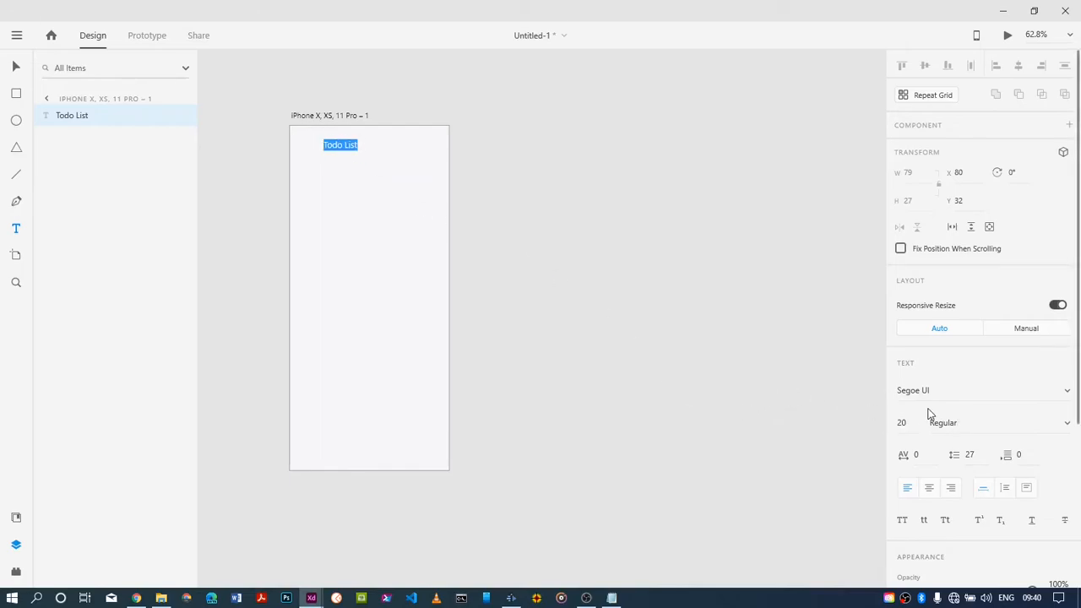
{"action": "left_click_drag", "start_coordinate": [908, 420], "coordinate": [893, 421]}
{"action": "key", "text": "Escape"}
{"action": "left_click", "coordinate": [903, 422]}
{"action": "type", "text": "30"}
{"action": "key", "text": "Return"}
Change the heading's font to Poppins Medium and centre the heading horizontally near the artboard's top
{"action": "left_click", "coordinate": [1061, 395]}
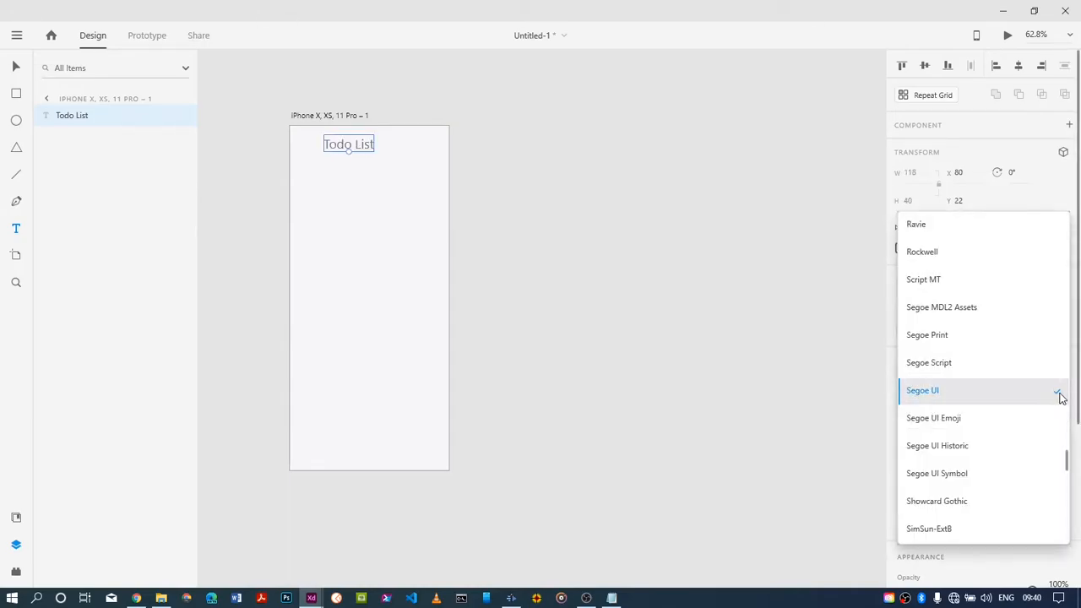
{"action": "key", "text": "p"}
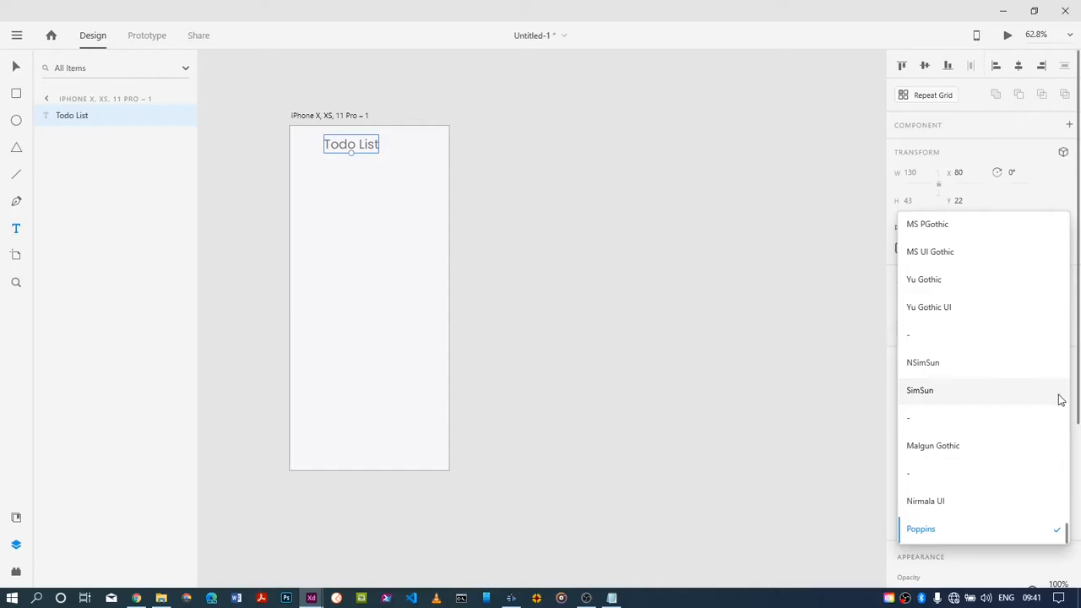
{"action": "left_click", "coordinate": [996, 534]}
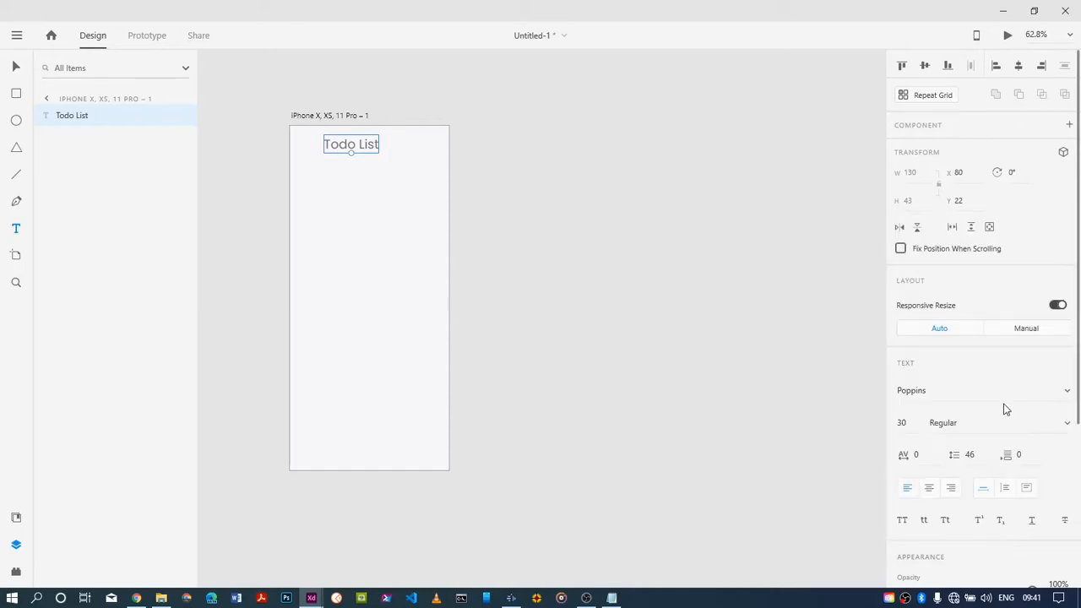
{"action": "left_click", "coordinate": [1063, 423]}
{"action": "left_click", "coordinate": [999, 476]}
{"action": "mouse_move", "coordinate": [338, 142]}
{"action": "left_mouse_down"}
{"action": "mouse_move", "coordinate": [343, 161]}
{"action": "mouse_move", "coordinate": [356, 146]}
{"action": "left_mouse_up"}
{"action": "key", "text": "Escape"}
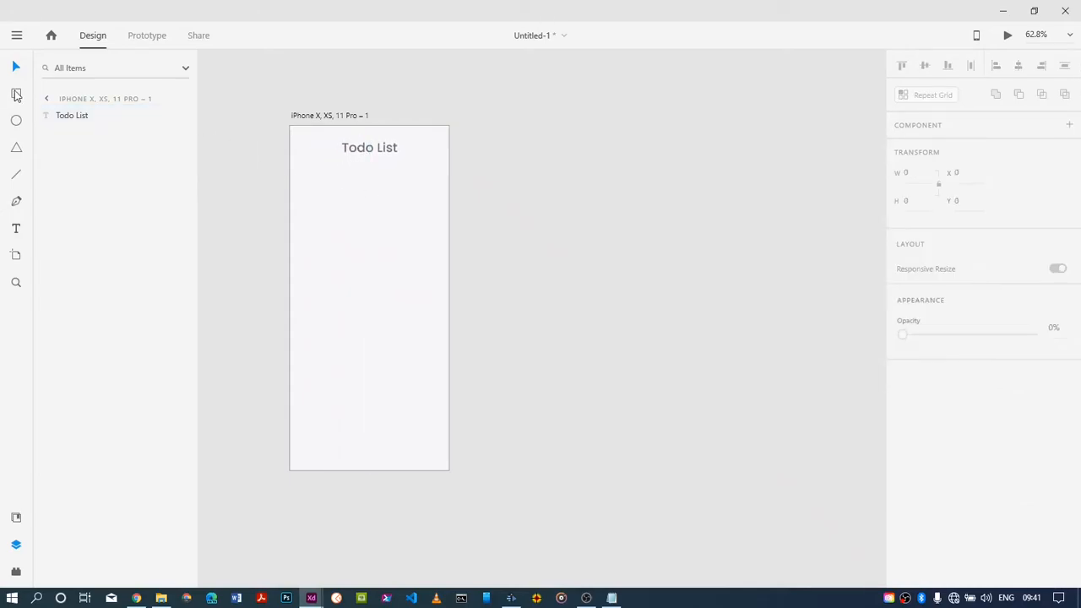
Draw a rectangle about 144 by 38 below the heading's left side and set its corner radius to 50
{"action": "left_click", "coordinate": [26, 96]}
{"action": "left_click_drag", "start_coordinate": [301, 168], "coordinate": [361, 183]}
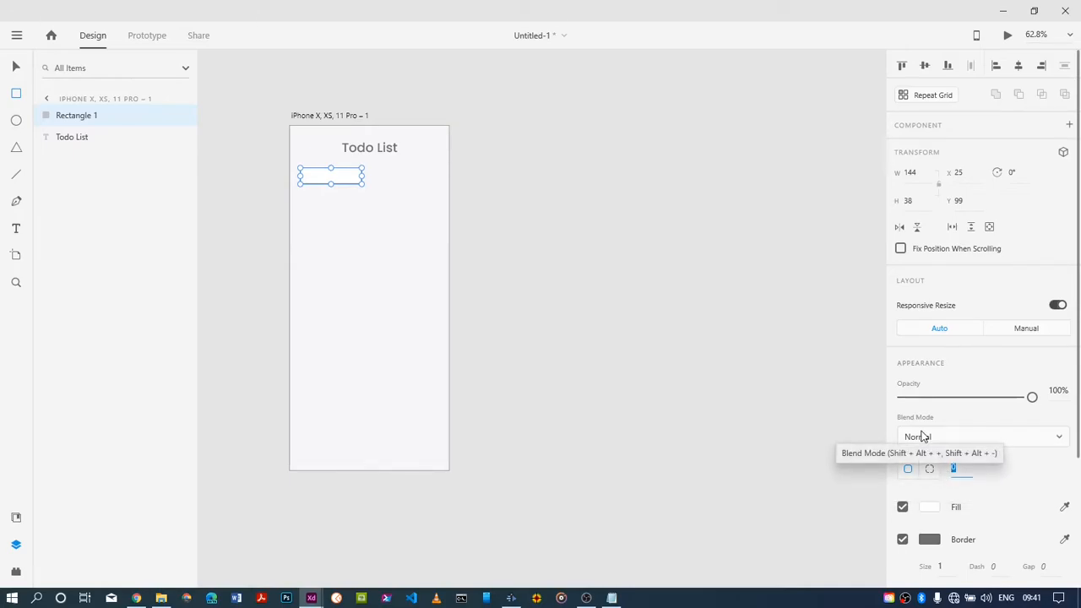
{"action": "type", "text": "10"}
{"action": "key", "text": "Return"}
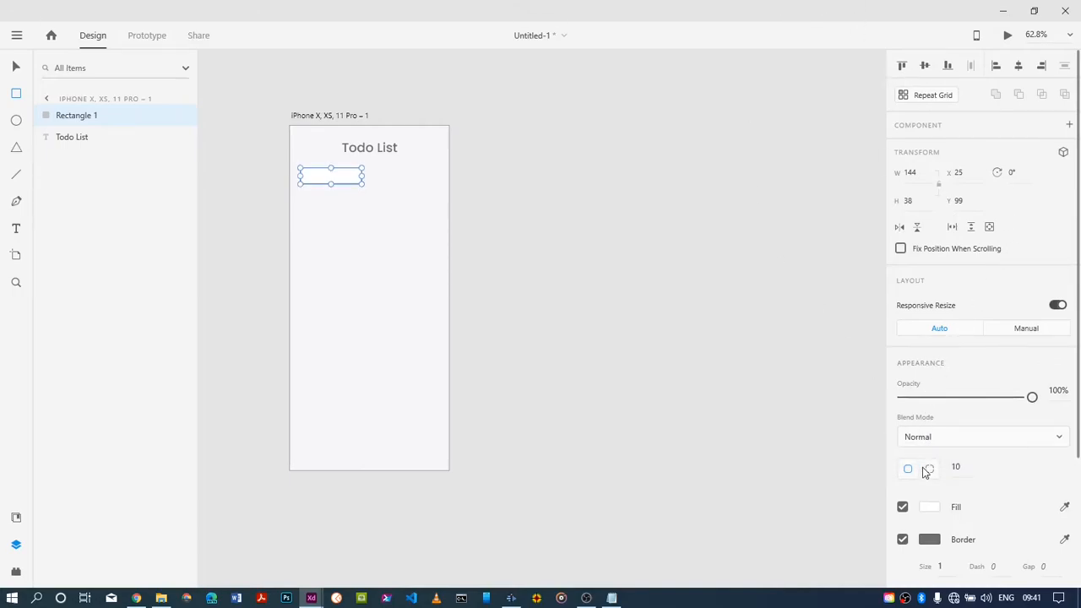
{"action": "left_click", "coordinate": [956, 467]}
{"action": "type", "text": "5"}
{"action": "key", "text": "Return"}
Widen the rounded rectangle to about 163 and place a duplicate of it beside it on the same row
{"action": "left_click_drag", "start_coordinate": [361, 175], "coordinate": [371, 177]}
{"action": "left_click", "coordinate": [16, 66]}
{"action": "left_click_drag", "start_coordinate": [316, 180], "coordinate": [320, 174]}
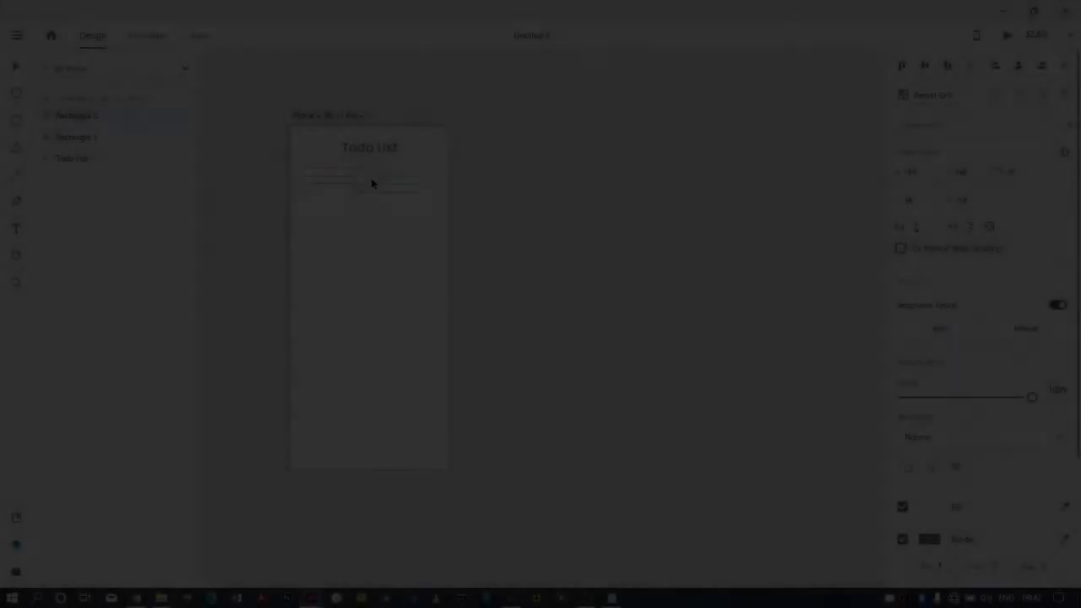
{"action": "left_click_drag", "start_coordinate": [374, 180], "coordinate": [387, 180]}
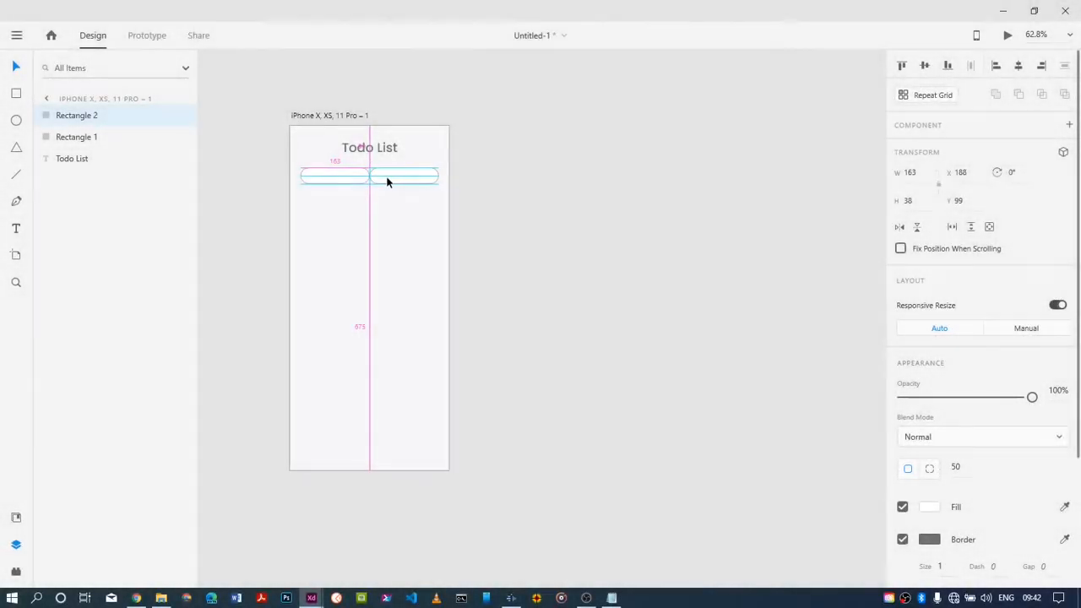
Shift the original pill left to about X 17 so both pills have similar margins, undoing any accidental copy
{"action": "left_click_drag", "start_coordinate": [388, 176], "coordinate": [337, 173]}
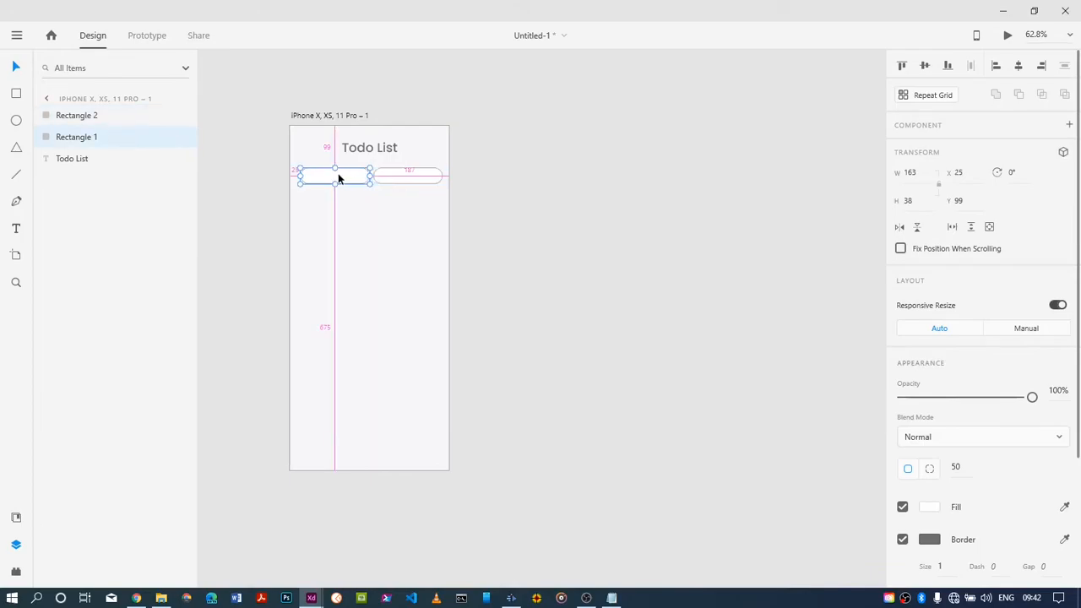
{"action": "left_click", "coordinate": [353, 195]}
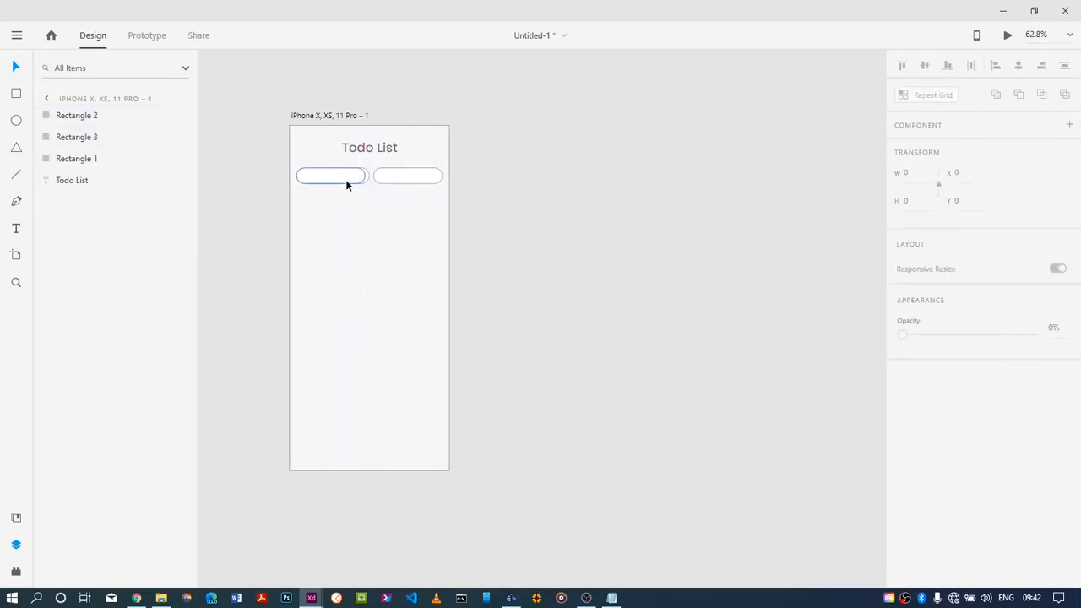
{"action": "key", "text": "ctrl+z"}
{"action": "left_click", "coordinate": [347, 182]}
{"action": "left_click_drag", "start_coordinate": [347, 176], "coordinate": [344, 174]}
{"action": "left_click", "coordinate": [408, 213]}
Fill the right-hand pill with the saved blue colour
{"action": "left_click", "coordinate": [390, 180]}
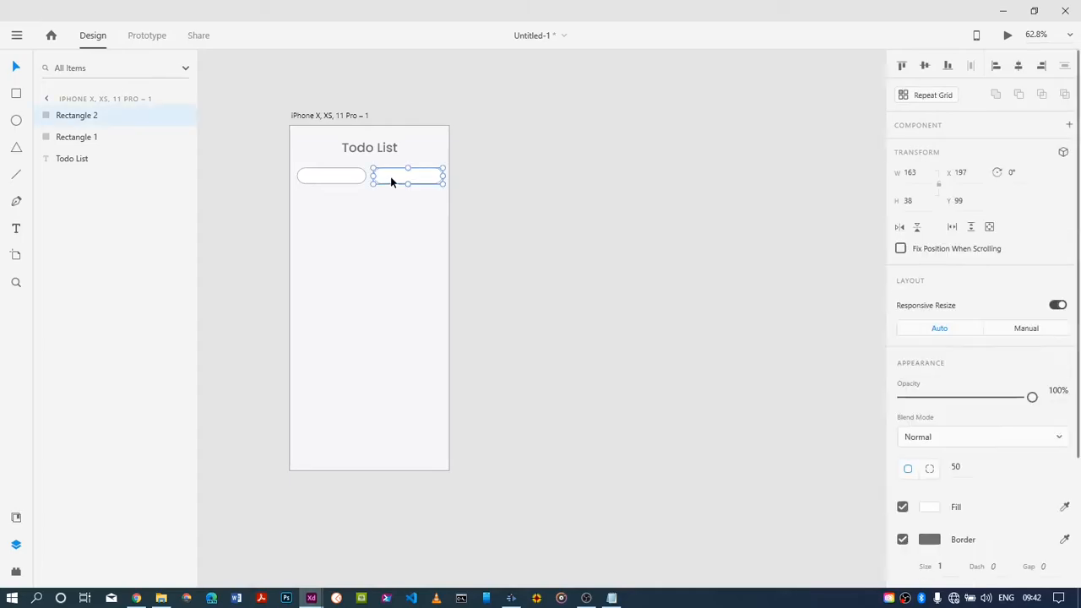
{"action": "left_click", "coordinate": [930, 509]}
{"action": "left_click", "coordinate": [783, 567]}
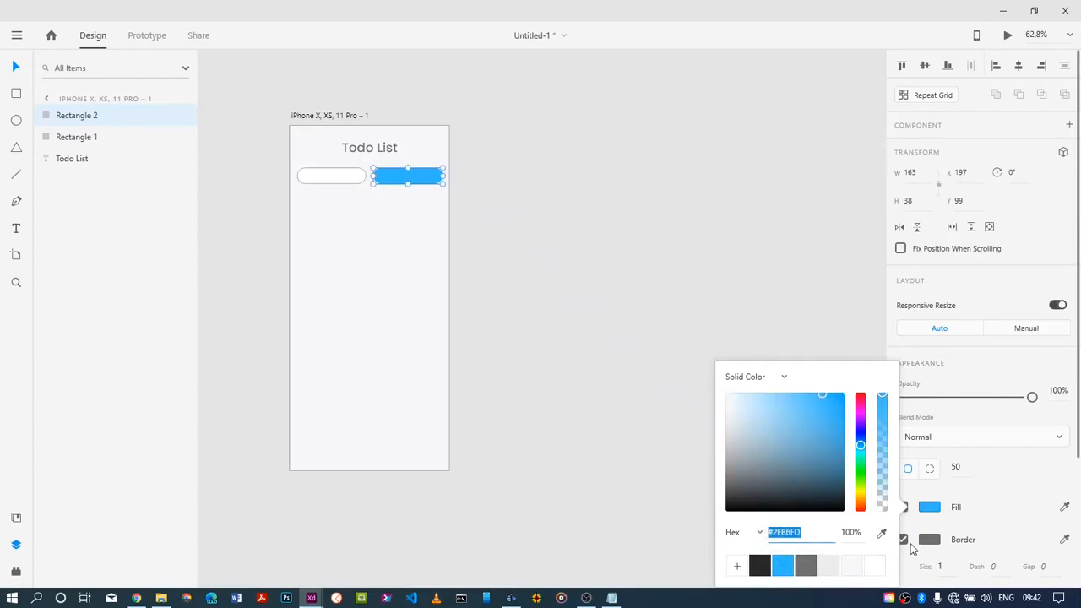
{"action": "left_click", "coordinate": [640, 485]}
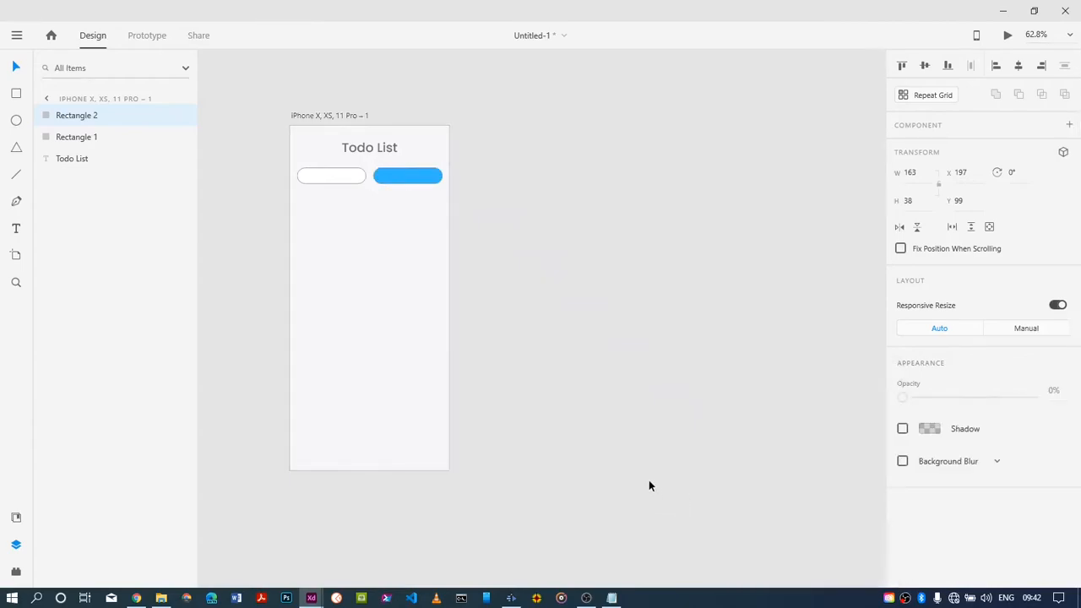
Remove the border from both the blue pill and the white pill
{"action": "left_click", "coordinate": [413, 177]}
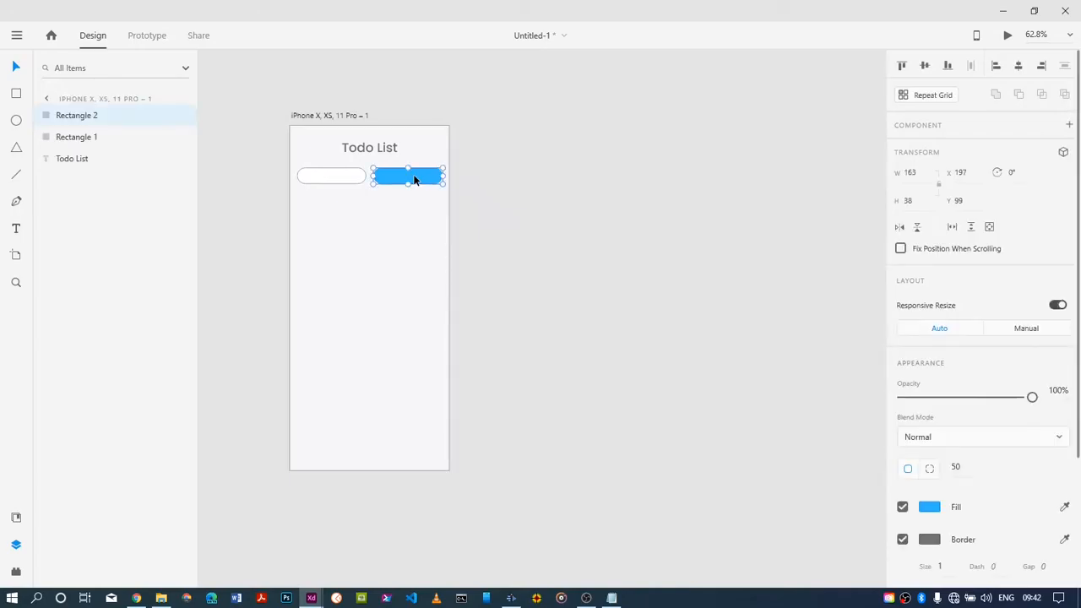
{"action": "left_click", "coordinate": [902, 539]}
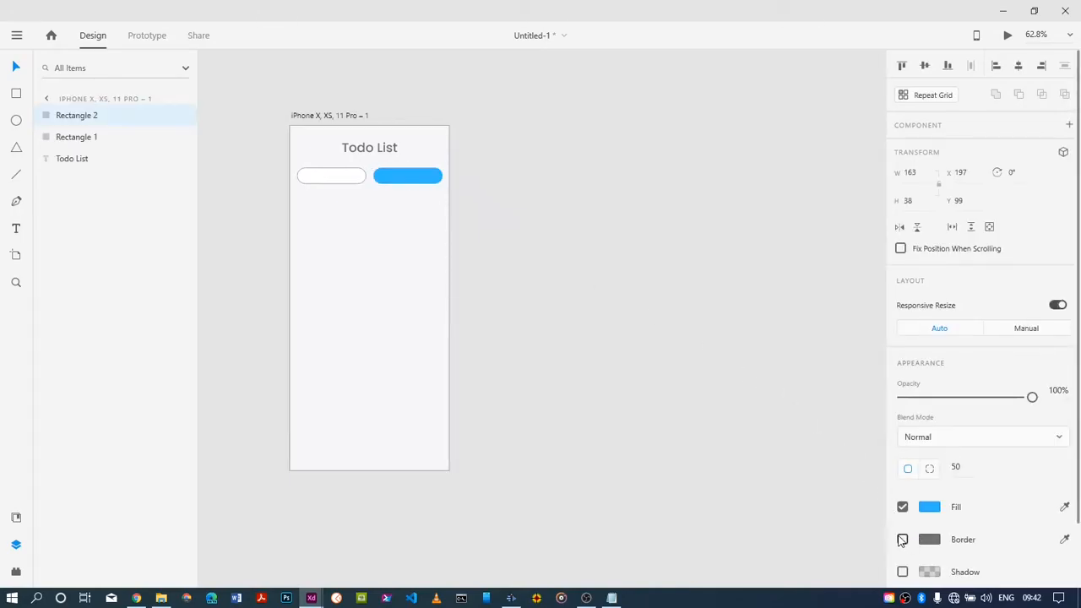
{"action": "left_click", "coordinate": [324, 179]}
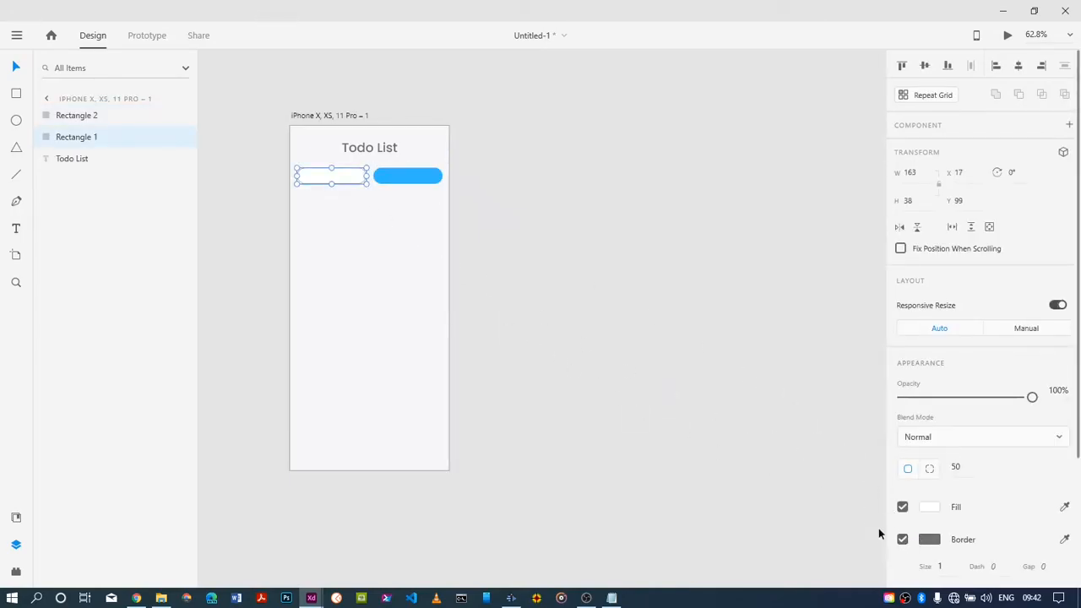
{"action": "left_click", "coordinate": [901, 539]}
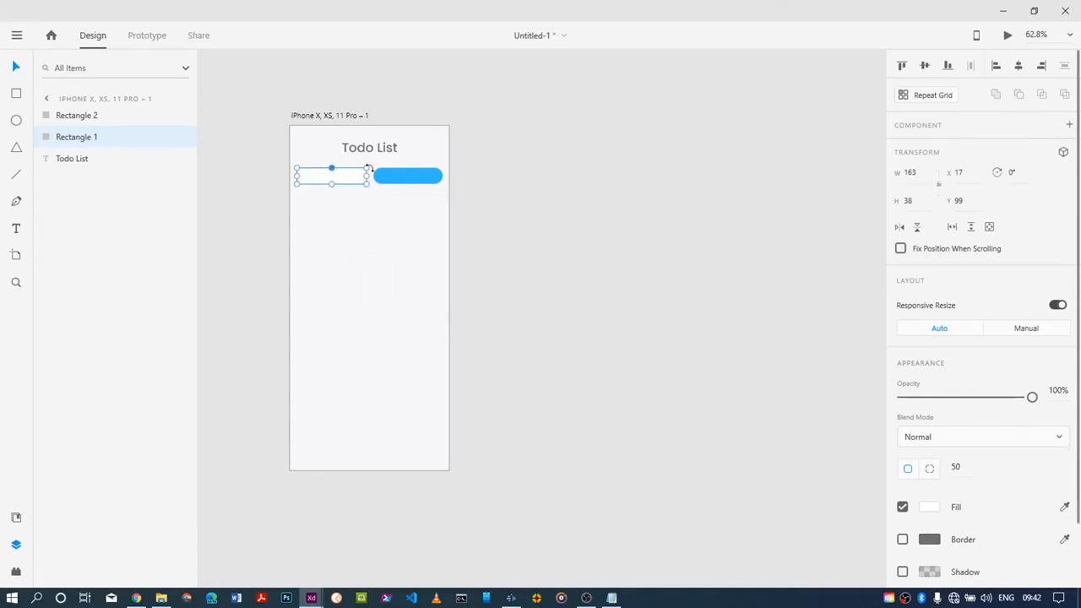
Add the text label "All" on the blue pill
{"action": "left_click", "coordinate": [398, 179]}
{"action": "key", "text": "t"}
{"action": "left_click", "coordinate": [408, 173]}
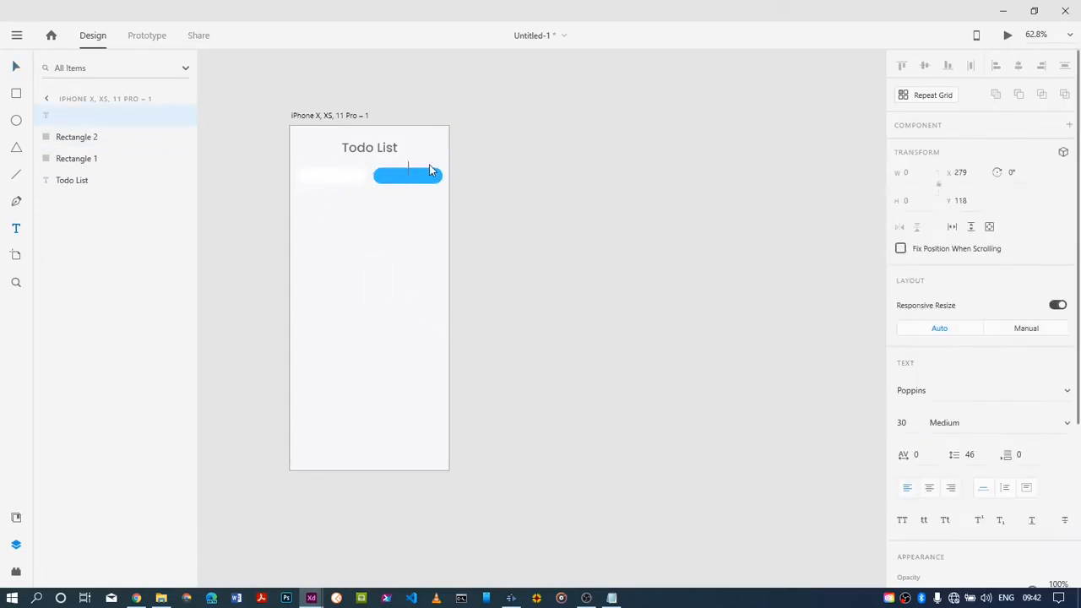
{"action": "type", "text": "a"}
{"action": "key", "text": "BackSpace"}
Set the "All" label to font size 14 and Regular weight
{"action": "left_click", "coordinate": [903, 422]}
{"action": "type", "text": "14"}
{"action": "left_click_drag", "start_coordinate": [424, 168], "coordinate": [408, 171]}
{"action": "left_click", "coordinate": [903, 420]}
{"action": "type", "text": "14"}
{"action": "key", "text": "Return"}
{"action": "left_click", "coordinate": [1066, 422]}
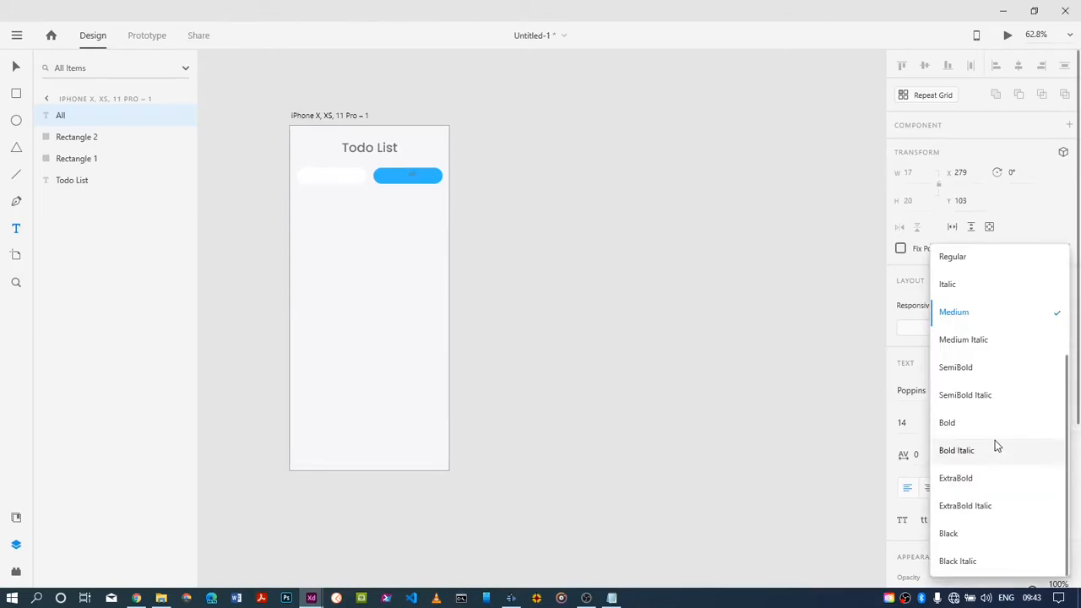
{"action": "left_click", "coordinate": [965, 262]}
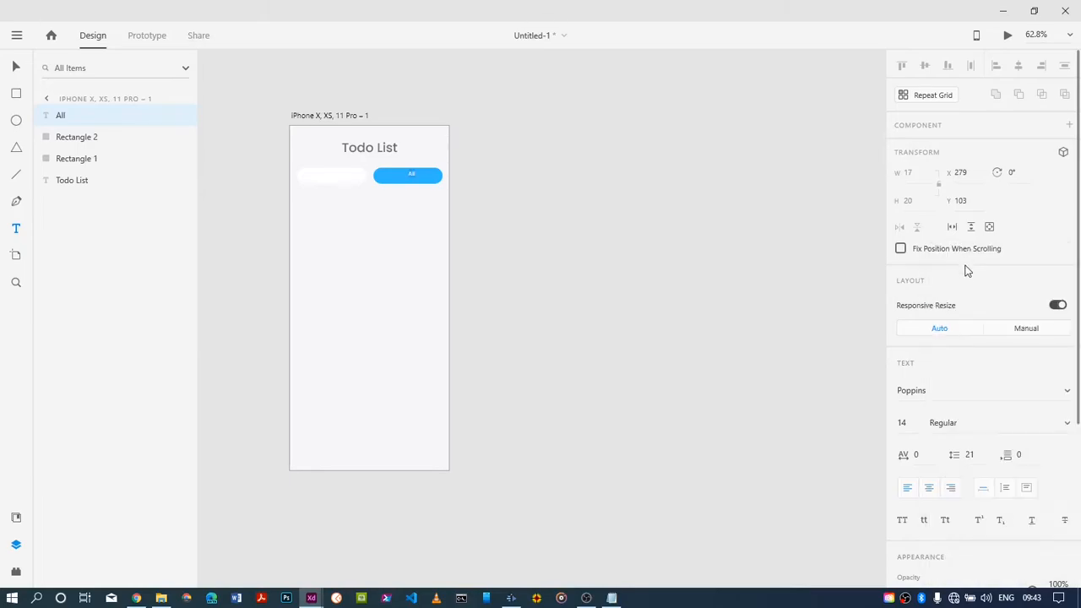
Change the "All" label's fill colour to white, #FFFFFF
{"action": "scroll", "coordinate": [959, 461], "scroll_direction": "down", "scroll_amount": 3}
{"action": "left_click", "coordinate": [929, 435]}
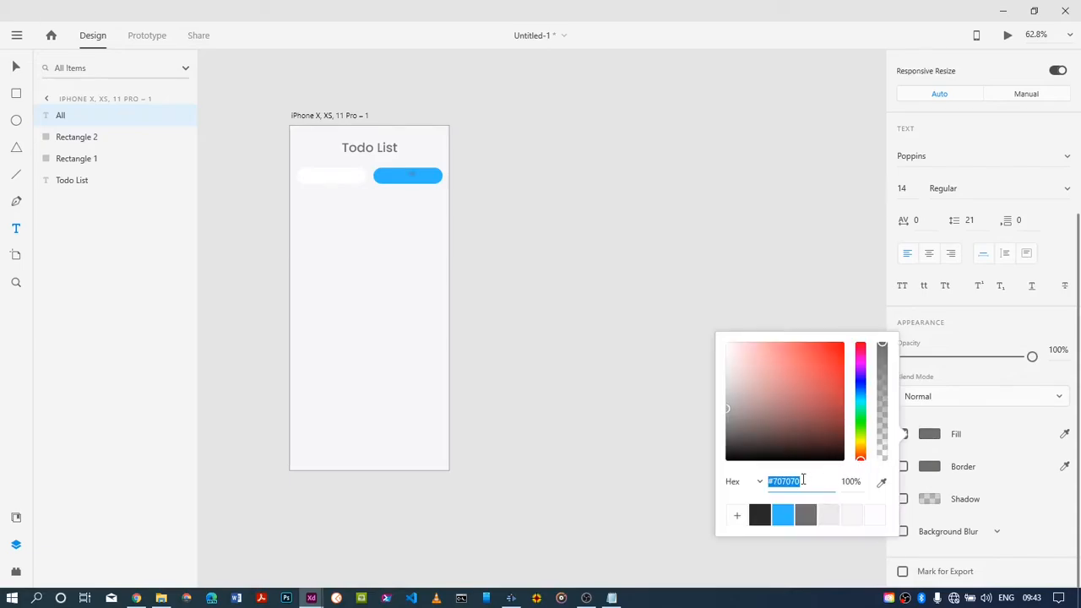
{"action": "left_click", "coordinate": [874, 515]}
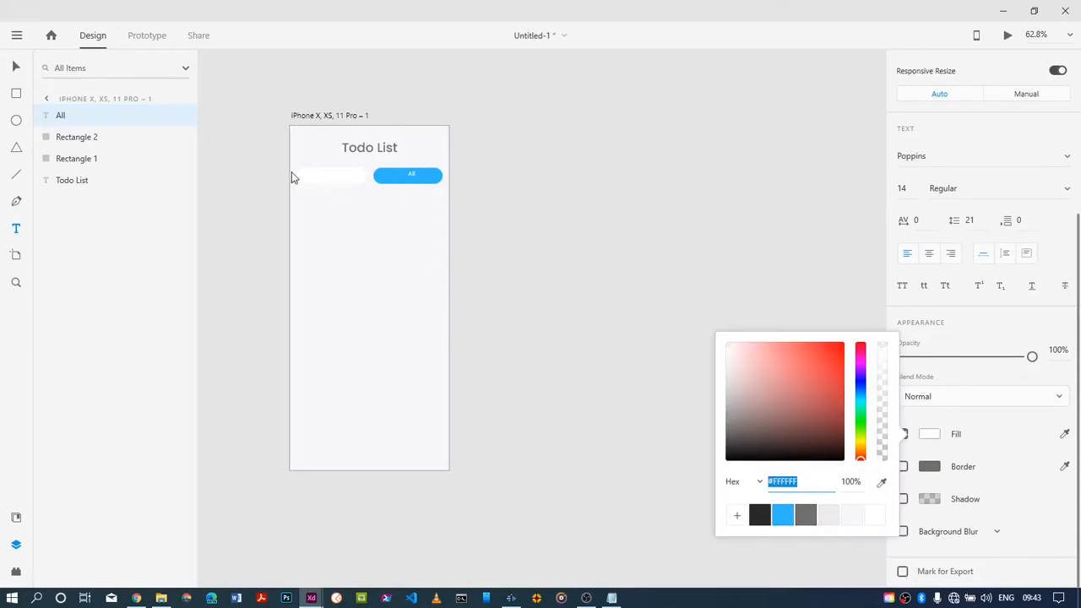
Add a second "All" label on the white pill and colour it dark, #292929
{"action": "left_click", "coordinate": [411, 173]}
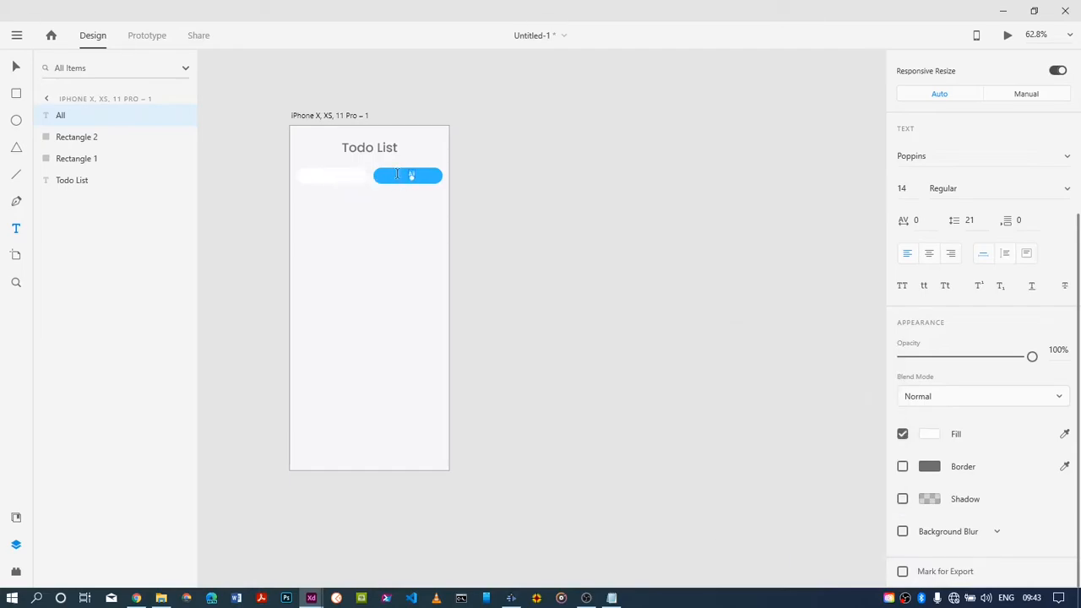
{"action": "left_click", "coordinate": [332, 177]}
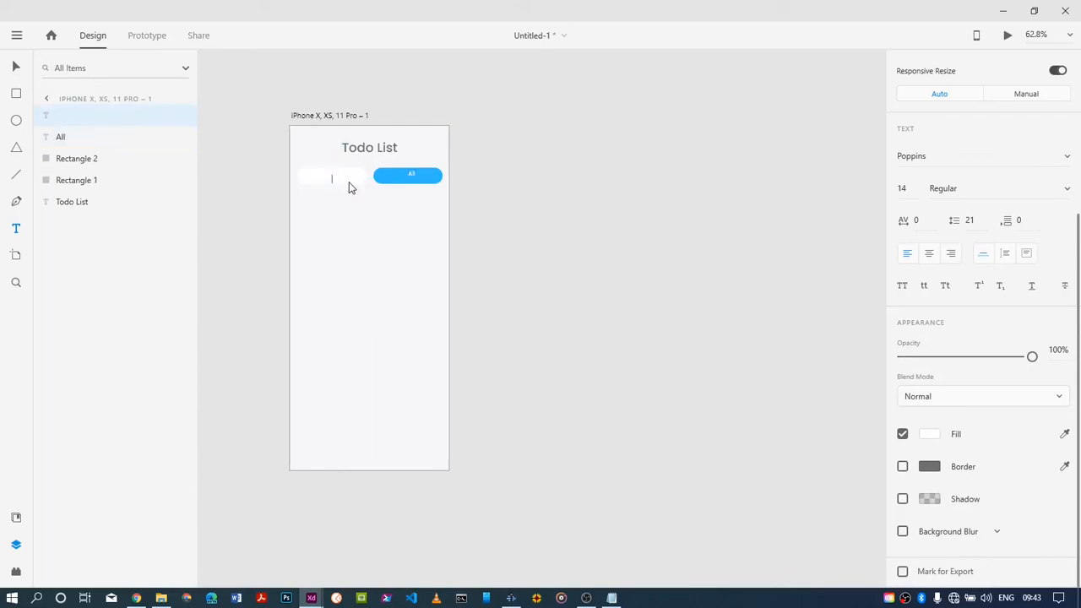
{"action": "type", "text": "All"}
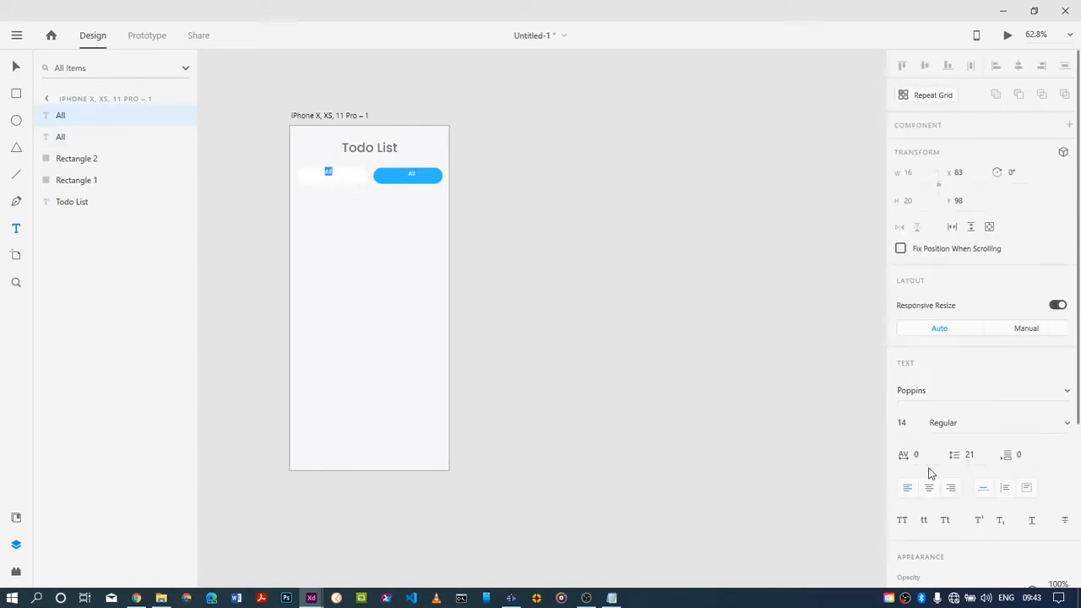
{"action": "left_click", "coordinate": [929, 436]}
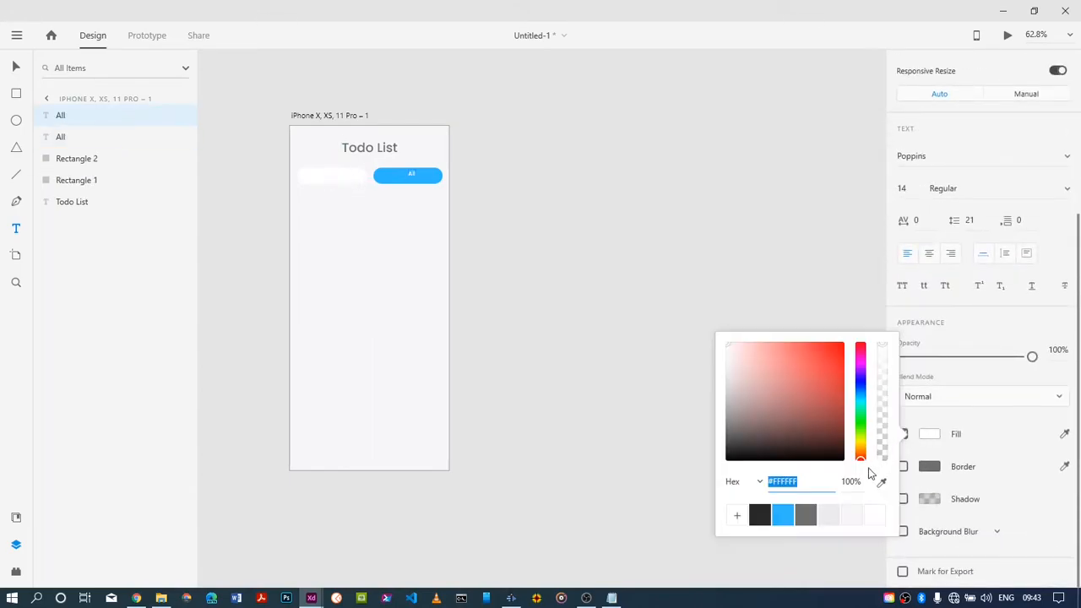
{"action": "left_click", "coordinate": [762, 513]}
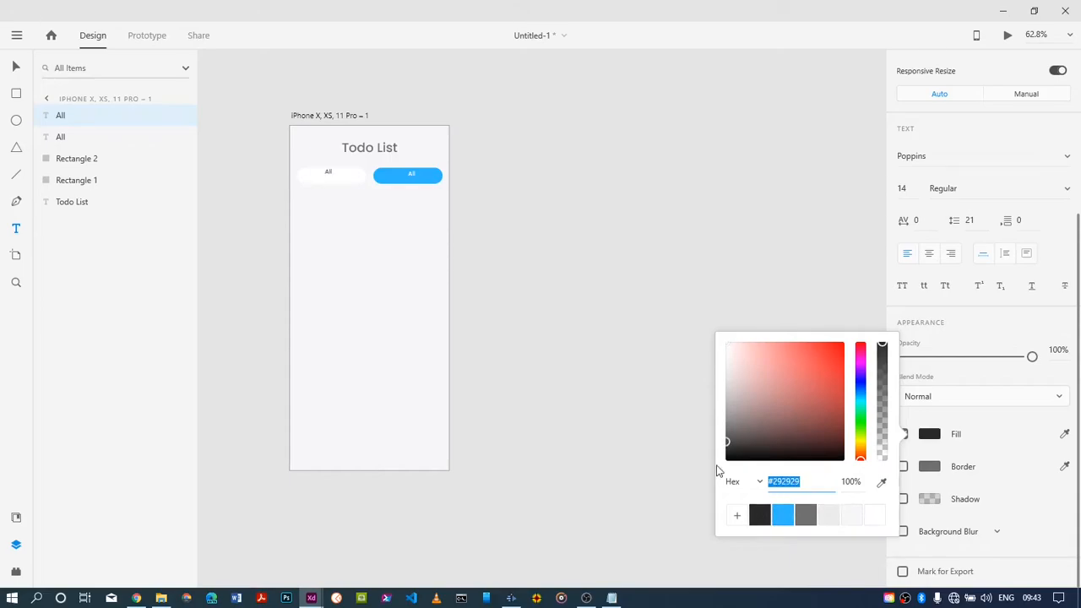
Change the white pill's label to "Done" and centre the labels within their pills
{"action": "left_click", "coordinate": [333, 174]}
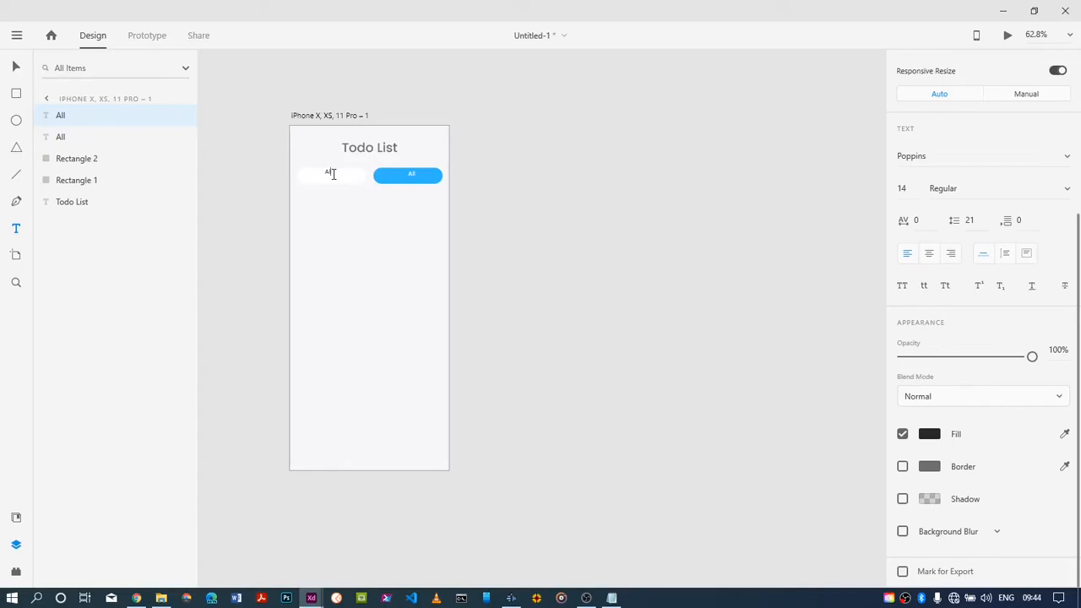
{"action": "type", "text": "Done"}
{"action": "key", "text": "Escape"}
{"action": "left_click_drag", "start_coordinate": [328, 178], "coordinate": [329, 180]}
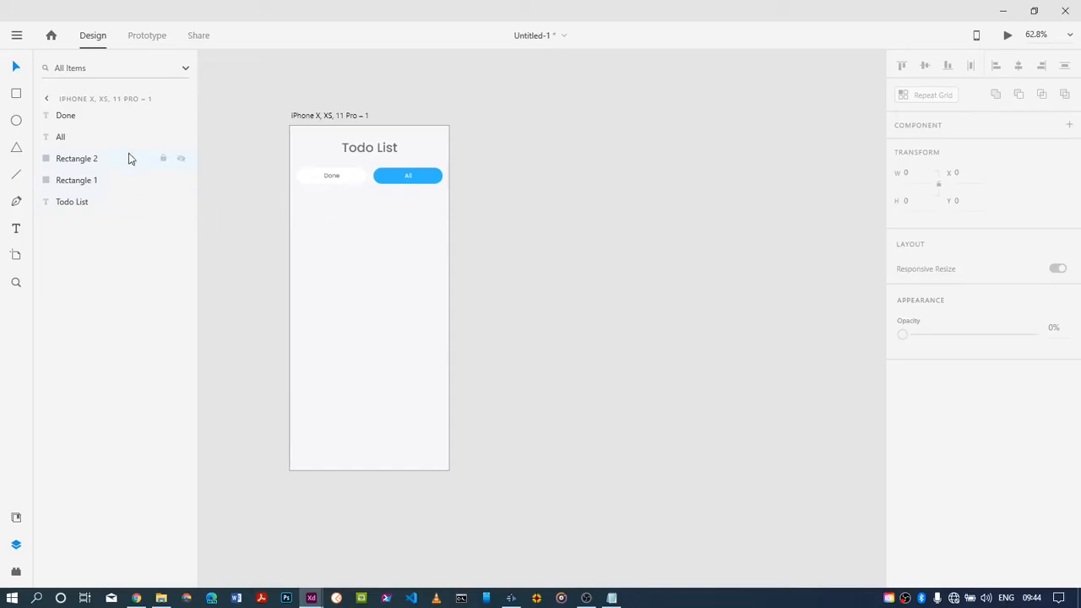
Draw a card about 343 by 123 below the pills, with corners rounded to about 24
{"action": "left_click", "coordinate": [15, 95]}
{"action": "left_click_drag", "start_coordinate": [297, 204], "coordinate": [443, 238]}
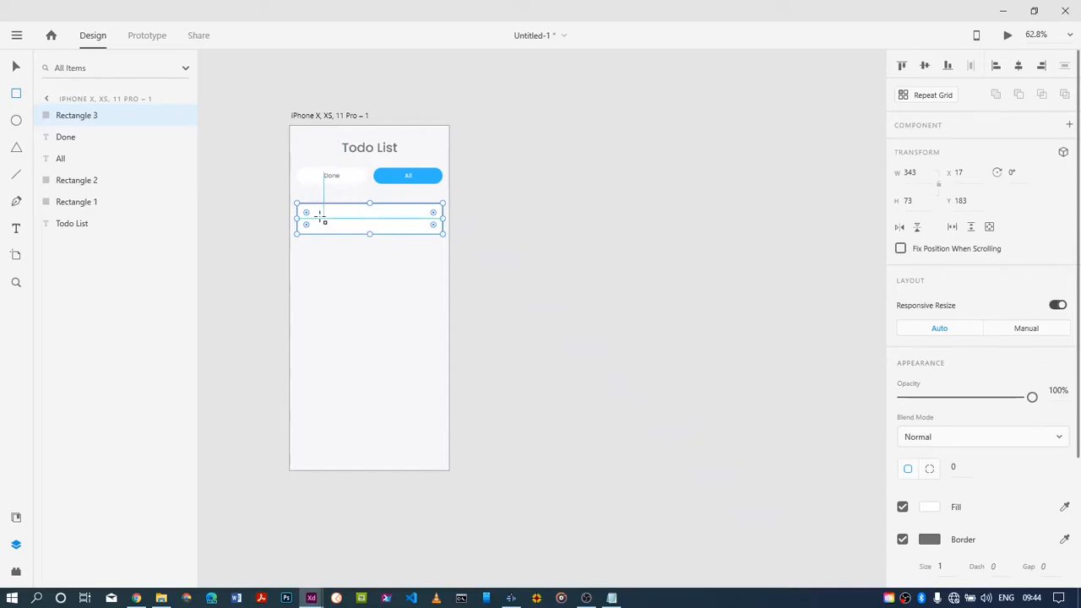
{"action": "left_click_drag", "start_coordinate": [307, 213], "coordinate": [308, 216]}
{"action": "left_click_drag", "start_coordinate": [368, 235], "coordinate": [368, 255]}
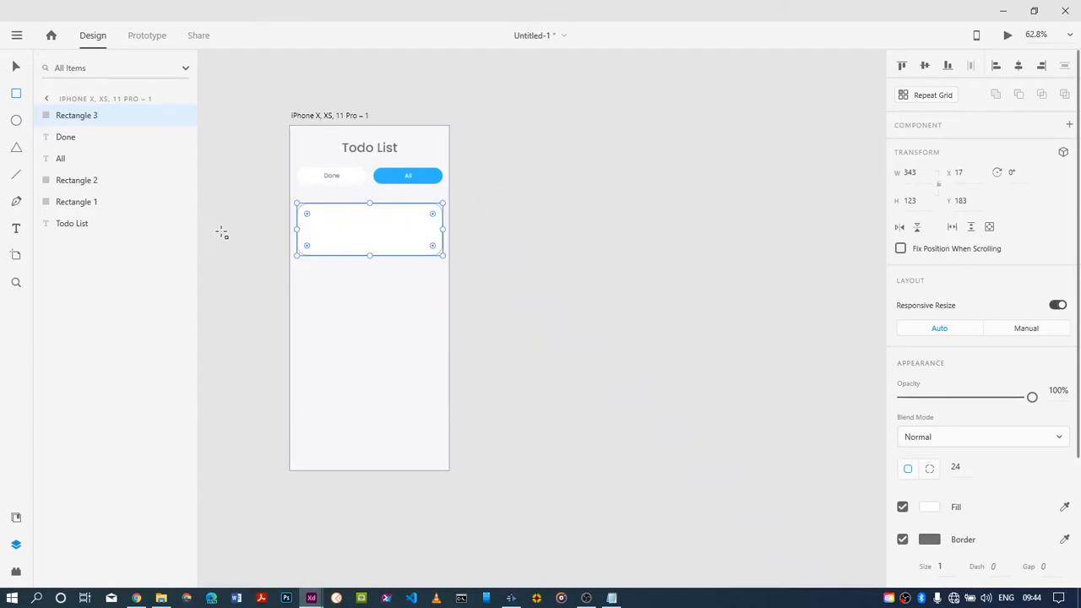
Draw a rounded rectangle about 83 by 76 inside the card's left part, with a corner radius of about 14
{"action": "left_click", "coordinate": [17, 93]}
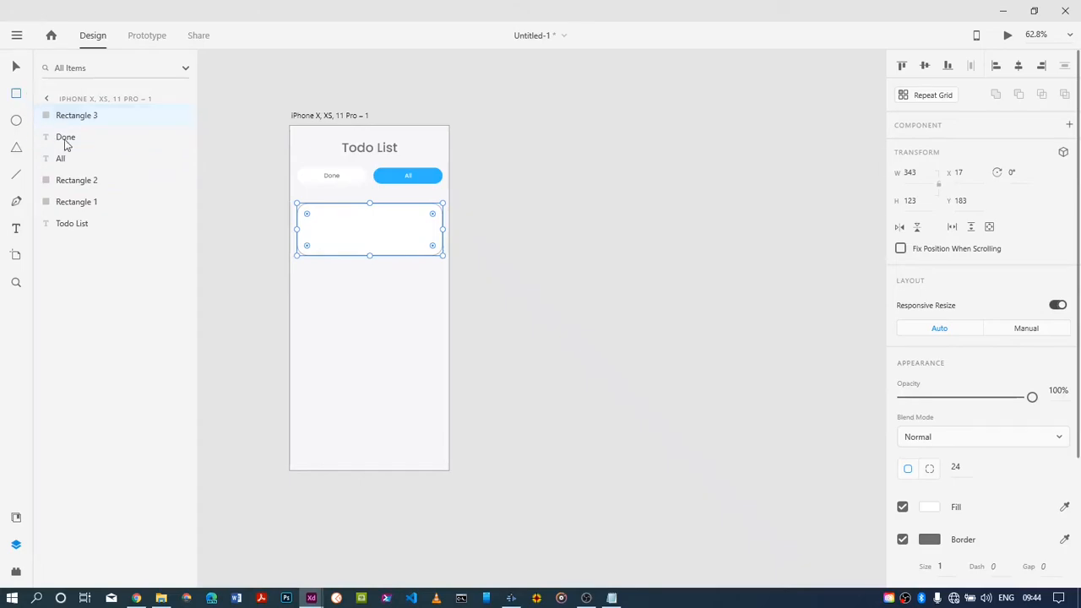
{"action": "mouse_move", "coordinate": [312, 217]}
{"action": "left_mouse_down"}
{"action": "mouse_move", "coordinate": [352, 249]}
{"action": "mouse_move", "coordinate": [314, 221]}
{"action": "left_mouse_up"}
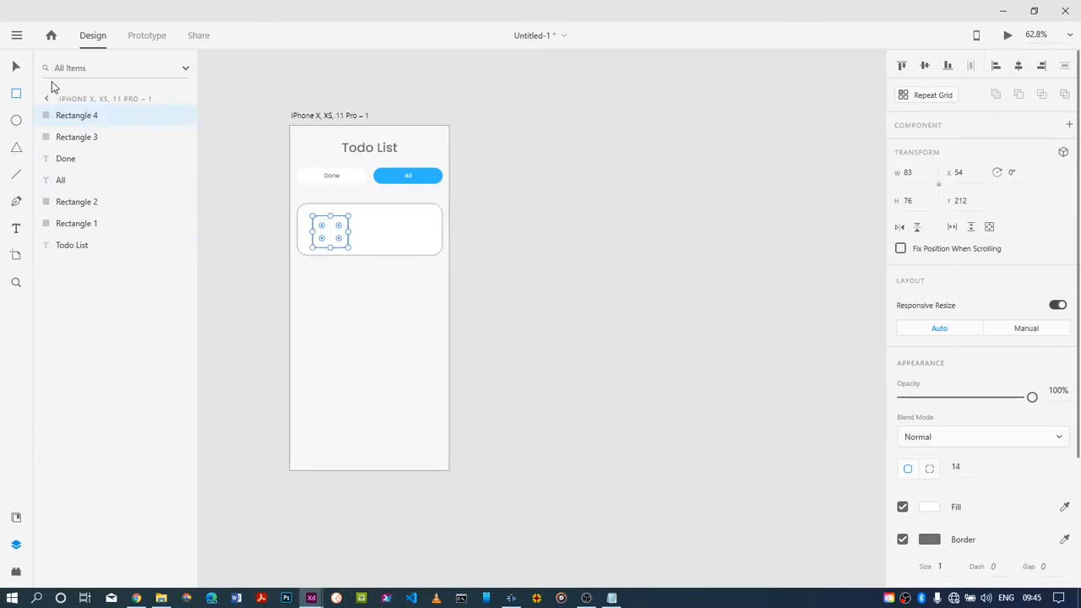
Reduce the card's corner radius to about 19 and move the inner rounded square to about X 34, Y 207
{"action": "left_click", "coordinate": [16, 66]}
{"action": "left_click", "coordinate": [385, 224]}
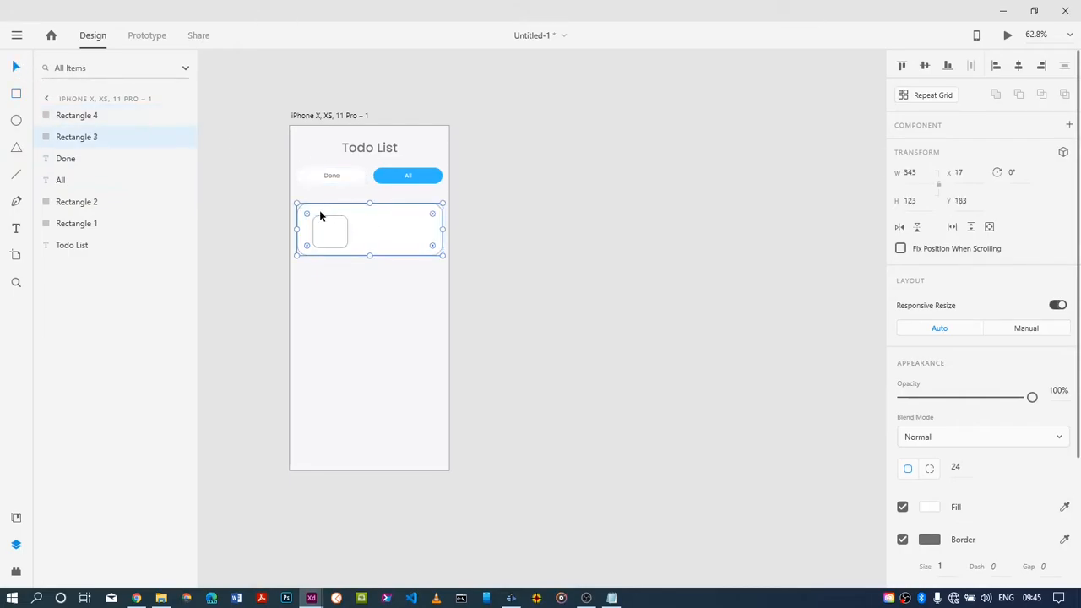
{"action": "left_click_drag", "start_coordinate": [307, 215], "coordinate": [323, 233]}
{"action": "left_click_drag", "start_coordinate": [323, 233], "coordinate": [322, 231]}
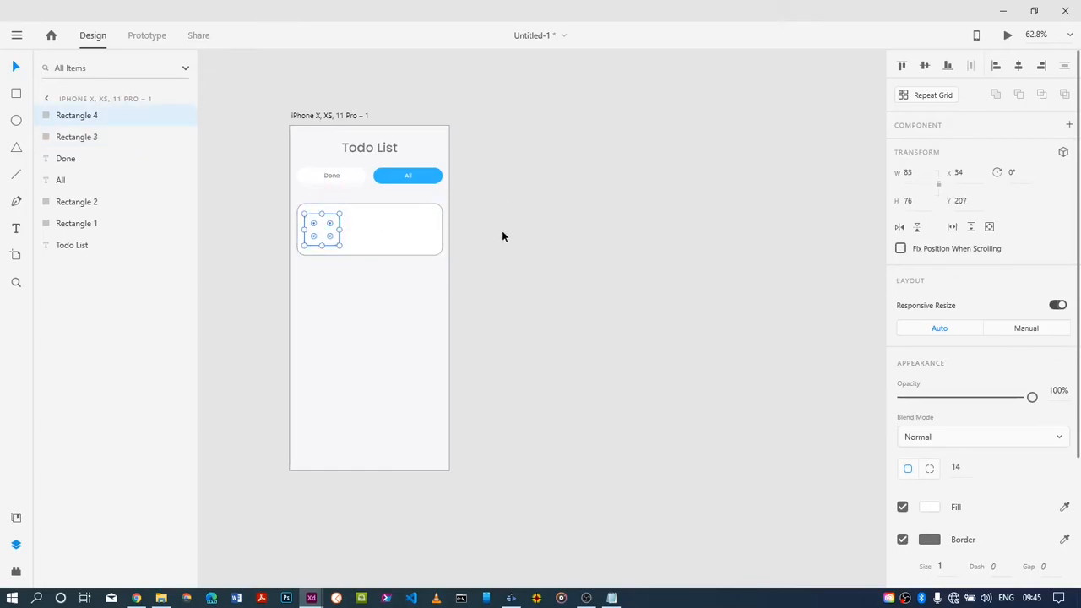
{"action": "left_click", "coordinate": [367, 294]}
Fill the rounded square inside the card with light grey, #EBEBEB
{"action": "left_click", "coordinate": [319, 230]}
{"action": "left_click", "coordinate": [928, 505]}
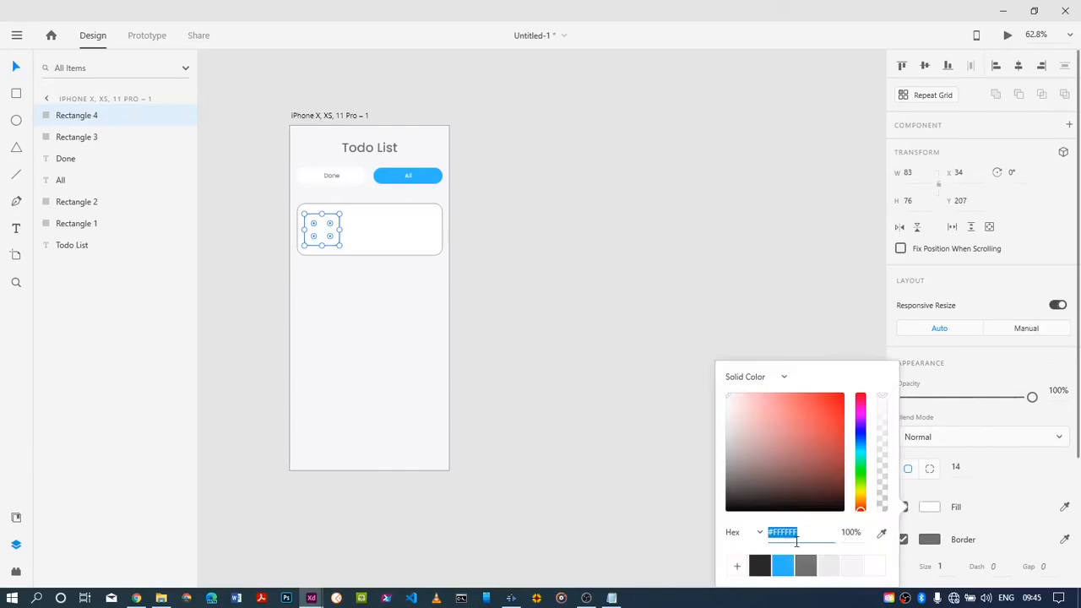
{"action": "left_click", "coordinate": [804, 565]}
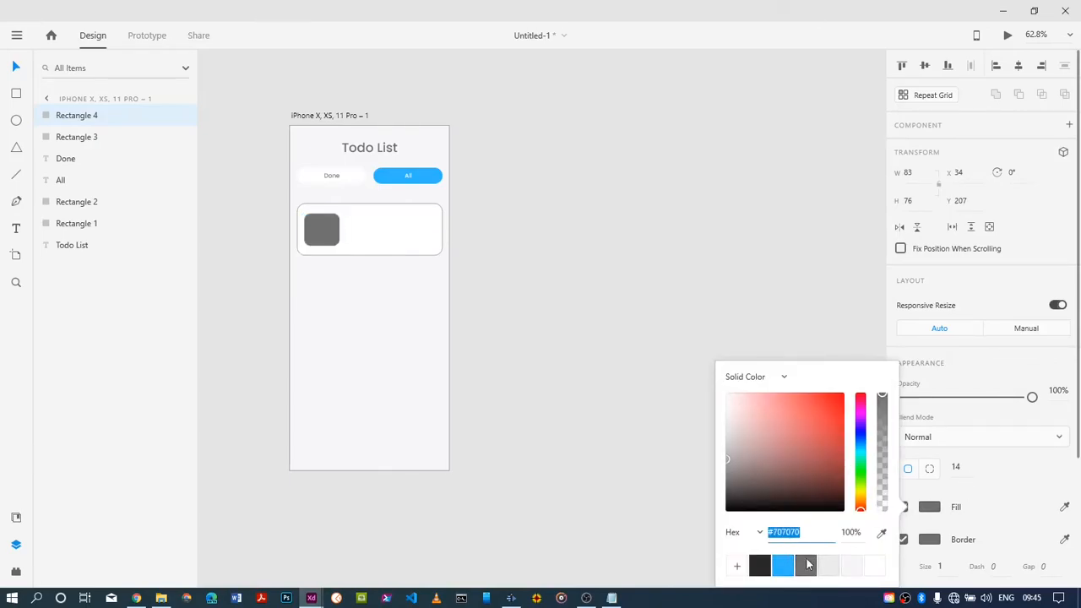
{"action": "left_click", "coordinate": [826, 565]}
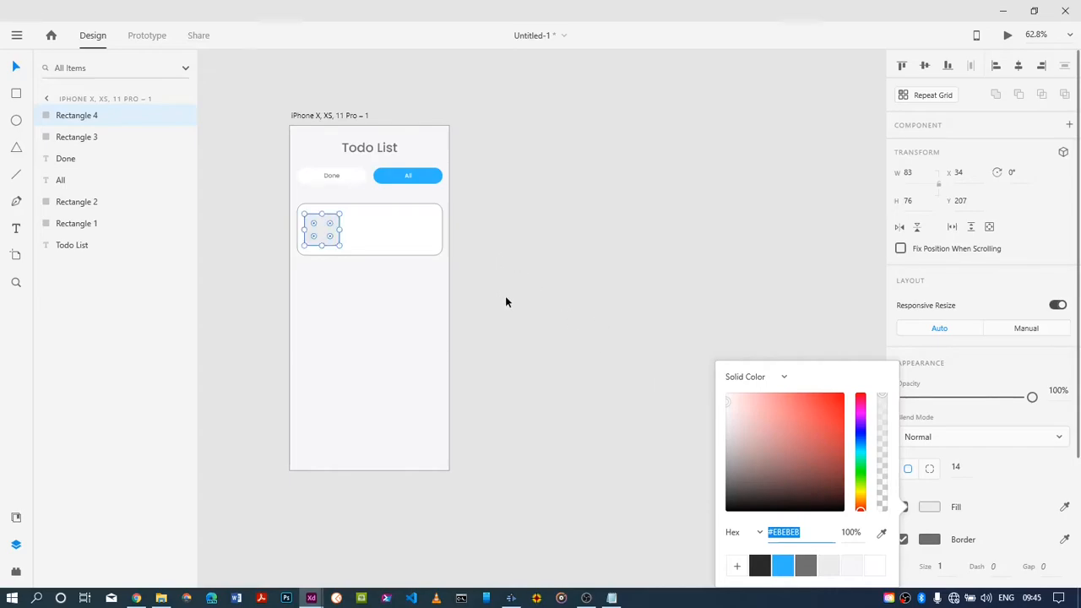
{"action": "left_click", "coordinate": [288, 195]}
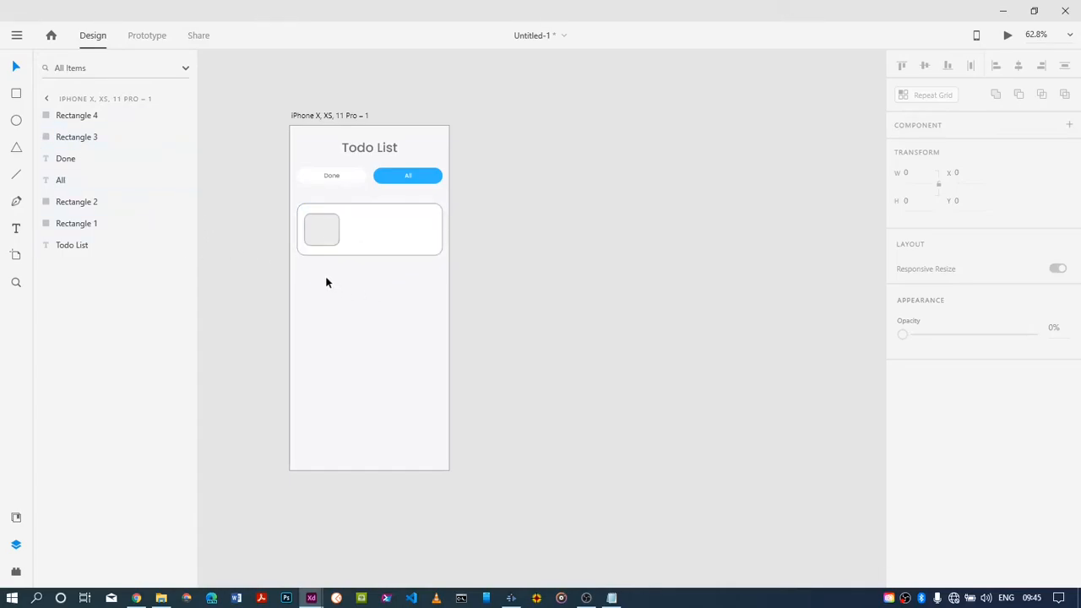
Duplicate the card with its grey square twice down the artboard, placing the copies at about Y 338 and Y 493
{"action": "left_click_drag", "start_coordinate": [317, 250], "coordinate": [422, 218]}
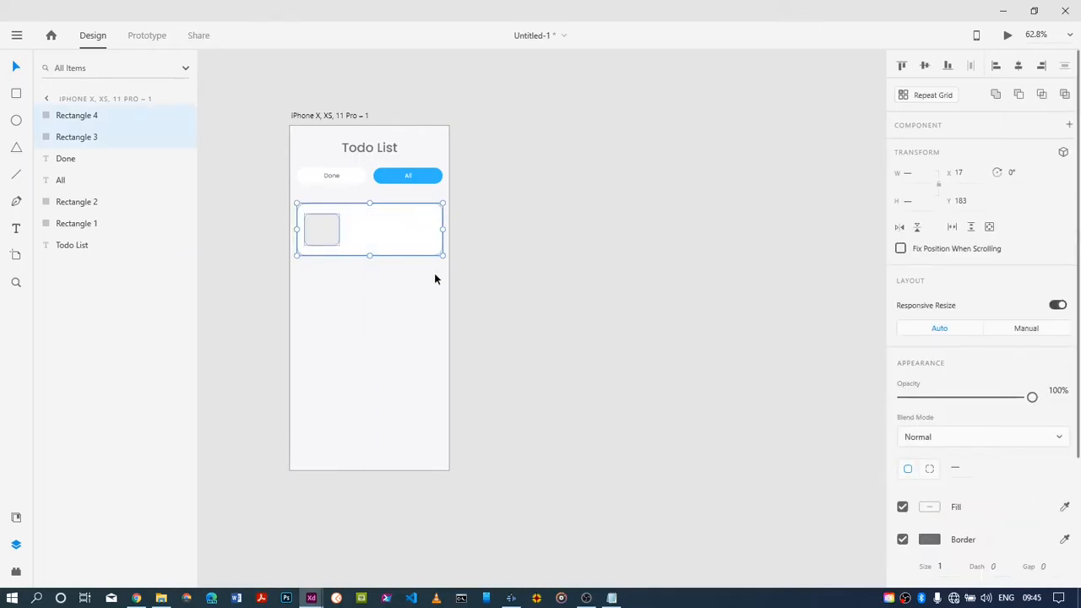
{"action": "left_click_drag", "start_coordinate": [374, 245], "coordinate": [374, 420]}
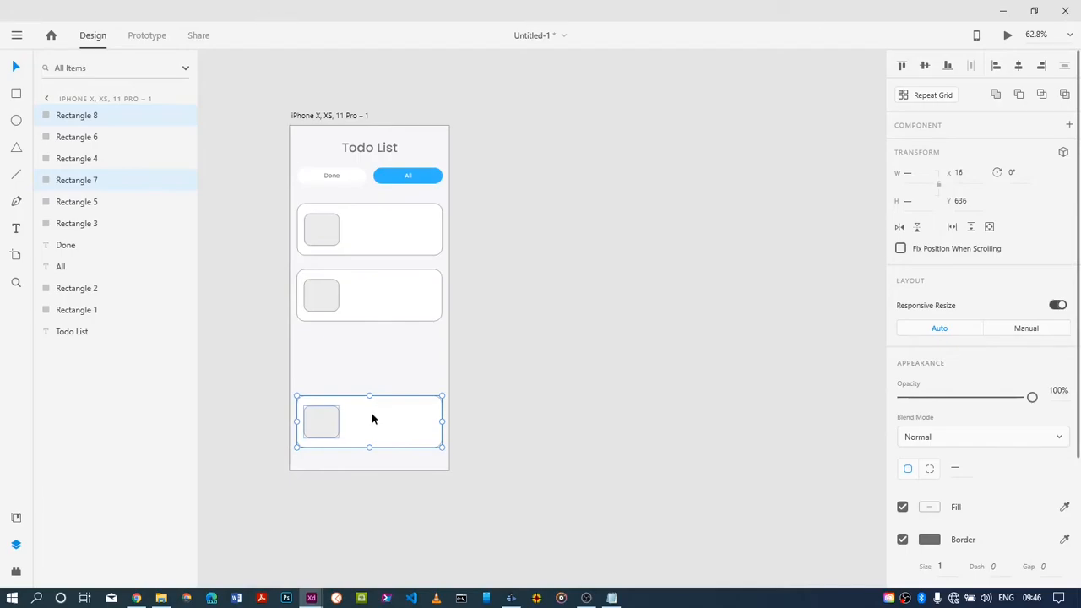
{"action": "key", "text": "ctrl+z"}
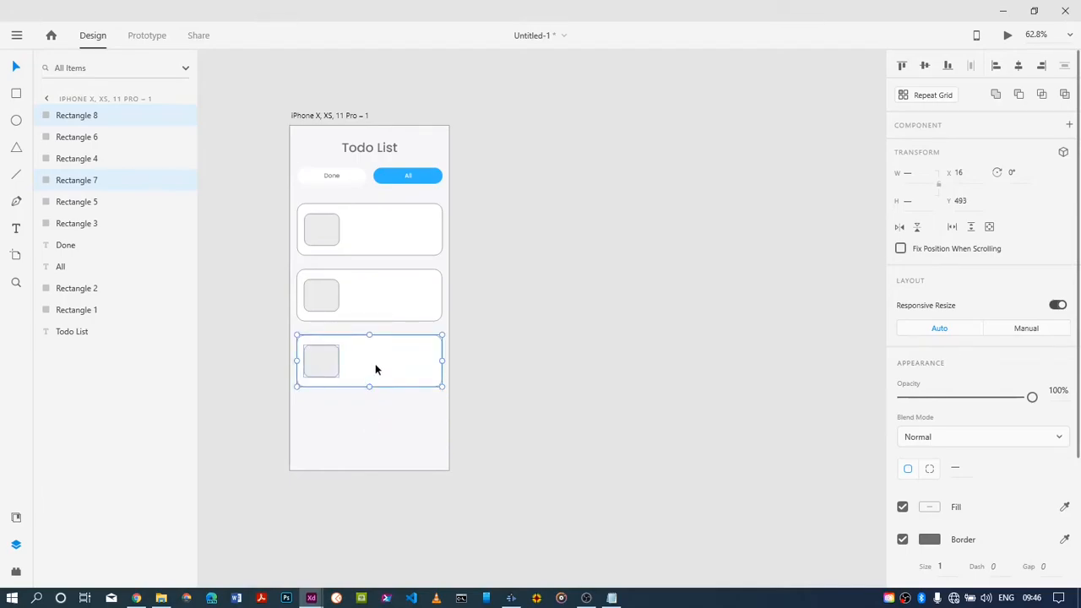
{"action": "left_click", "coordinate": [394, 448]}
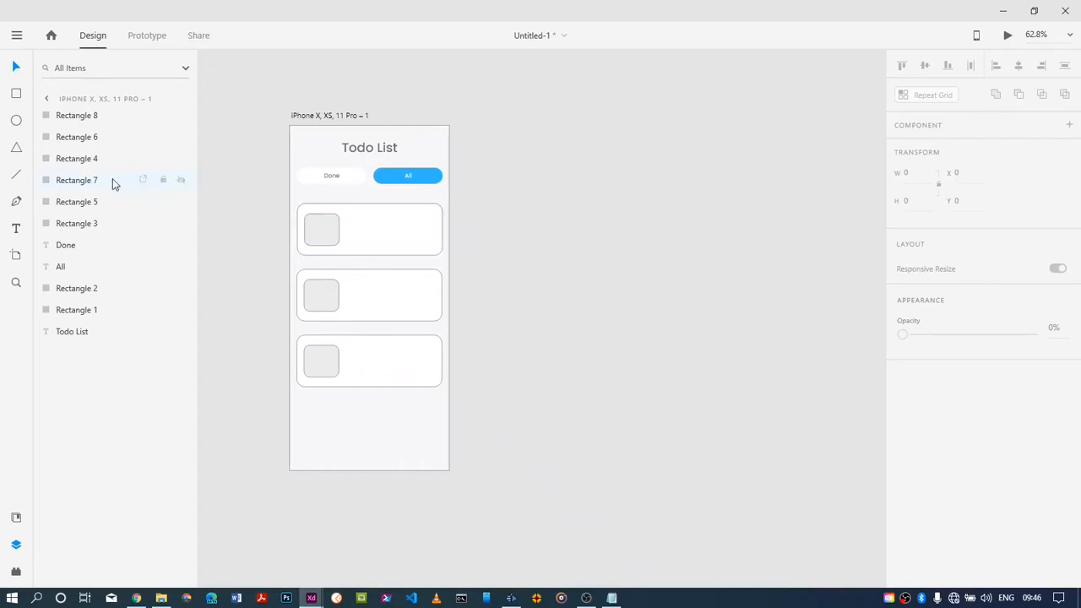
Draw a circle about 63 by 63 in the artboard's lower-right corner and fill it with the saved blue
{"action": "left_click", "coordinate": [17, 122]}
{"action": "left_click_drag", "start_coordinate": [412, 434], "coordinate": [440, 463]}
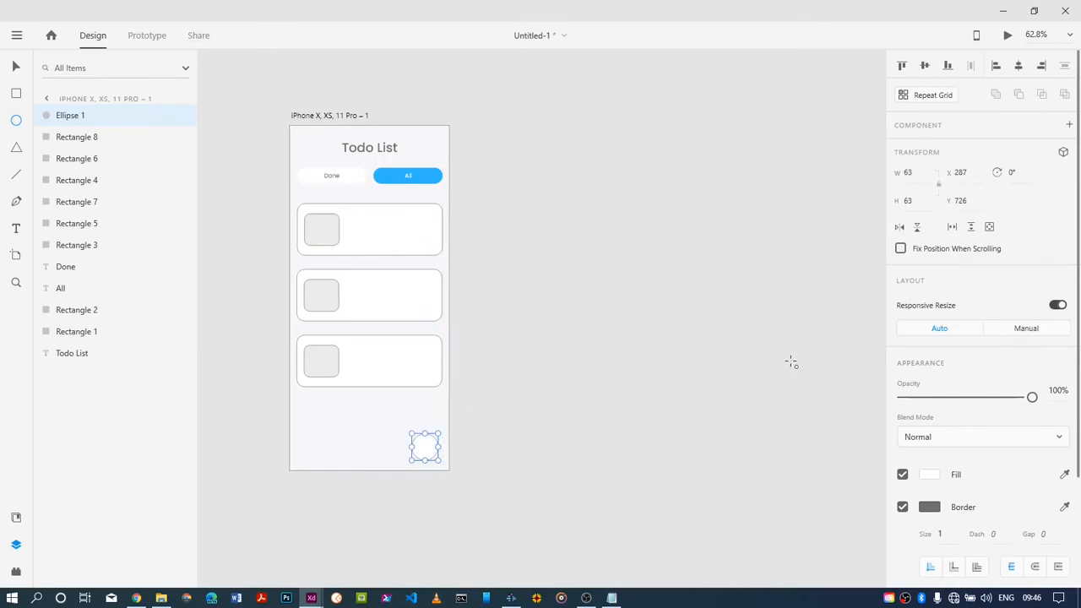
{"action": "left_click", "coordinate": [930, 476]}
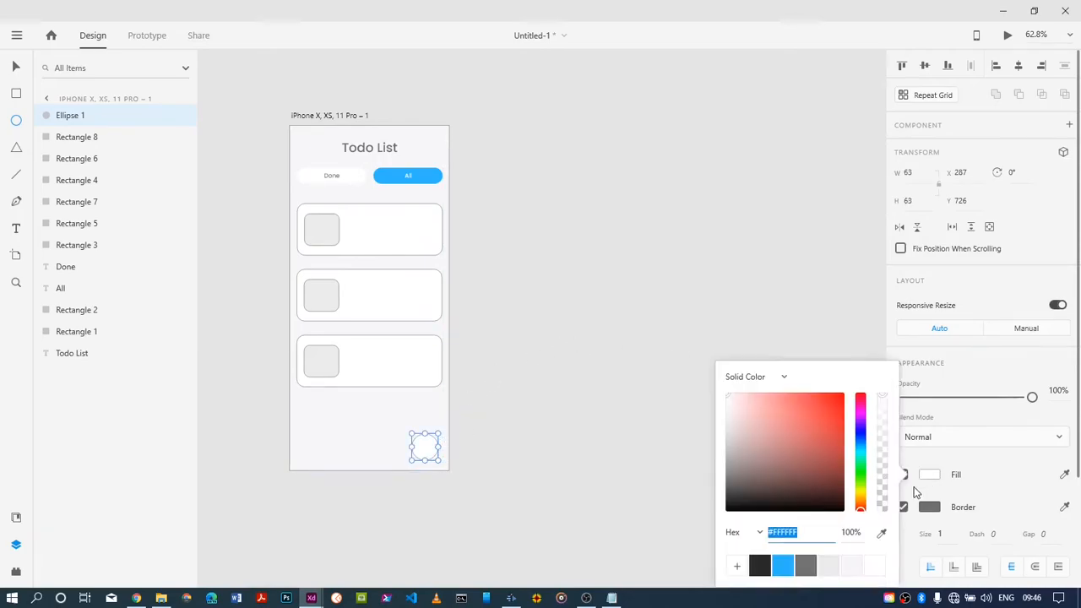
{"action": "left_click", "coordinate": [783, 565]}
{"action": "left_click", "coordinate": [495, 398]}
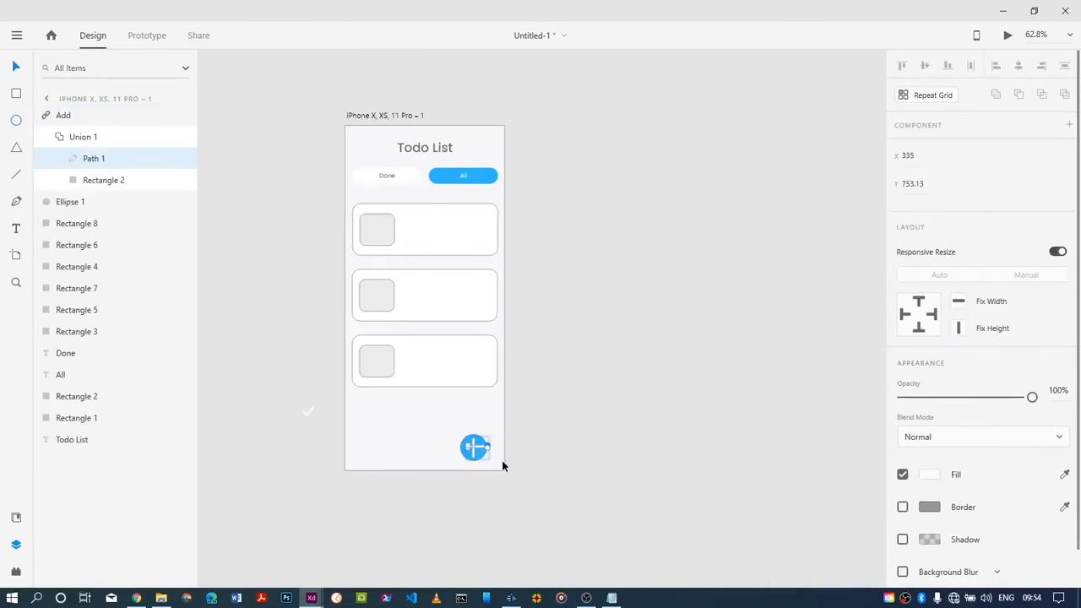
{"action": "key", "text": "ctrl+z"}
{"action": "key", "text": "ctrl+z"}
{"action": "key", "text": "ctrl+z"}
{"action": "key", "text": "ctrl+z"}
{"action": "key", "text": "ctrl+z"}
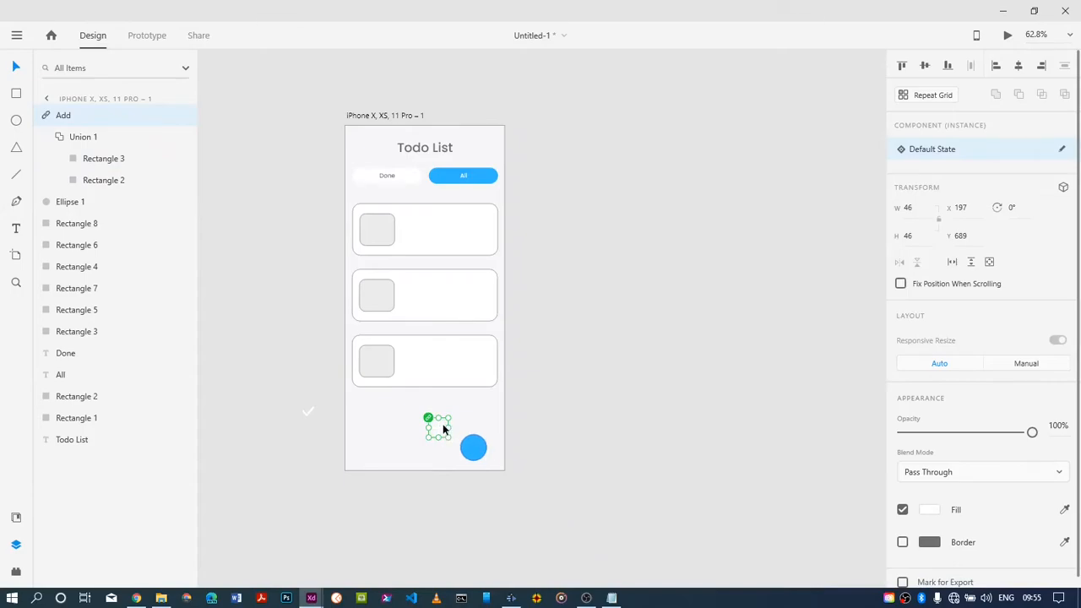
Unlink the Add icon component so it becomes an ordinary group
{"action": "right_click", "coordinate": [442, 429]}
{"action": "left_click", "coordinate": [433, 436]}
{"action": "left_click", "coordinate": [435, 431]}
{"action": "right_click", "coordinate": [436, 429]}
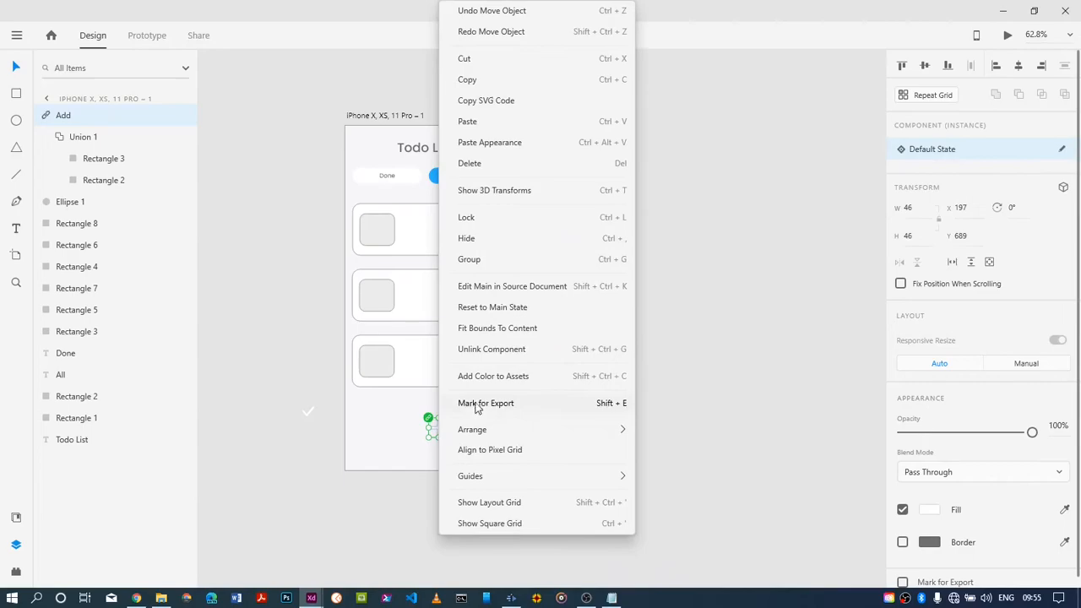
{"action": "left_click", "coordinate": [483, 349]}
Centre the plus icon on the blue circle and shrink it to about 38 by 38
{"action": "left_click_drag", "start_coordinate": [438, 430], "coordinate": [475, 445]}
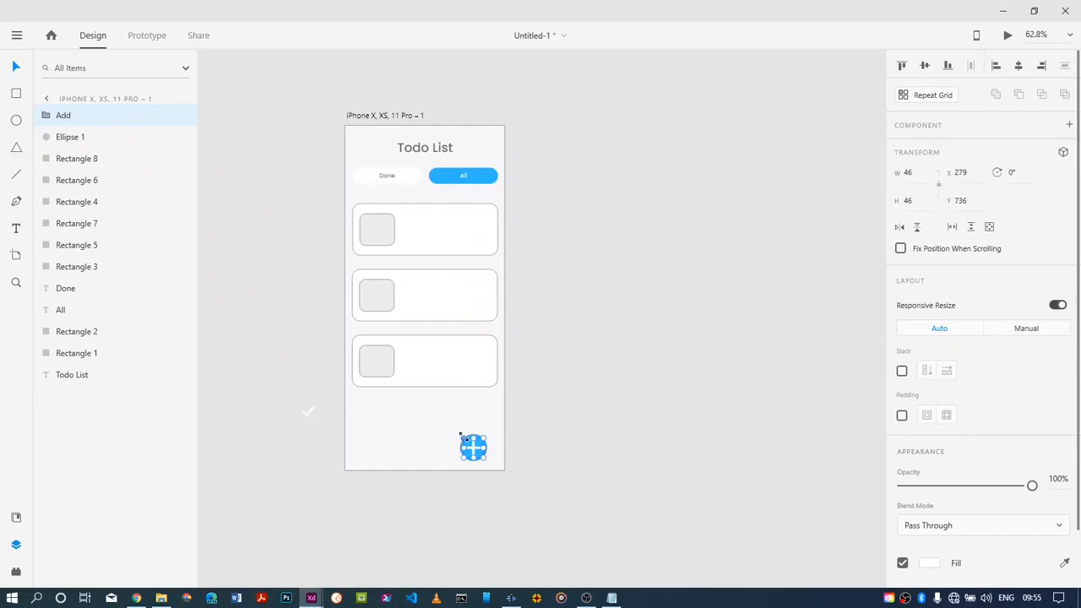
{"action": "left_click_drag", "start_coordinate": [463, 439], "coordinate": [469, 443]}
{"action": "left_click_drag", "start_coordinate": [474, 452], "coordinate": [474, 449]}
{"action": "left_click", "coordinate": [477, 424]}
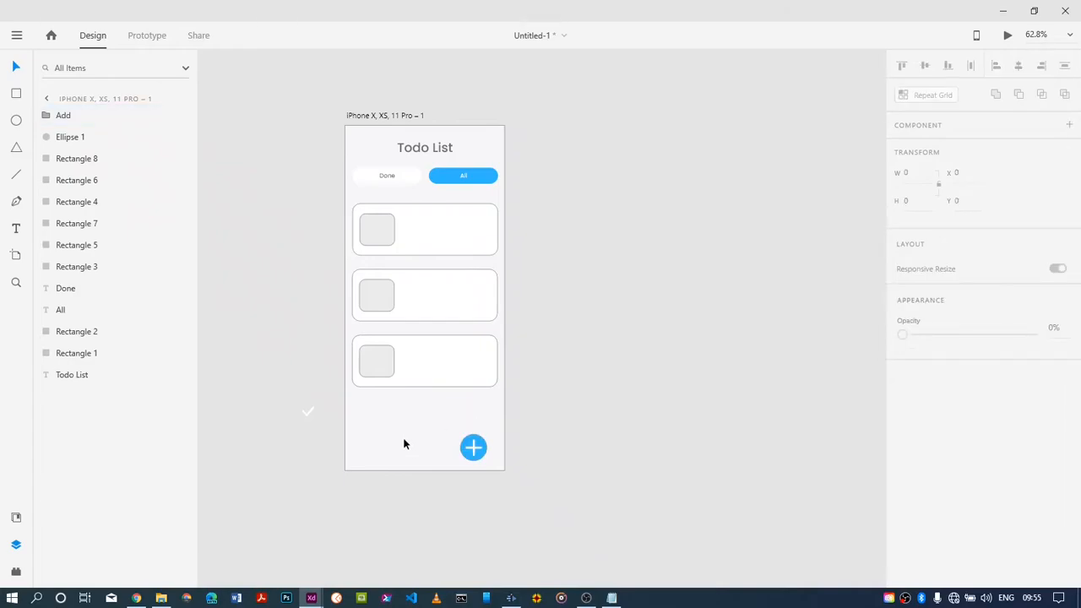
Remove the blue circle's border and move the circle with its plus icon to about X 287, Y 725
{"action": "left_click", "coordinate": [475, 448]}
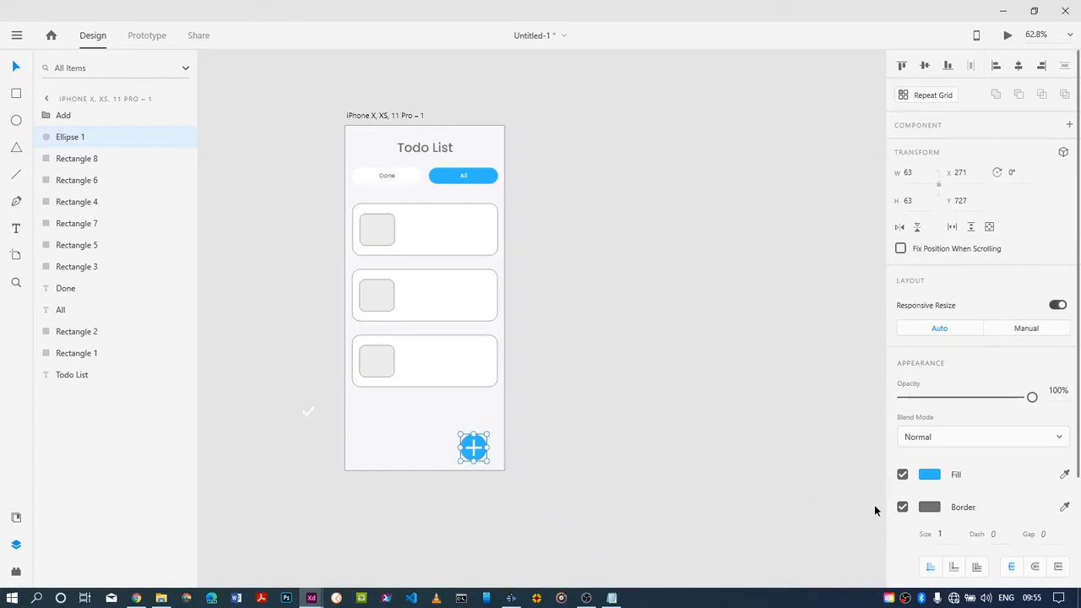
{"action": "left_click", "coordinate": [902, 507]}
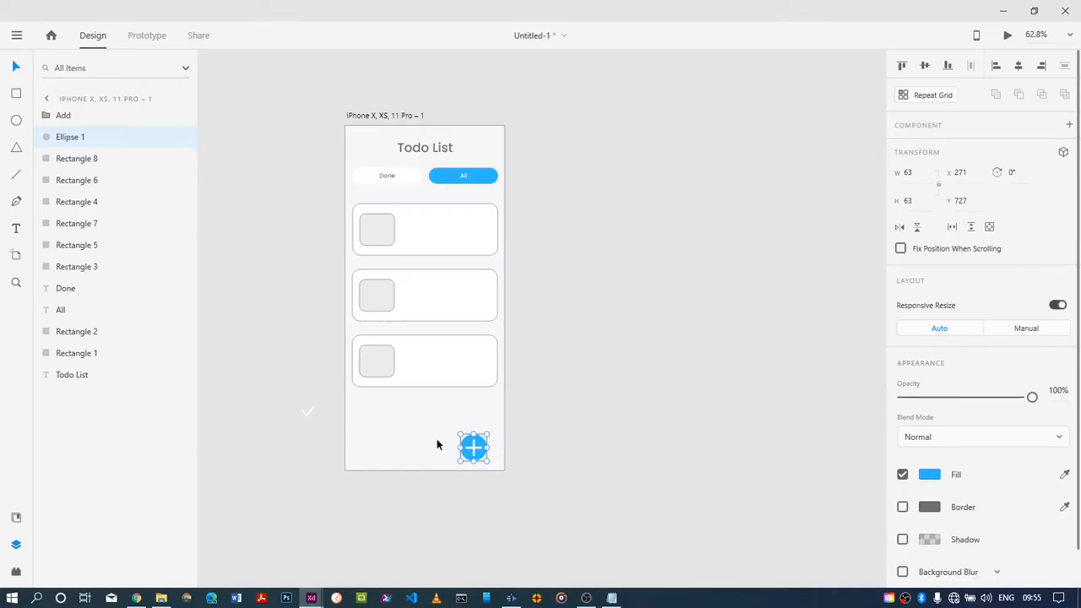
{"action": "left_click_drag", "start_coordinate": [434, 438], "coordinate": [481, 451]}
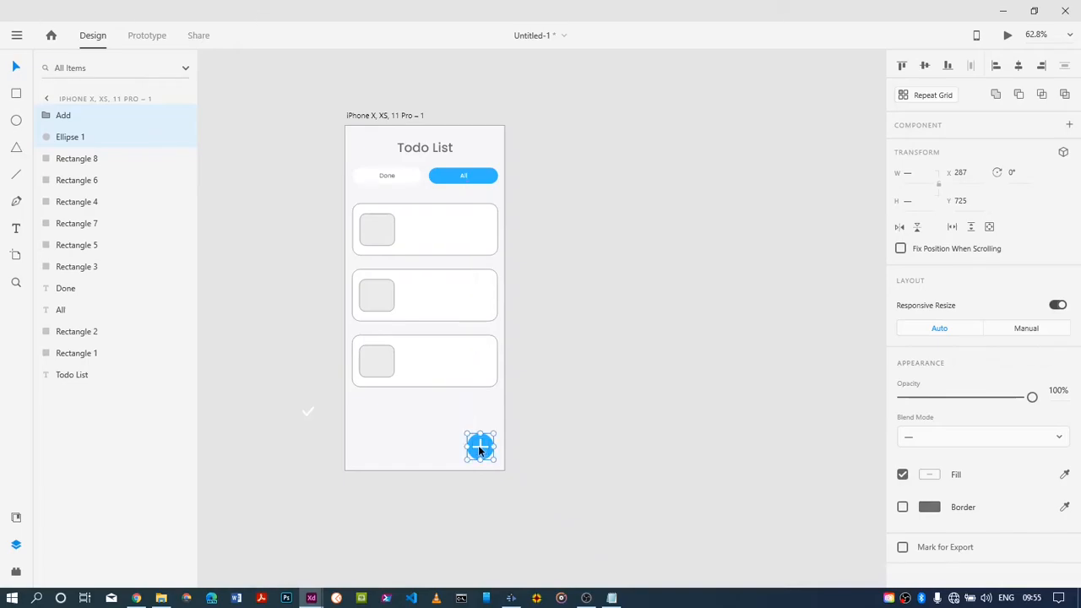
{"action": "left_click", "coordinate": [457, 449]}
Shrink the plus icon further and shift the blue button to about X 292, Y 730
{"action": "left_click", "coordinate": [478, 445]}
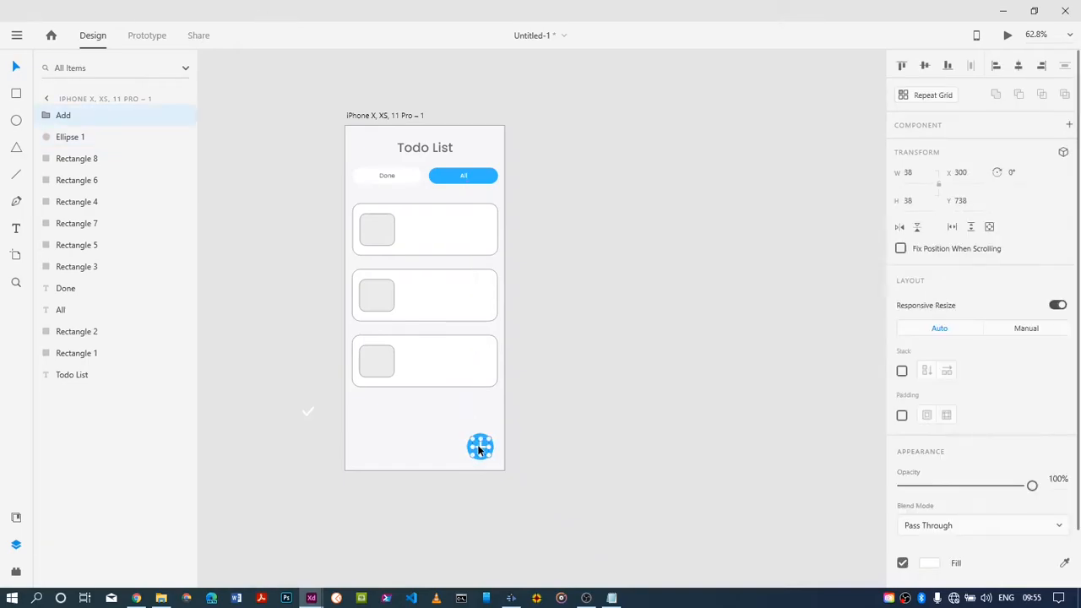
{"action": "left_click_drag", "start_coordinate": [469, 438], "coordinate": [485, 451]}
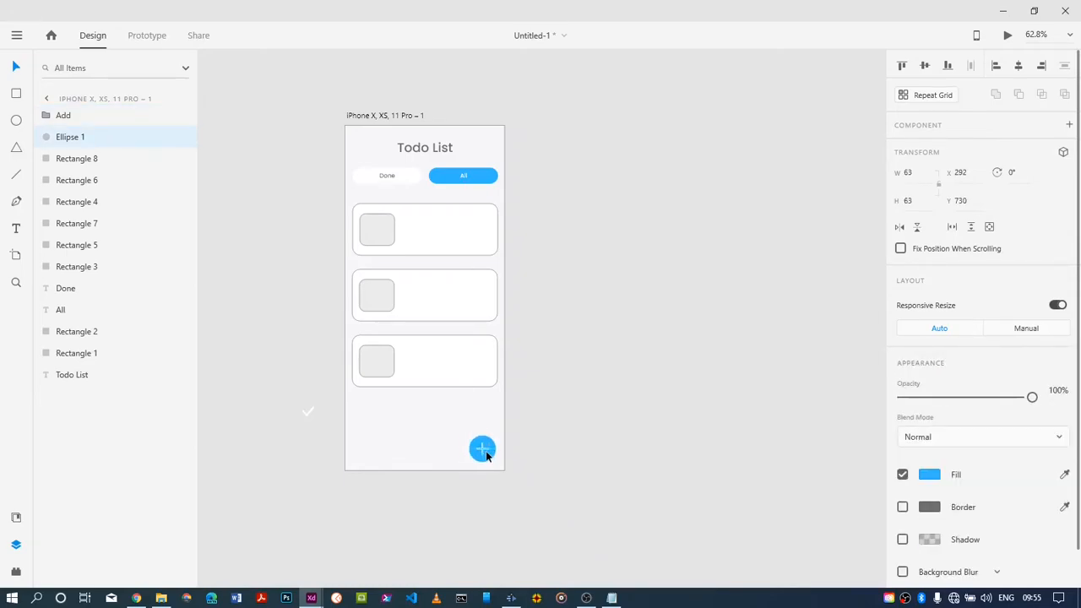
{"action": "left_click", "coordinate": [443, 436]}
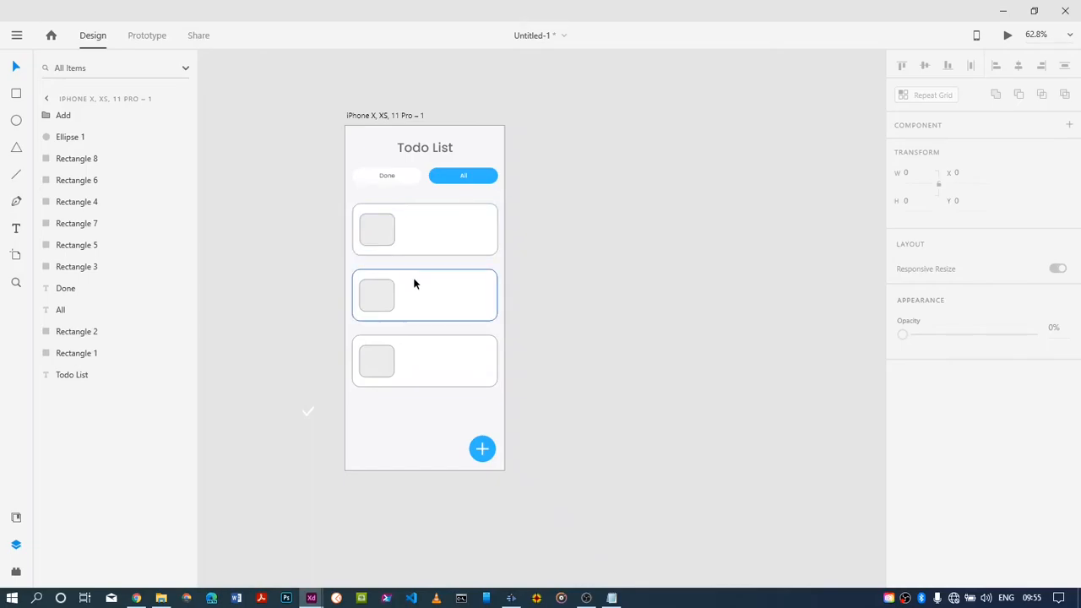
Remove the borders from the first card and its grey square
{"action": "left_click", "coordinate": [425, 244]}
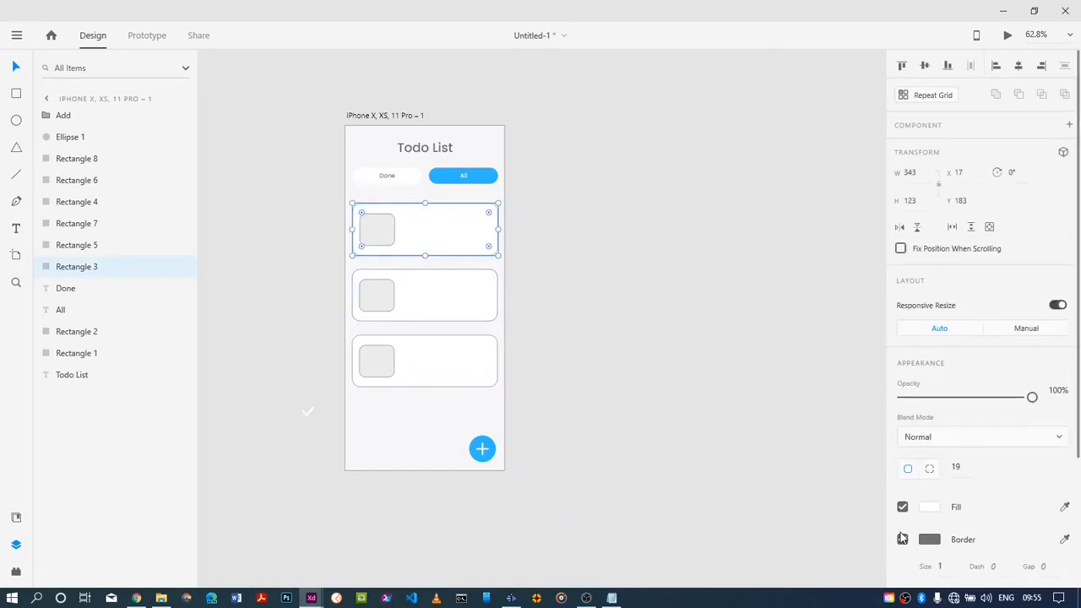
{"action": "left_click", "coordinate": [902, 539]}
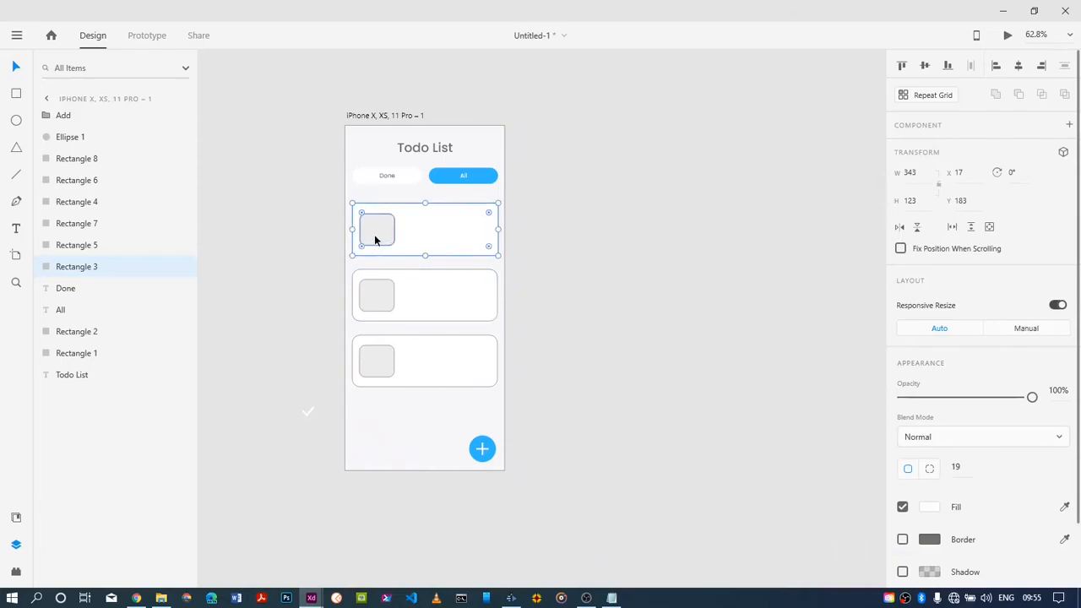
{"action": "left_click", "coordinate": [374, 234]}
{"action": "left_click", "coordinate": [901, 539]}
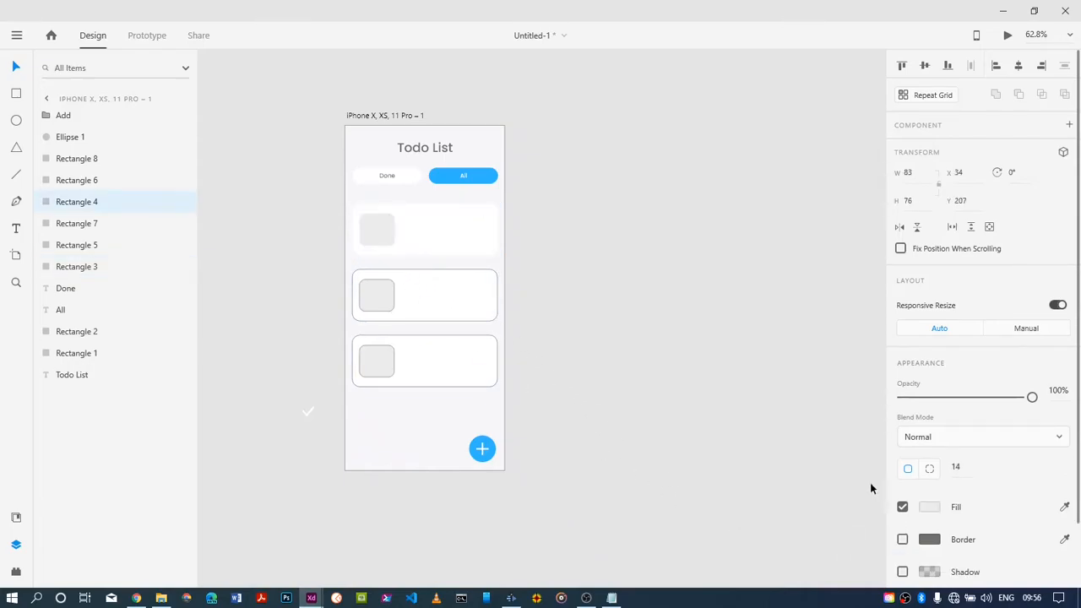
Remove the borders from the second and third cards
{"action": "left_click", "coordinate": [414, 316]}
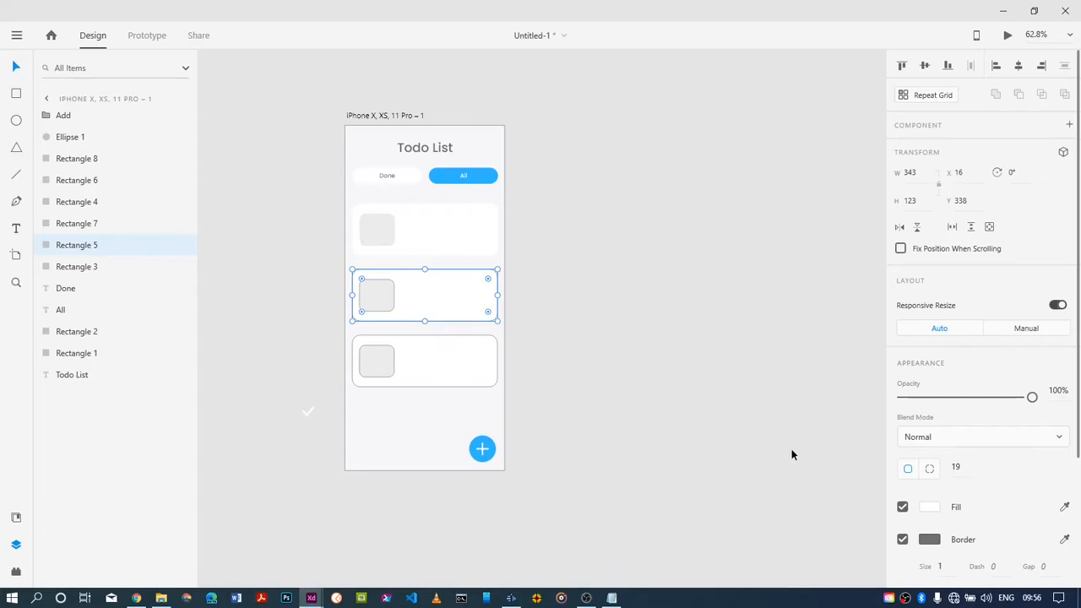
{"action": "left_click", "coordinate": [901, 539]}
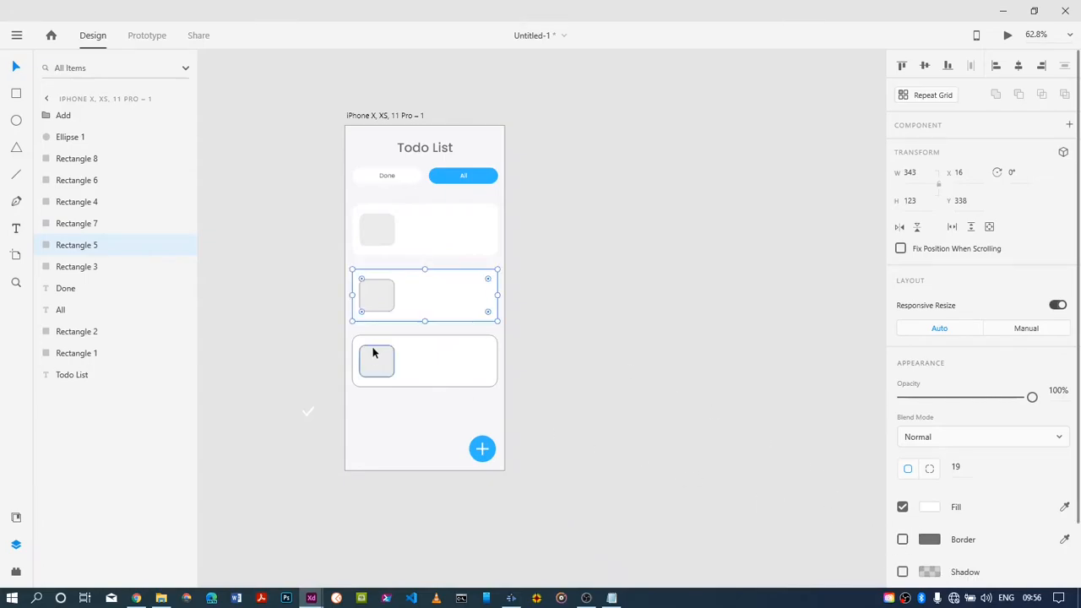
{"action": "left_click", "coordinate": [403, 369]}
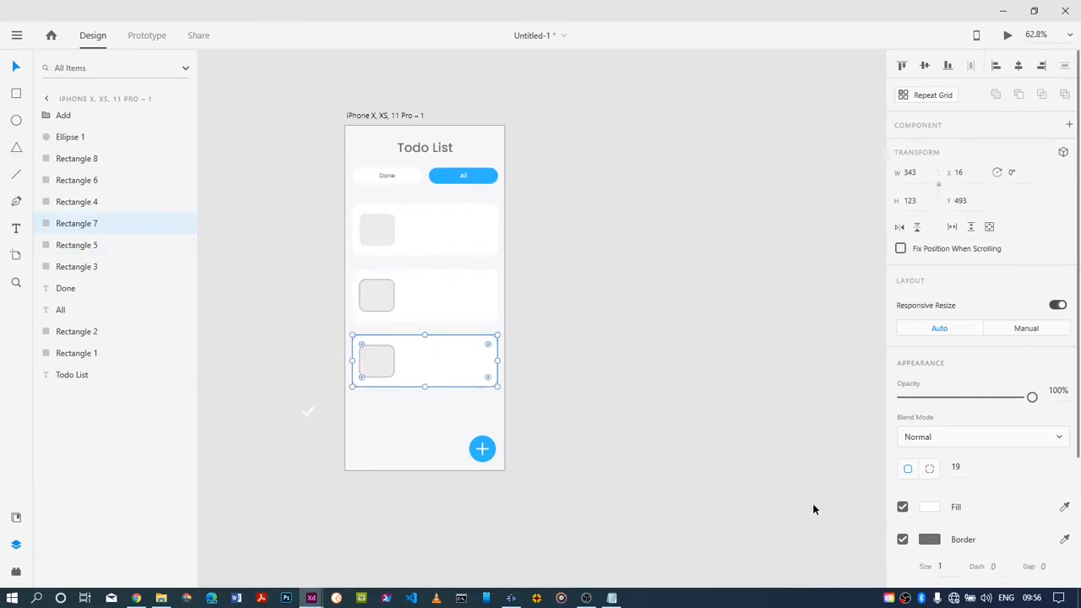
{"action": "left_click", "coordinate": [901, 539]}
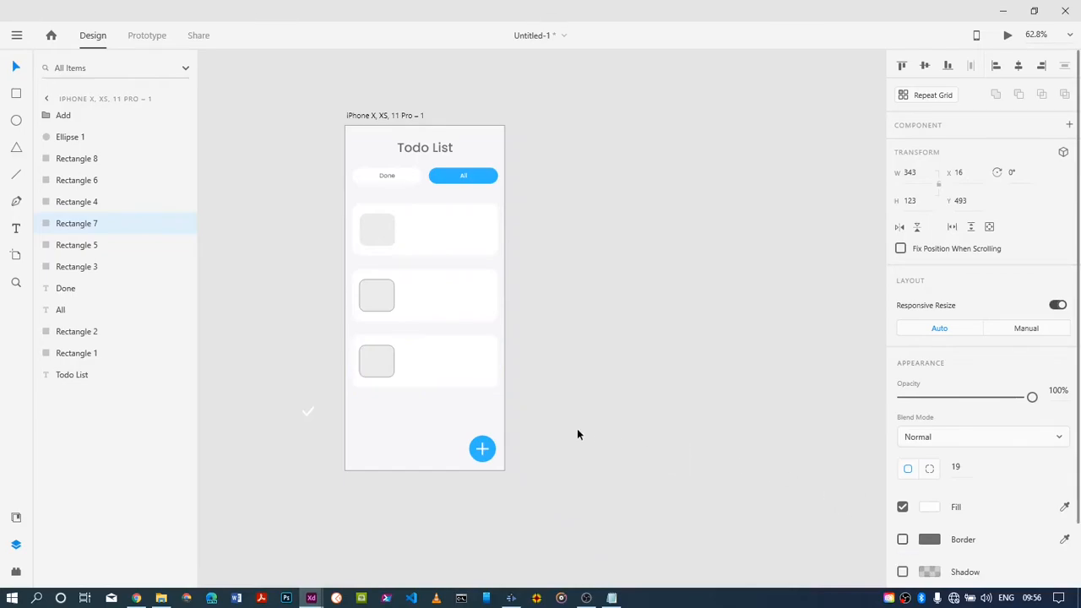
Remove the borders from the grey squares in the third and second cards
{"action": "left_click", "coordinate": [373, 365]}
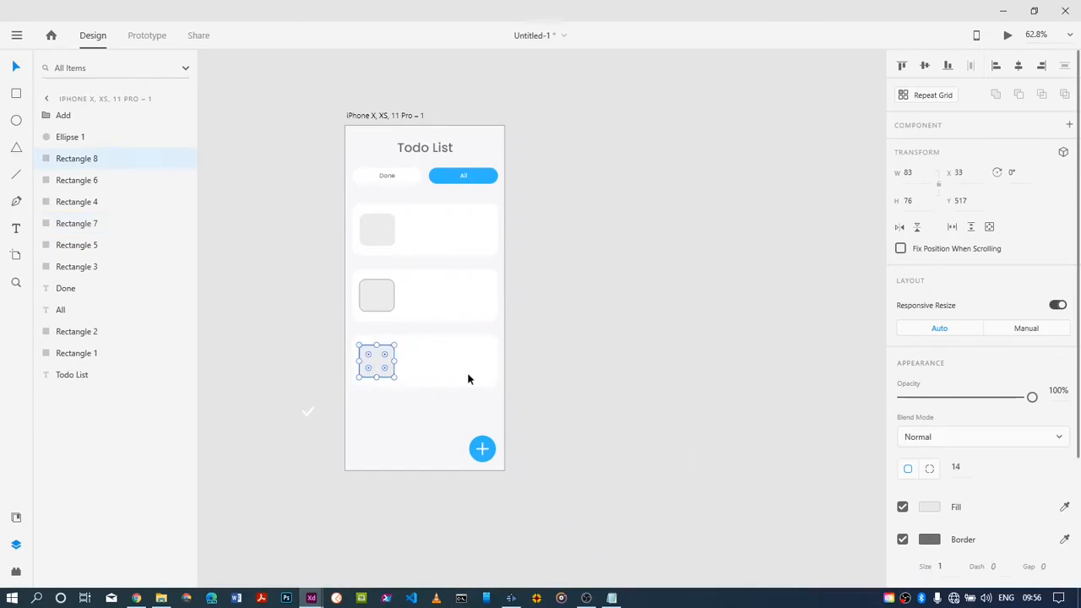
{"action": "left_click", "coordinate": [902, 538]}
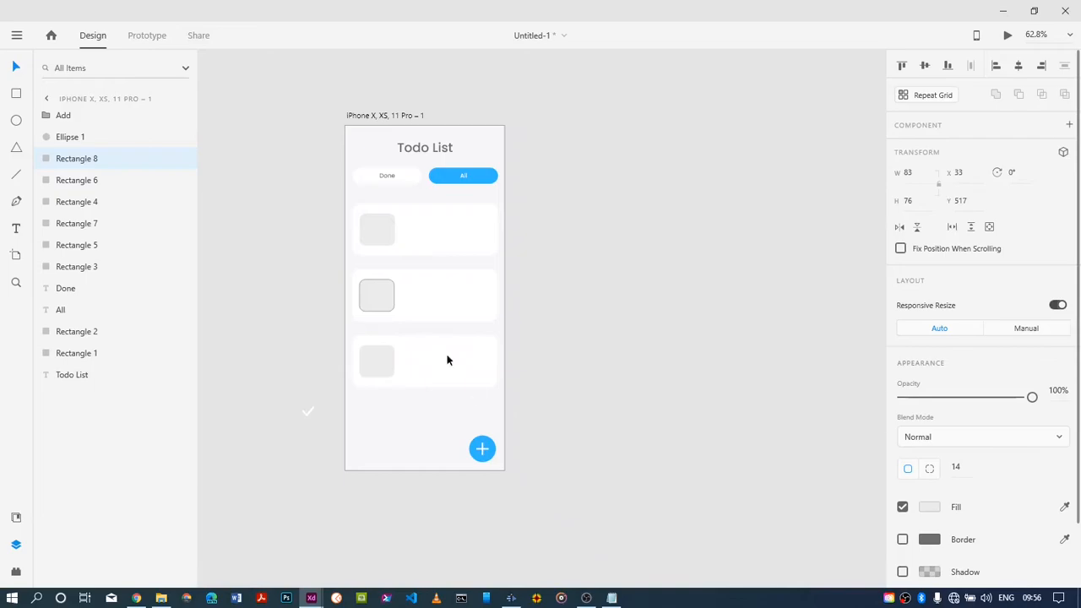
{"action": "left_click", "coordinate": [380, 291]}
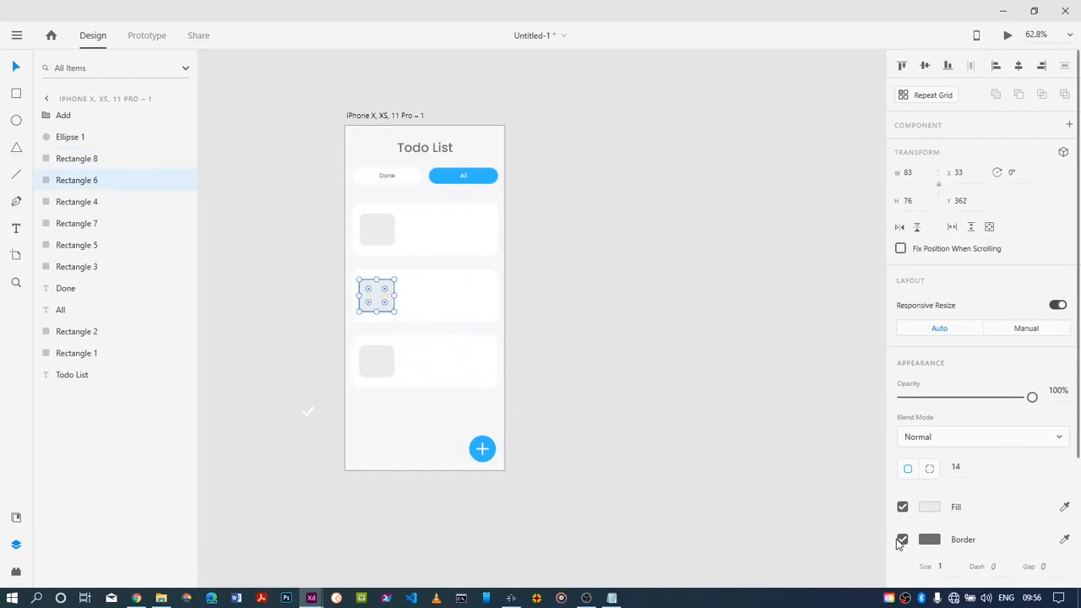
{"action": "left_click", "coordinate": [902, 540]}
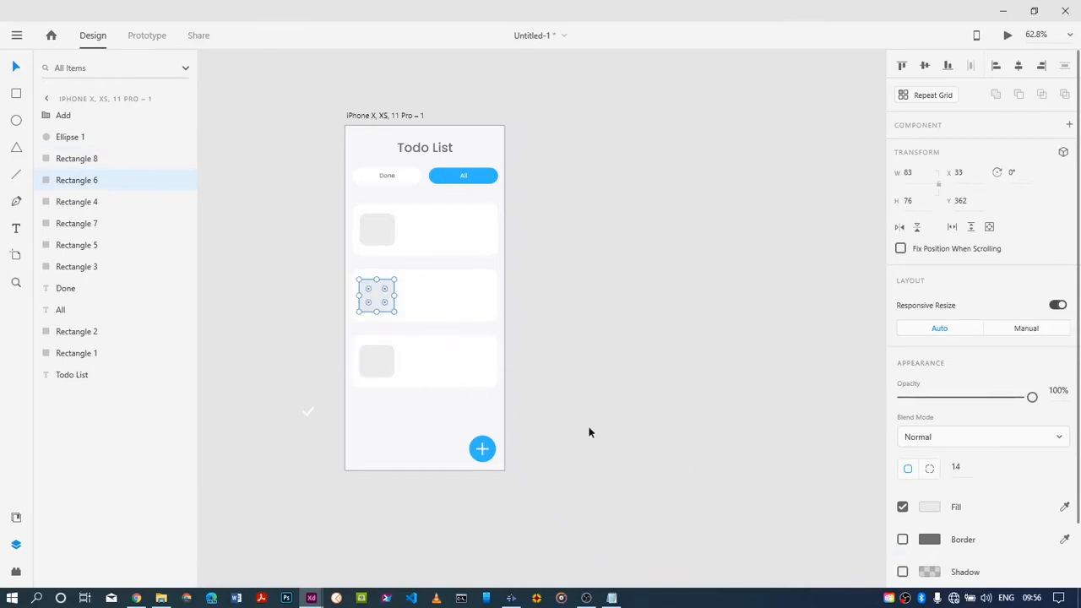
{"action": "left_click", "coordinate": [424, 456]}
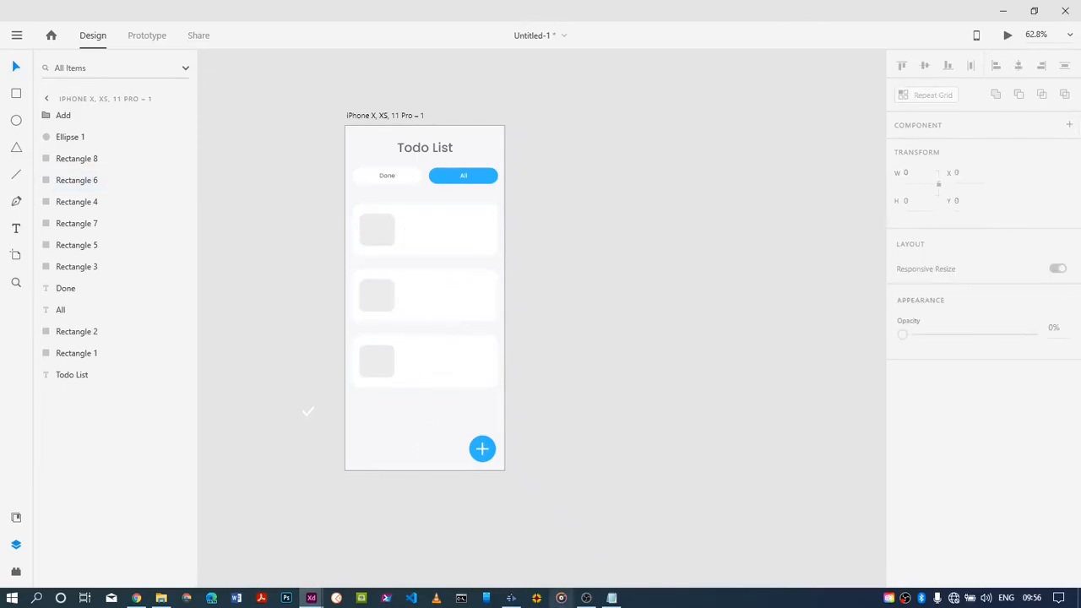
Copy the sentence "The perfect food and literal proof we live in a simulation" from the Notepad window and return to Adobe XD
{"action": "left_click", "coordinate": [611, 597]}
{"action": "left_click", "coordinate": [377, 270]}
{"action": "left_click_drag", "start_coordinate": [377, 272], "coordinate": [2, 295]}
{"action": "key", "text": "ctrl+c"}
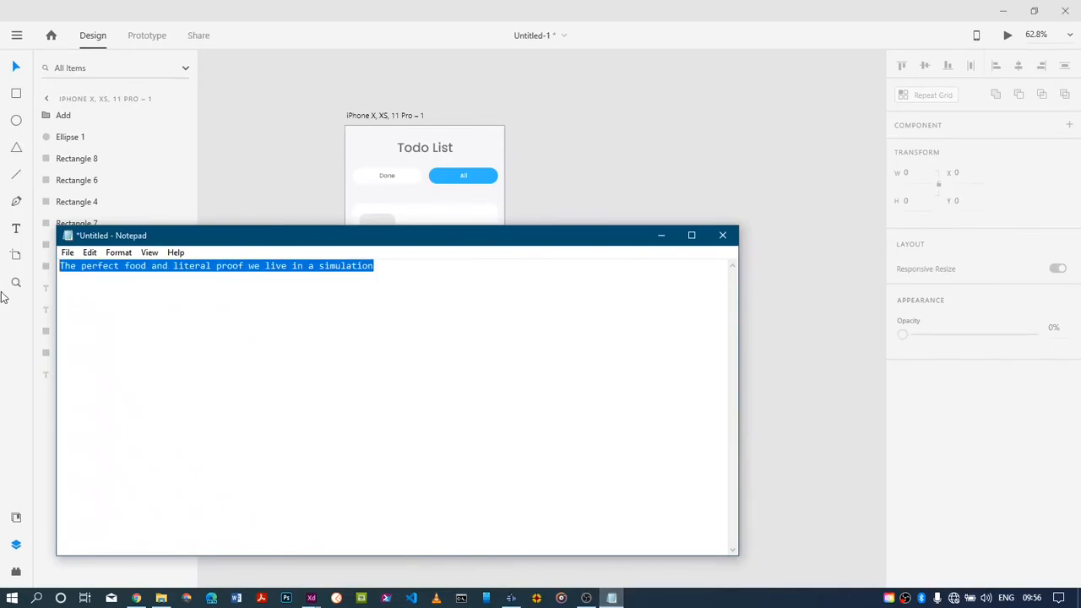
{"action": "left_click", "coordinate": [665, 236]}
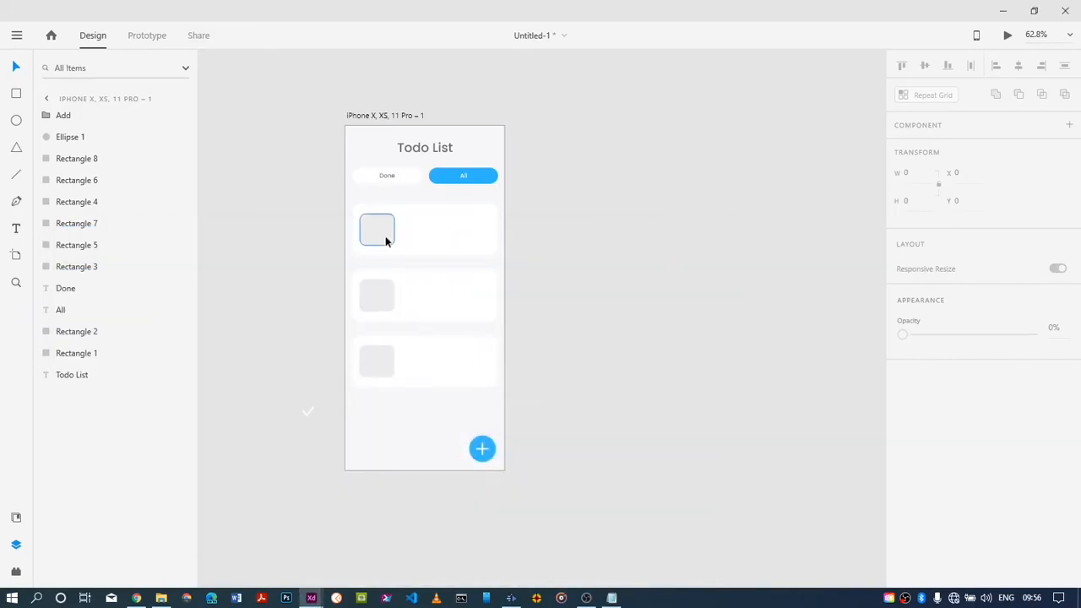
{"action": "left_click", "coordinate": [408, 230]}
{"action": "key", "text": "ctrl+8"}
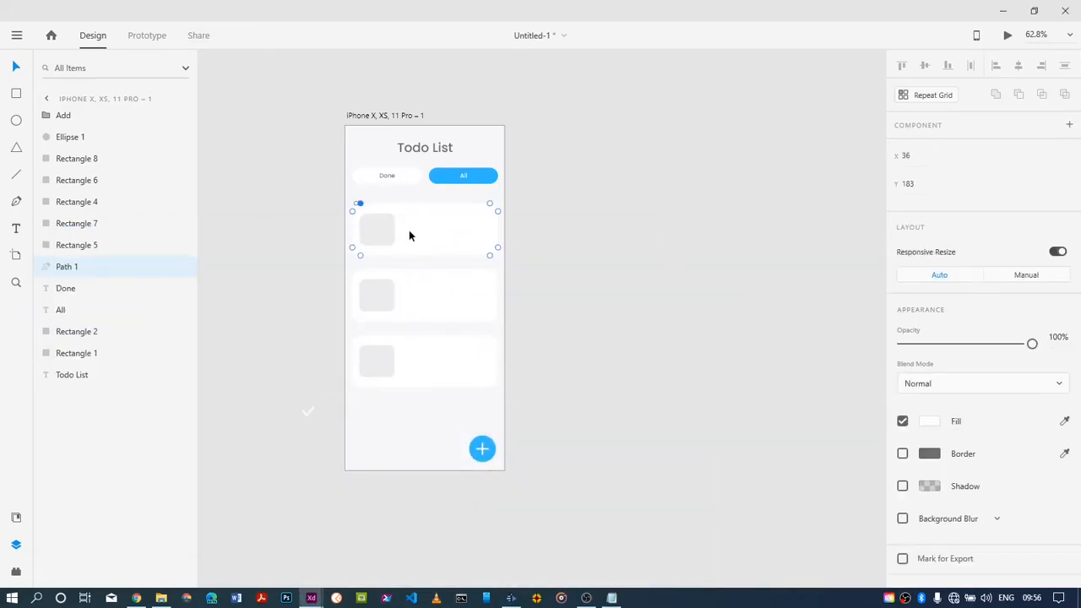
{"action": "key", "text": "ctrl+z"}
Add a text box about 199 wide beside the first card's grey square, paste the copied sentence and nudge it slightly upward
{"action": "left_click", "coordinate": [15, 228]}
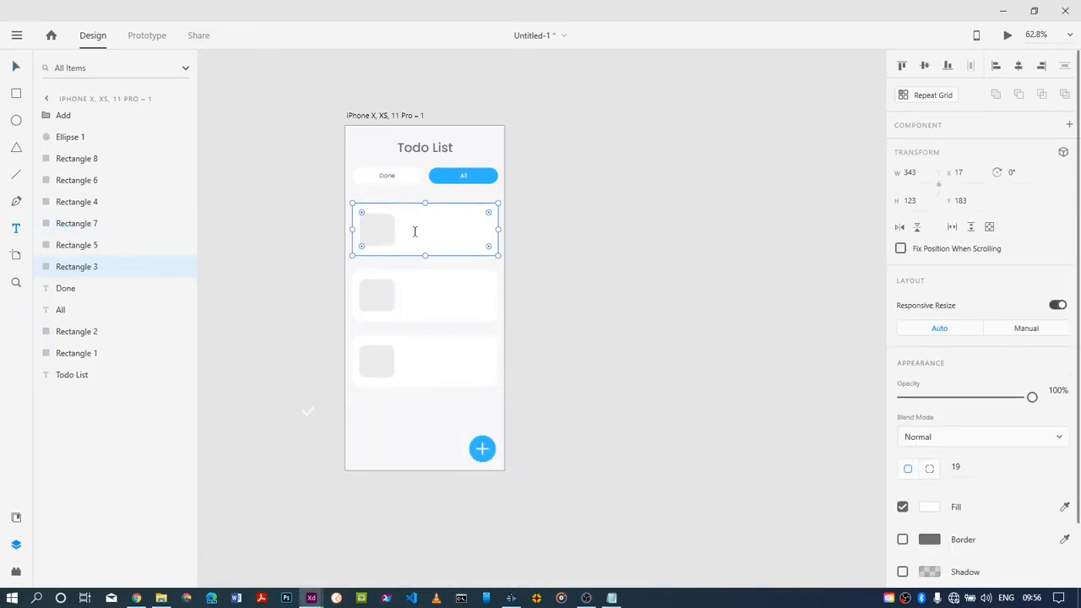
{"action": "left_click_drag", "start_coordinate": [404, 222], "coordinate": [489, 247]}
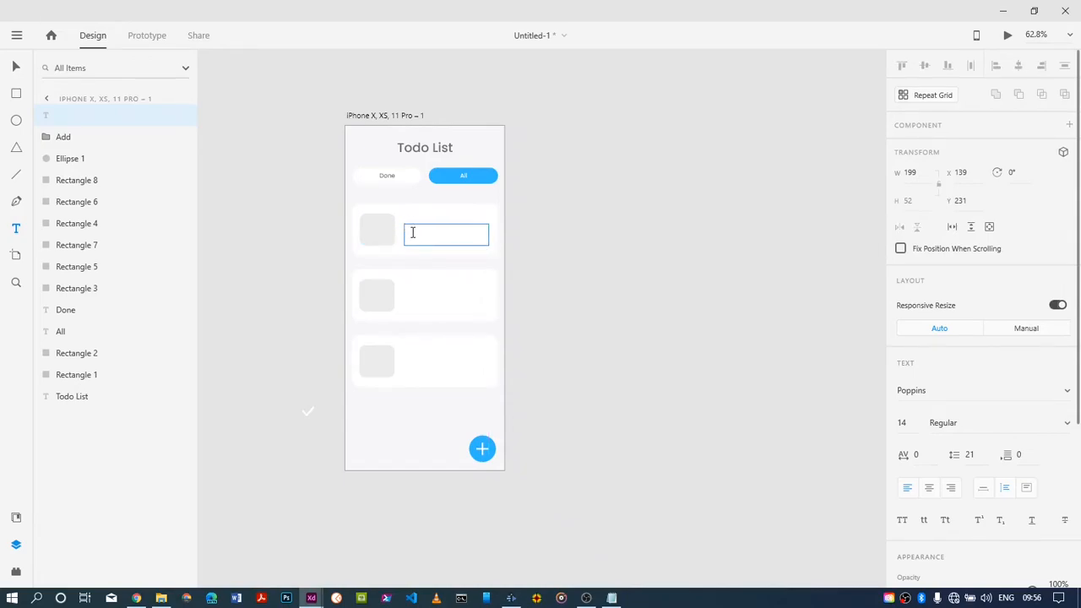
{"action": "key", "text": "ctrl+v"}
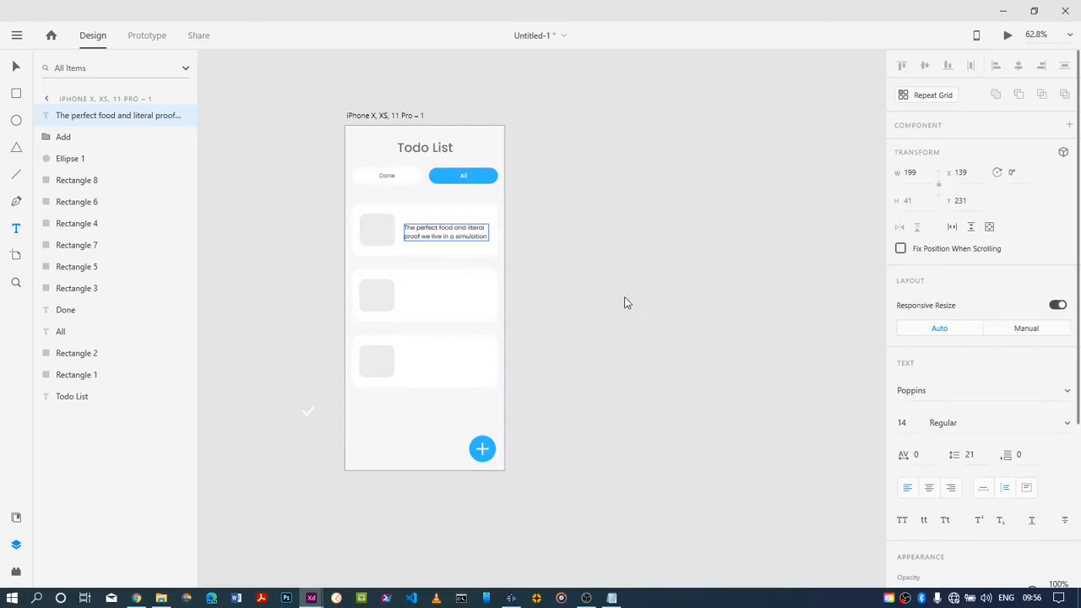
{"action": "left_click", "coordinate": [654, 323]}
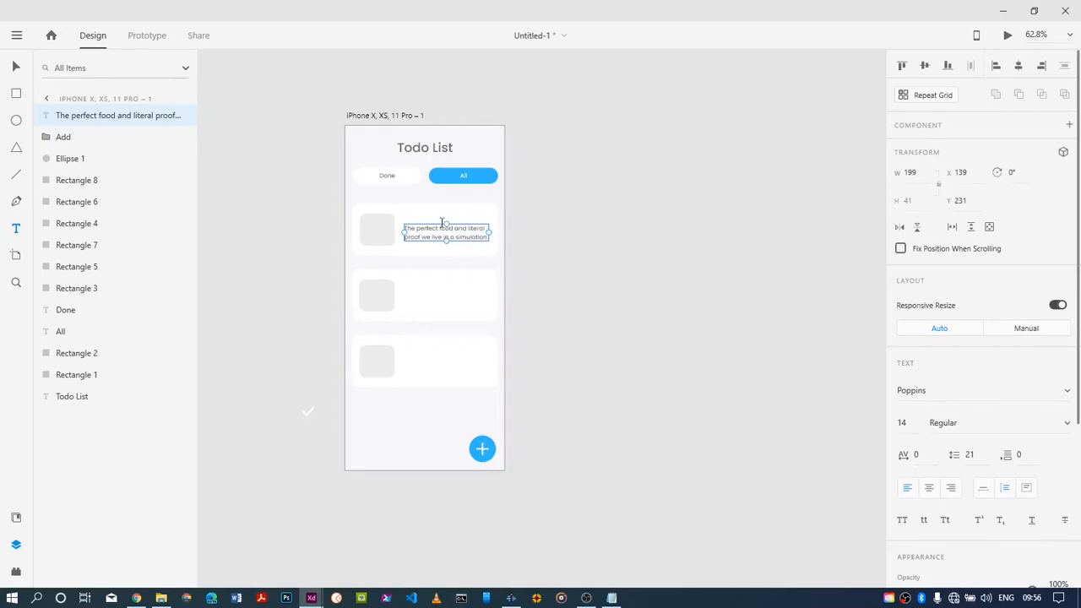
{"action": "left_click_drag", "start_coordinate": [445, 226], "coordinate": [445, 223]}
Add the title text "Dinner" above the description in the first card
{"action": "left_click", "coordinate": [406, 215]}
{"action": "left_click", "coordinate": [405, 217]}
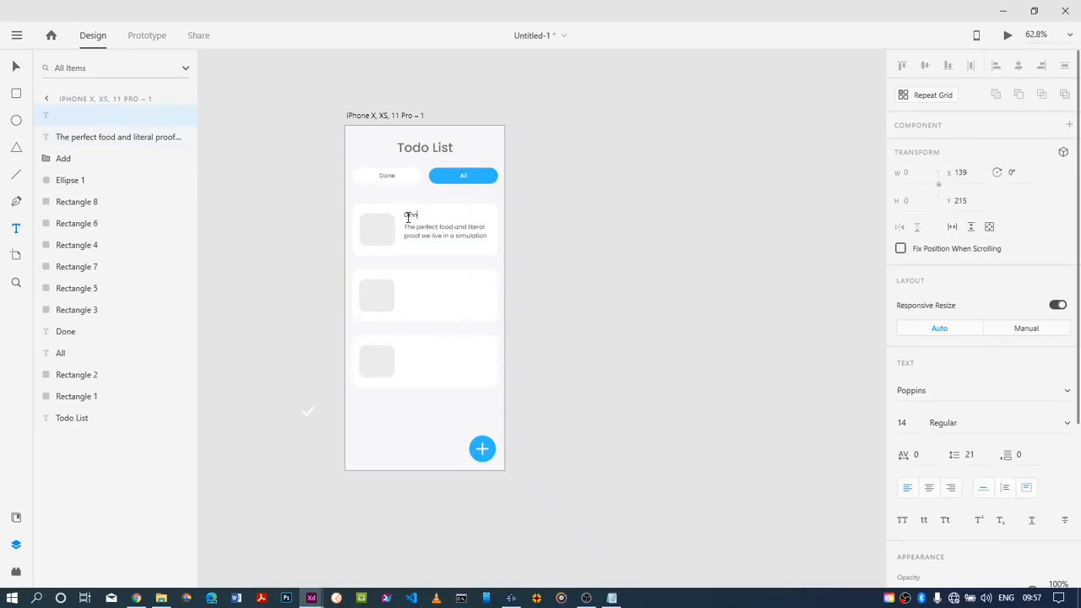
{"action": "type", "text": "Dinner"}
{"action": "key", "text": "Escape"}
Set the Dinner title to font size 20 and Medium weight
{"action": "left_click", "coordinate": [415, 214]}
{"action": "left_click_drag", "start_coordinate": [424, 213], "coordinate": [406, 214]}
{"action": "left_click", "coordinate": [898, 423]}
{"action": "type", "text": "2"}
{"action": "left_click", "coordinate": [1066, 425]}
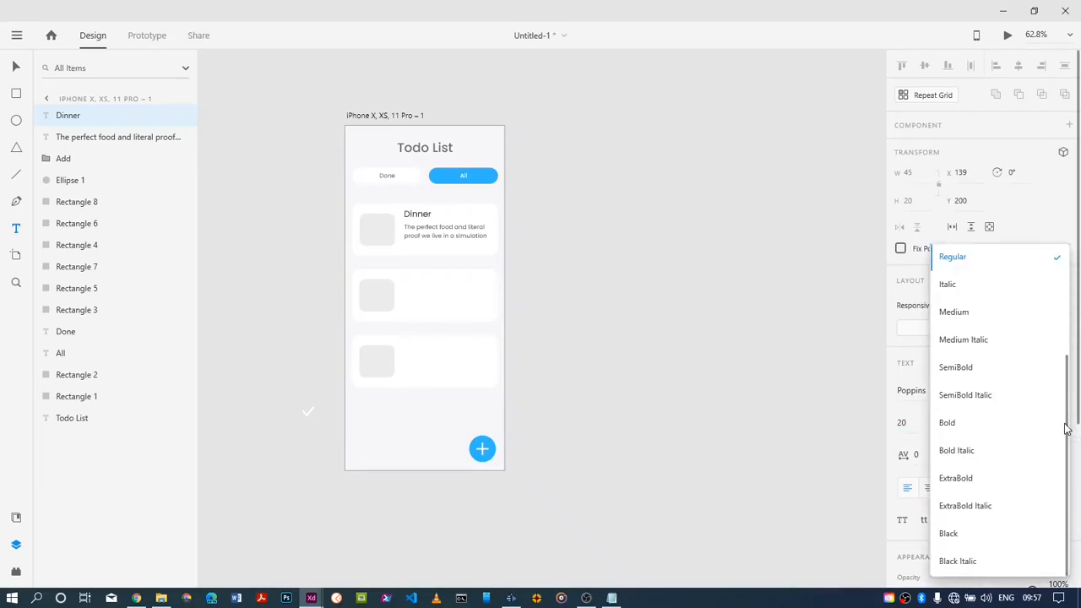
{"action": "left_click", "coordinate": [976, 327]}
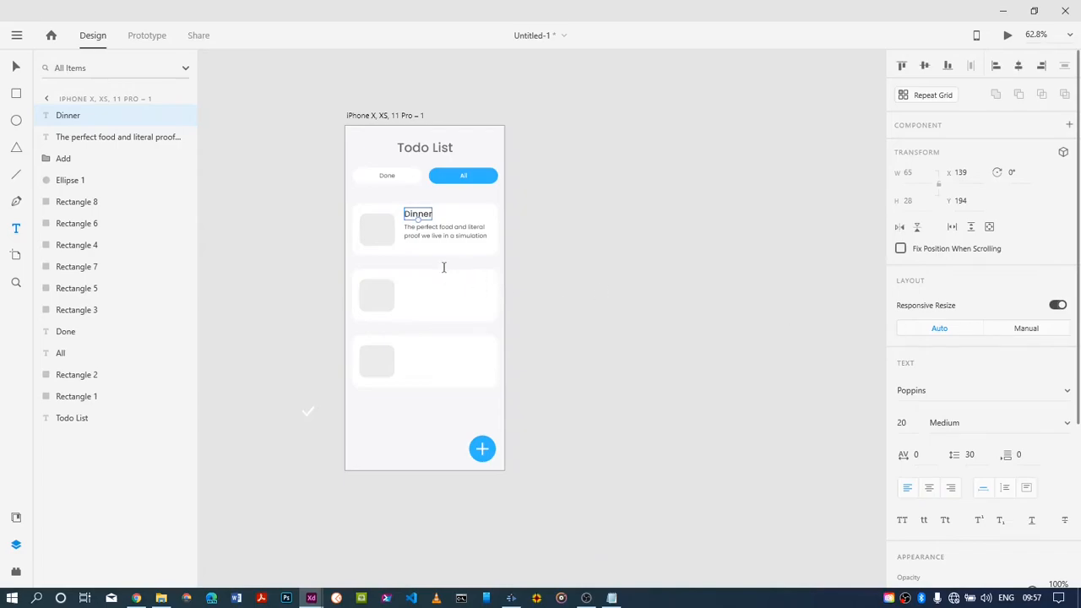
{"action": "left_click", "coordinate": [421, 308]}
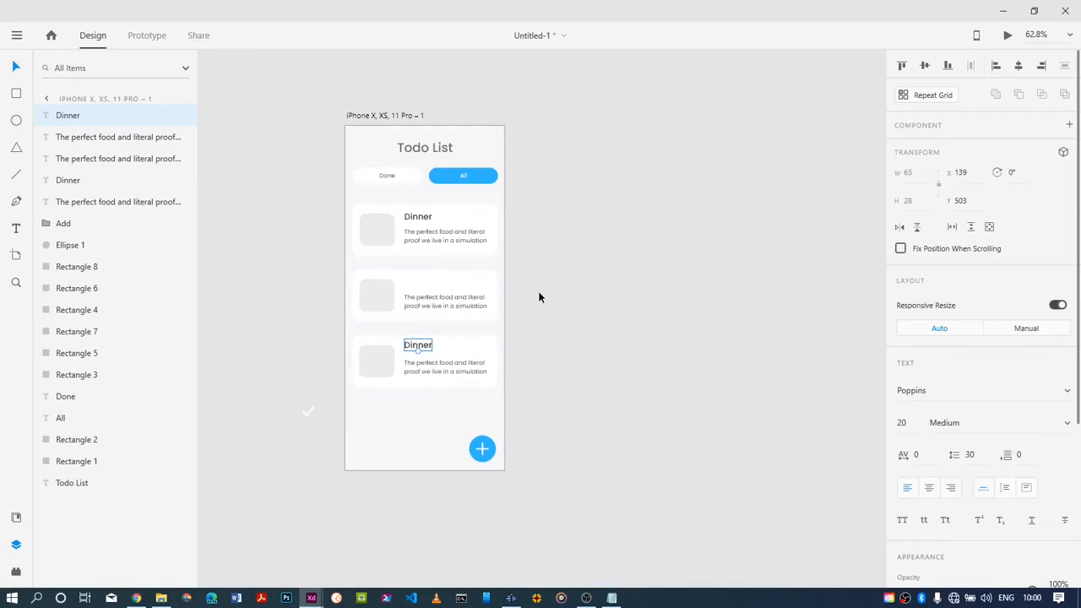
{"action": "left_click", "coordinate": [539, 297]}
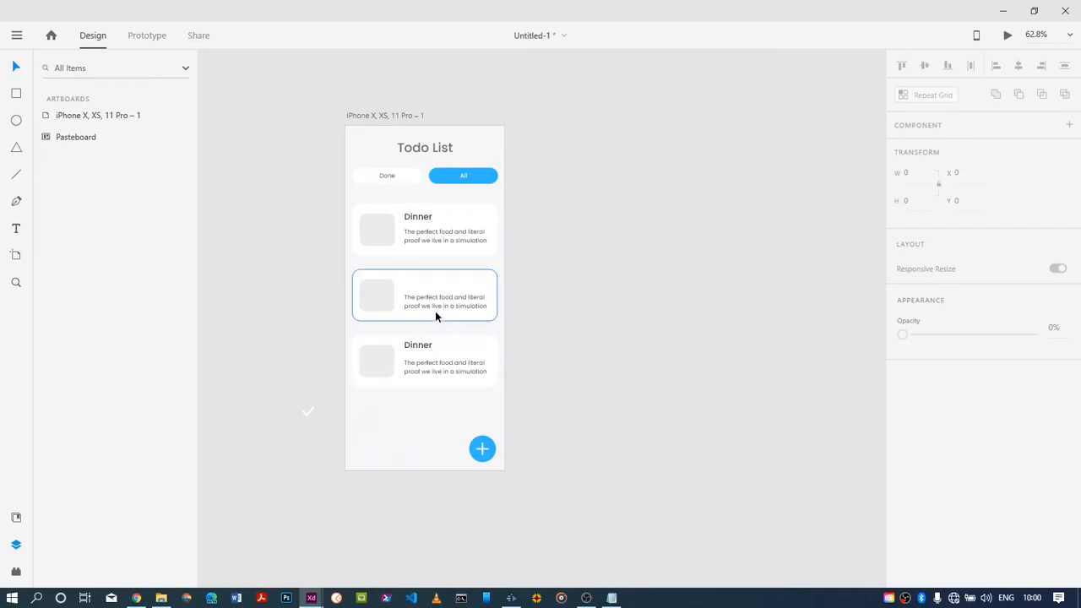
Duplicate the Dinner title into the second card, above its description at about Y 348
{"action": "left_click", "coordinate": [427, 221]}
{"action": "left_click_drag", "start_coordinate": [427, 221], "coordinate": [429, 279]}
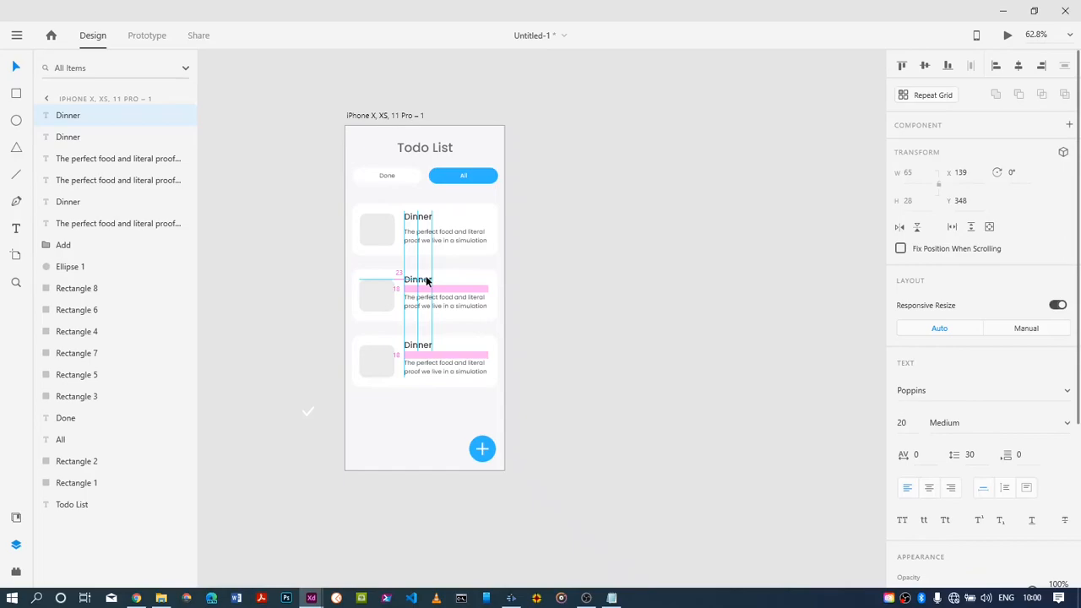
{"action": "left_click_drag", "start_coordinate": [428, 282], "coordinate": [428, 281]}
Replace the second card's title with "Buy Milk"
{"action": "double_click", "coordinate": [426, 282]}
{"action": "left_click", "coordinate": [430, 279]}
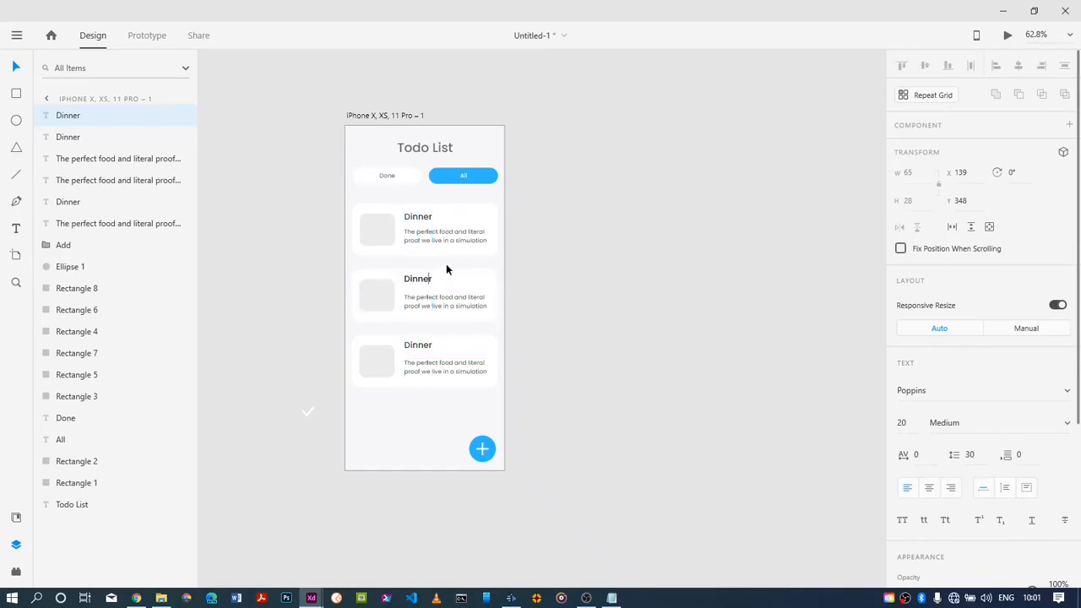
{"action": "key", "text": "BackSpace"}
{"action": "key", "text": "BackSpace"}
{"action": "key", "text": "BackSpace"}
{"action": "key", "text": "BackSpace"}
{"action": "key", "text": "BackSpace"}
{"action": "key", "text": "BackSpace"}
{"action": "type", "text": "buy"}
{"action": "key", "text": "BackSpace"}
{"action": "key", "text": "BackSpace"}
{"action": "key", "text": "BackSpace"}
{"action": "key", "text": "BackSpace"}
{"action": "type", "text": "Buy Milk"}
{"action": "key", "text": "Escape"}
{"action": "left_click_drag", "start_coordinate": [430, 280], "coordinate": [431, 282]}
Replace the third card's title with "Visit" followed by the person's first name
{"action": "double_click", "coordinate": [428, 344]}
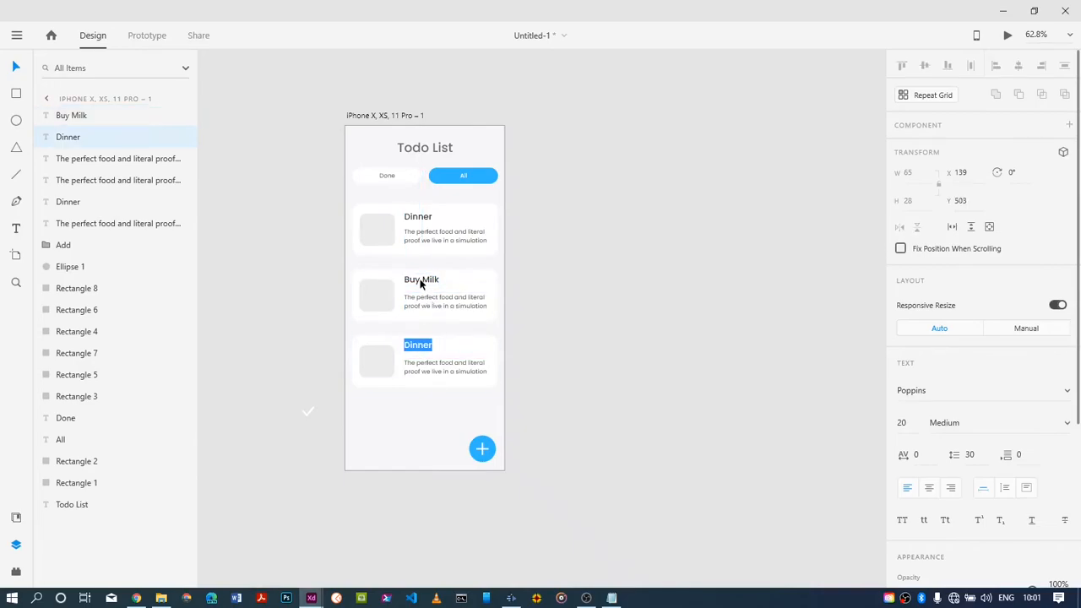
{"action": "type", "text": "visit"}
{"action": "key", "text": "BackSpace"}
{"action": "key", "text": "BackSpace"}
{"action": "key", "text": "BackSpace"}
{"action": "key", "text": "BackSpace"}
{"action": "key", "text": "BackSpace"}
{"action": "type", "text": "Visit Mark"}
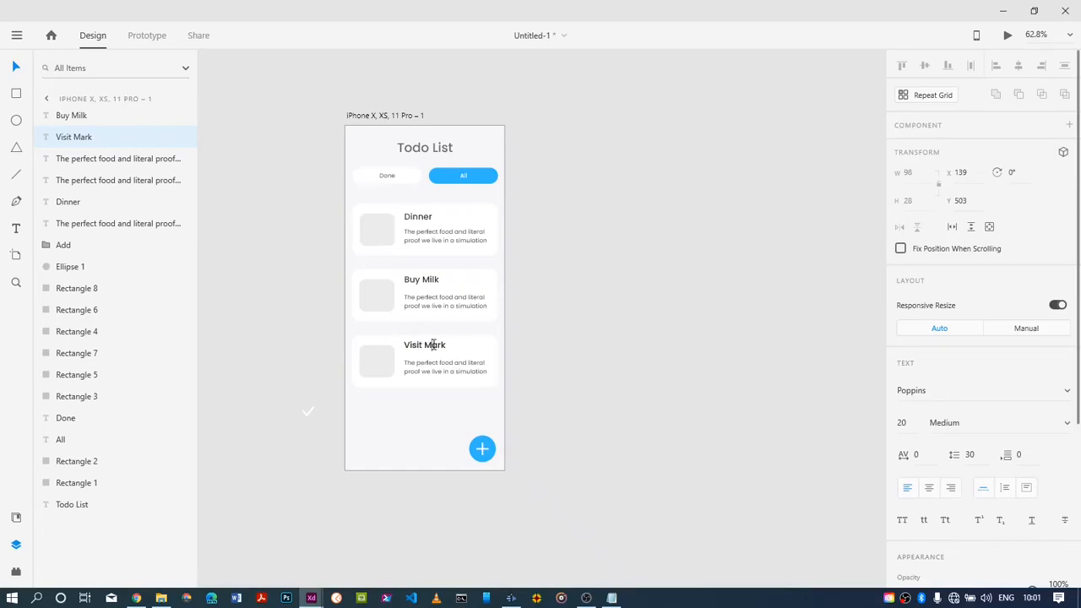
{"action": "key", "text": "Escape"}
Move all three card titles down closer to their descriptions, the second to about Y 362 and the first to about Y 207
{"action": "left_click_drag", "start_coordinate": [436, 349], "coordinate": [435, 346]}
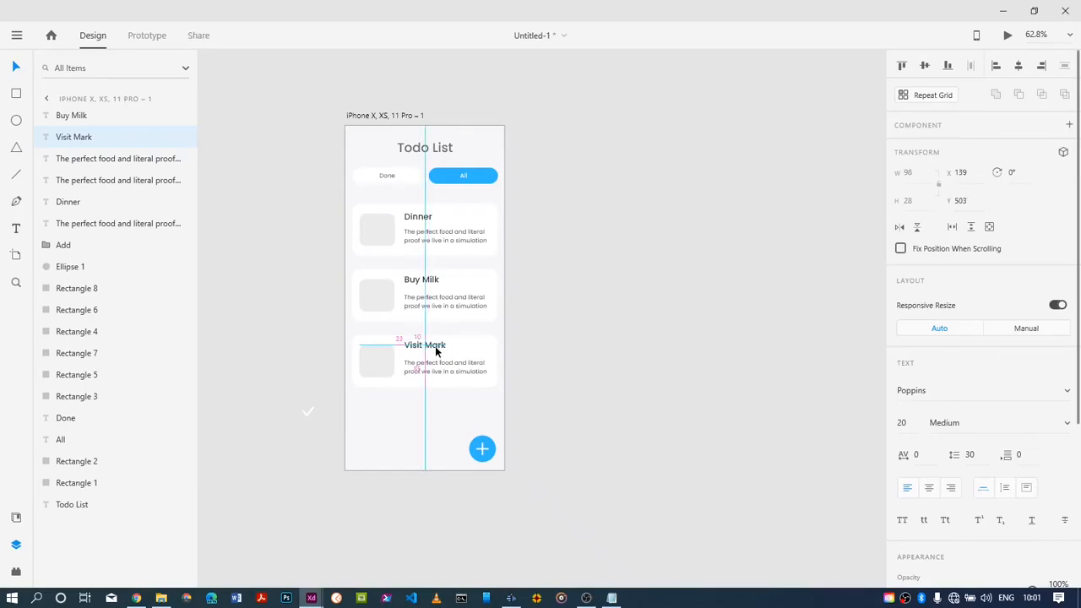
{"action": "left_click_drag", "start_coordinate": [436, 353], "coordinate": [436, 352]}
{"action": "mouse_move", "coordinate": [428, 280]}
{"action": "left_mouse_down"}
{"action": "mouse_move", "coordinate": [423, 300]}
{"action": "mouse_move", "coordinate": [421, 285]}
{"action": "mouse_move", "coordinate": [431, 285]}
{"action": "left_mouse_up"}
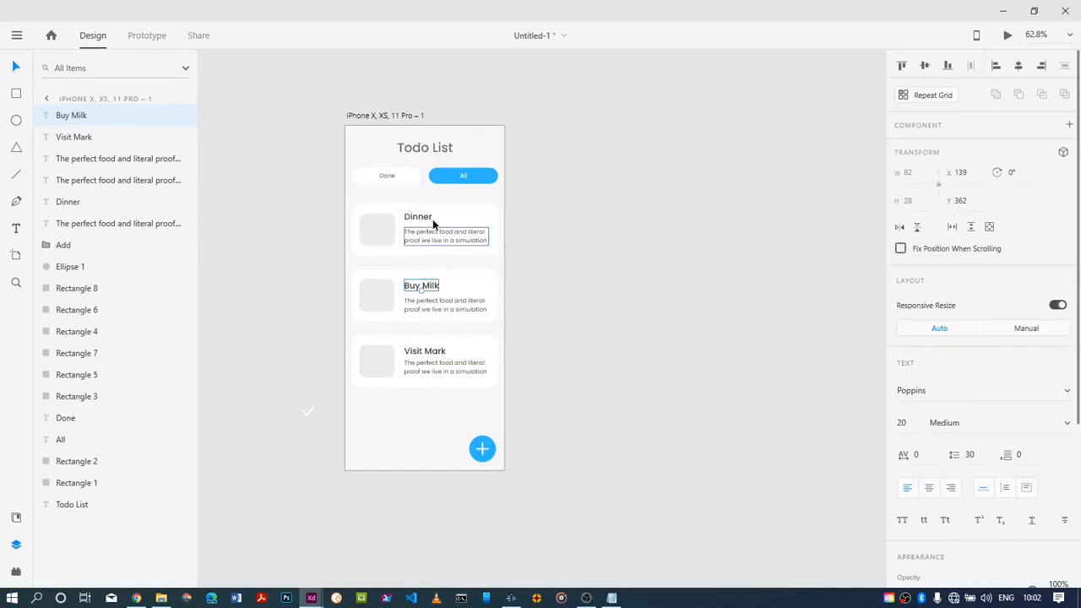
{"action": "left_click", "coordinate": [421, 218]}
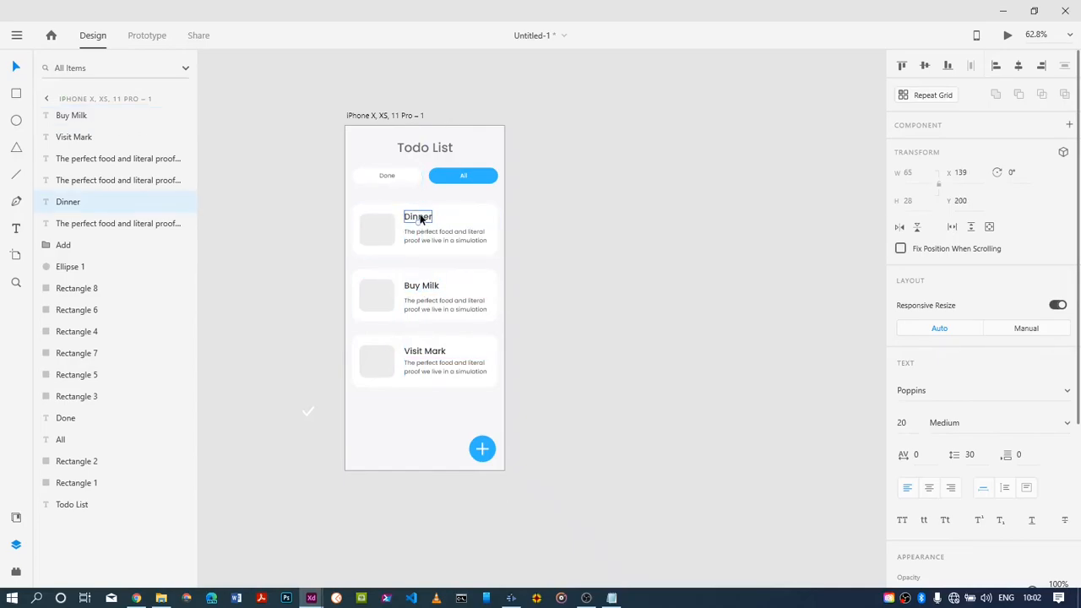
{"action": "left_click_drag", "start_coordinate": [420, 217], "coordinate": [420, 221]}
Rename the artboard as "first"
{"action": "left_click", "coordinate": [398, 115]}
{"action": "double_click", "coordinate": [395, 115]}
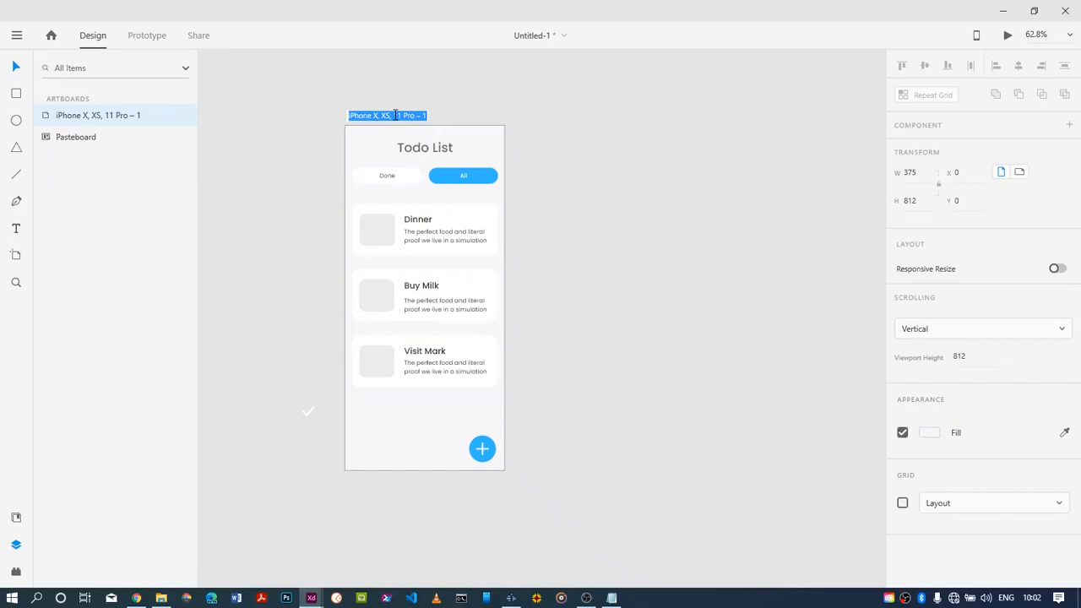
{"action": "type", "text": "t"}
{"action": "type", "text": "irs"}
{"action": "type", "text": " =="}
{"action": "key", "text": "BackSpace"}
{"action": "key", "text": "BackSpace"}
{"action": "key", "text": "BackSpace"}
{"action": "key", "text": "BackSpace"}
{"action": "type", "text": "st"}
{"action": "key", "text": "Return"}
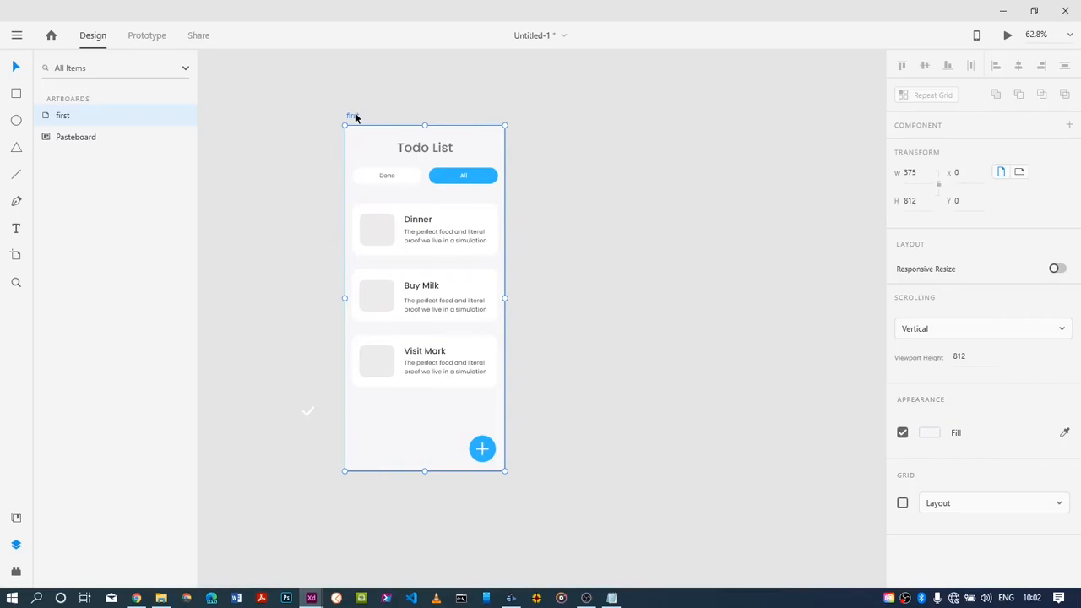
Duplicate the artboard twice in a row to the right of the original, placing the first copy at X 435, Y 0
{"action": "left_click_drag", "start_coordinate": [355, 116], "coordinate": [543, 115]}
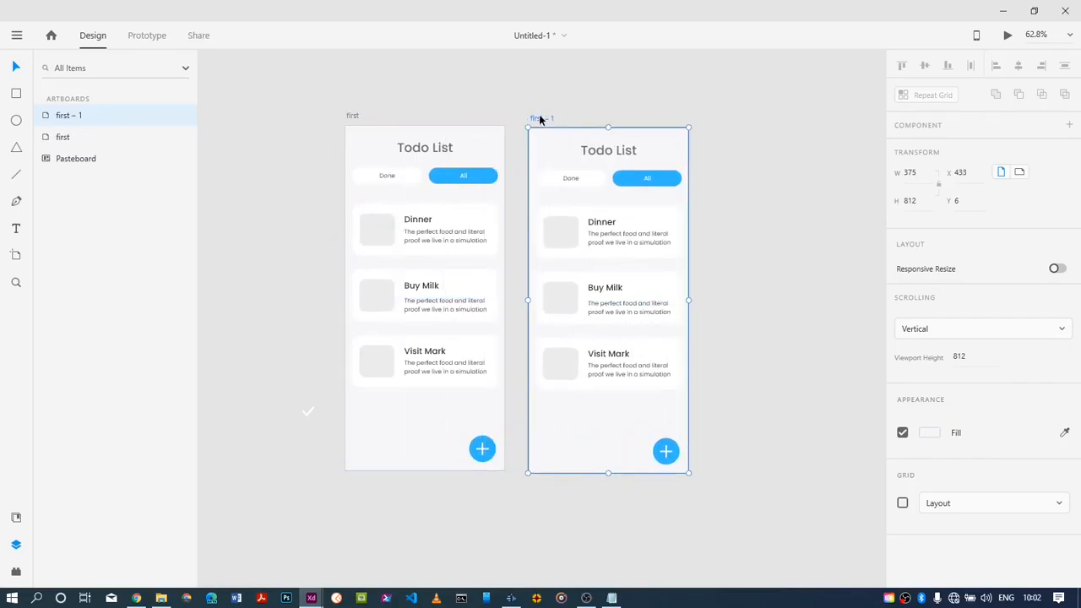
{"action": "left_click_drag", "start_coordinate": [539, 118], "coordinate": [540, 119]}
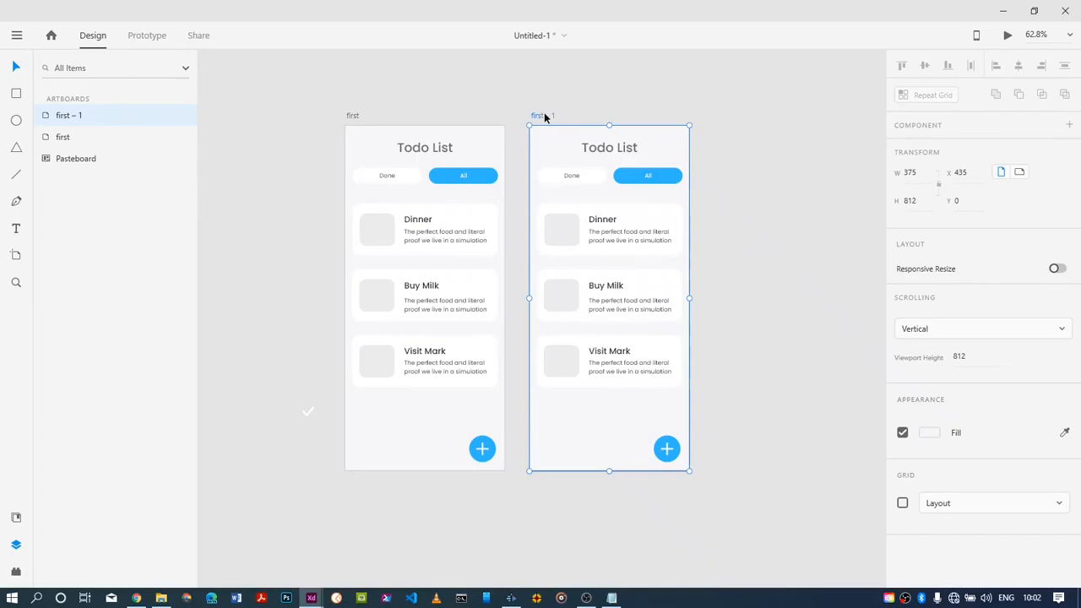
{"action": "left_click_drag", "start_coordinate": [544, 112], "coordinate": [733, 118]}
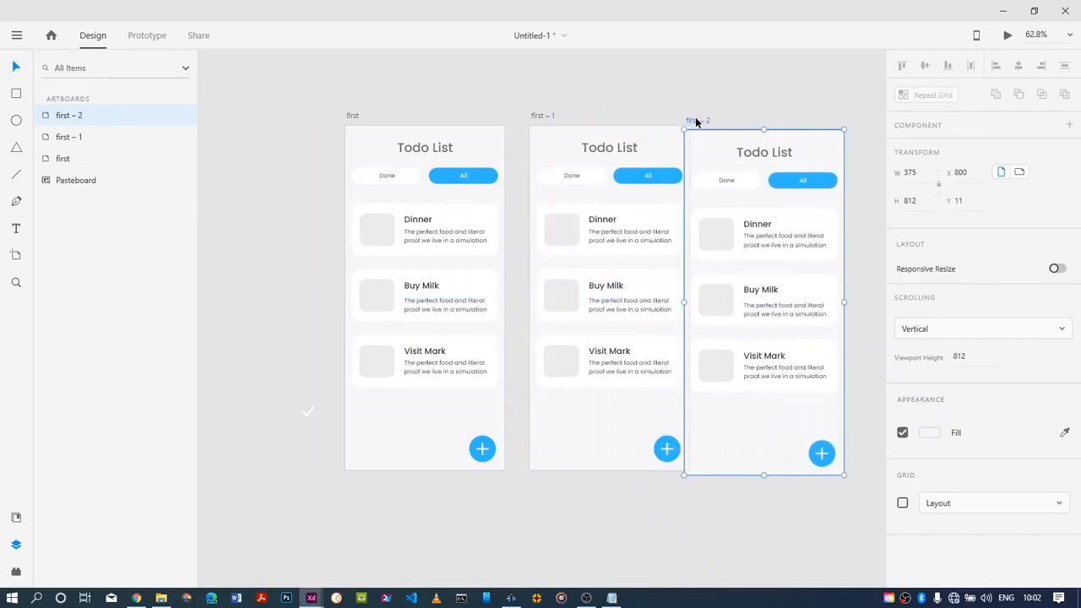
{"action": "double_click", "coordinate": [694, 120]}
{"action": "left_click", "coordinate": [694, 120]}
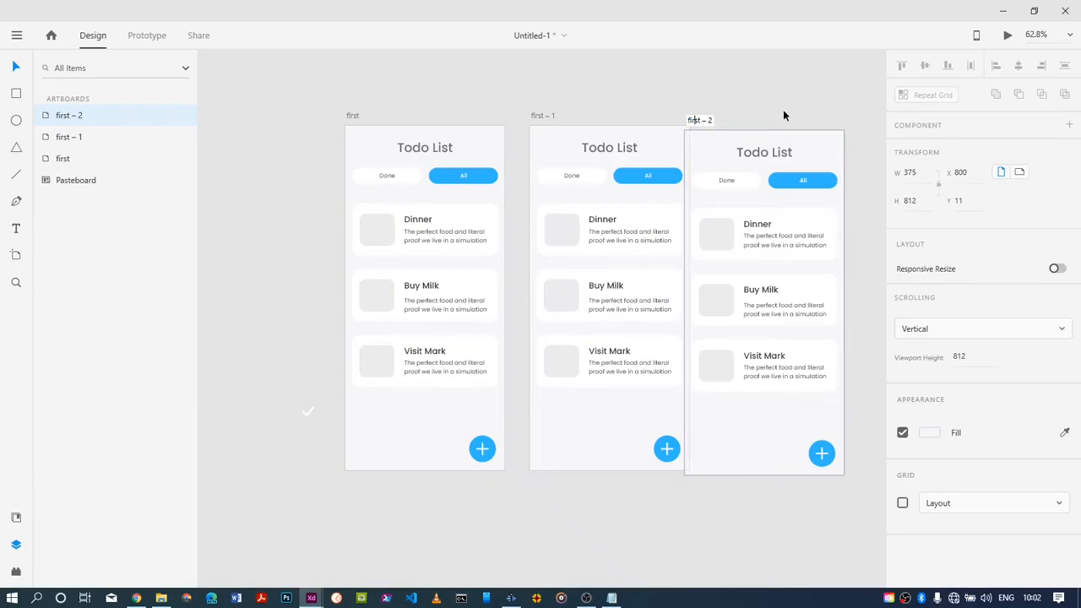
{"action": "left_click", "coordinate": [693, 129]}
{"action": "left_click", "coordinate": [793, 119]}
Make the middle artboard's Dinner card a component and shift it left to about X -122
{"action": "right_click", "coordinate": [655, 223]}
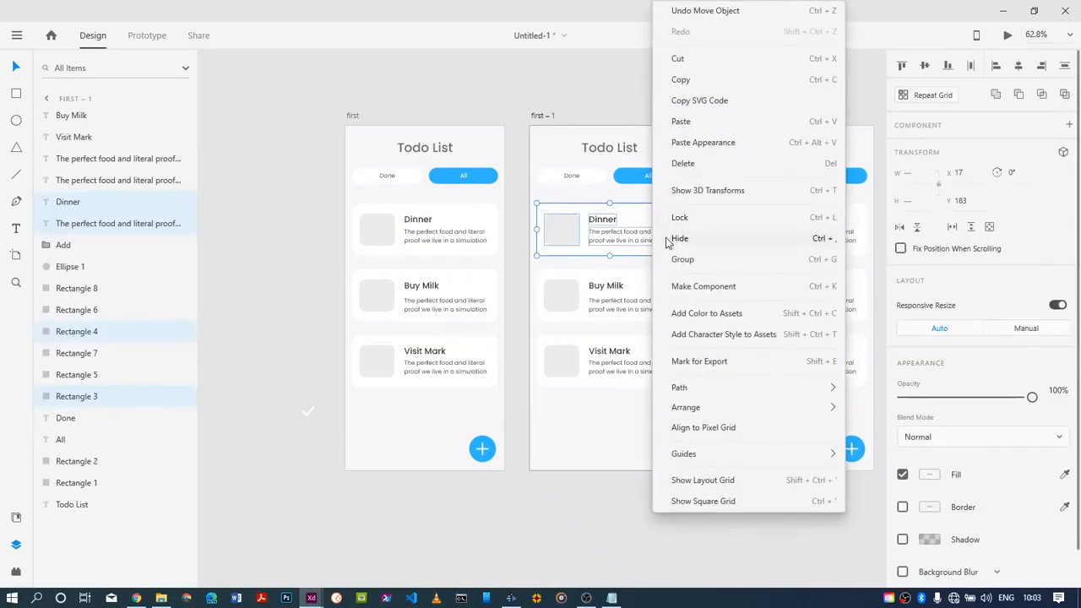
{"action": "left_click", "coordinate": [665, 284]}
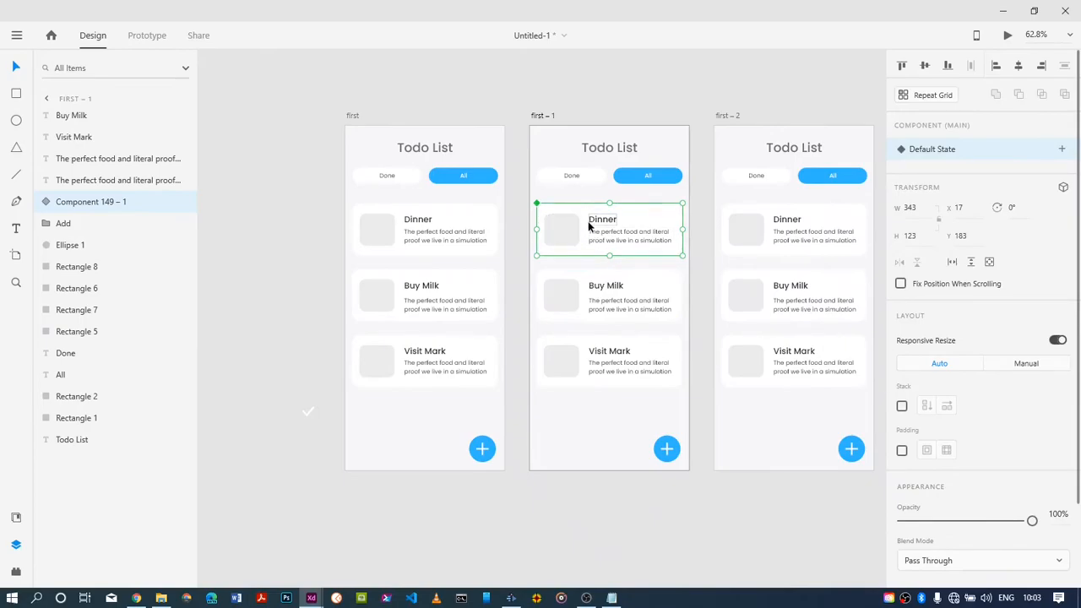
{"action": "left_click_drag", "start_coordinate": [583, 232], "coordinate": [530, 231]}
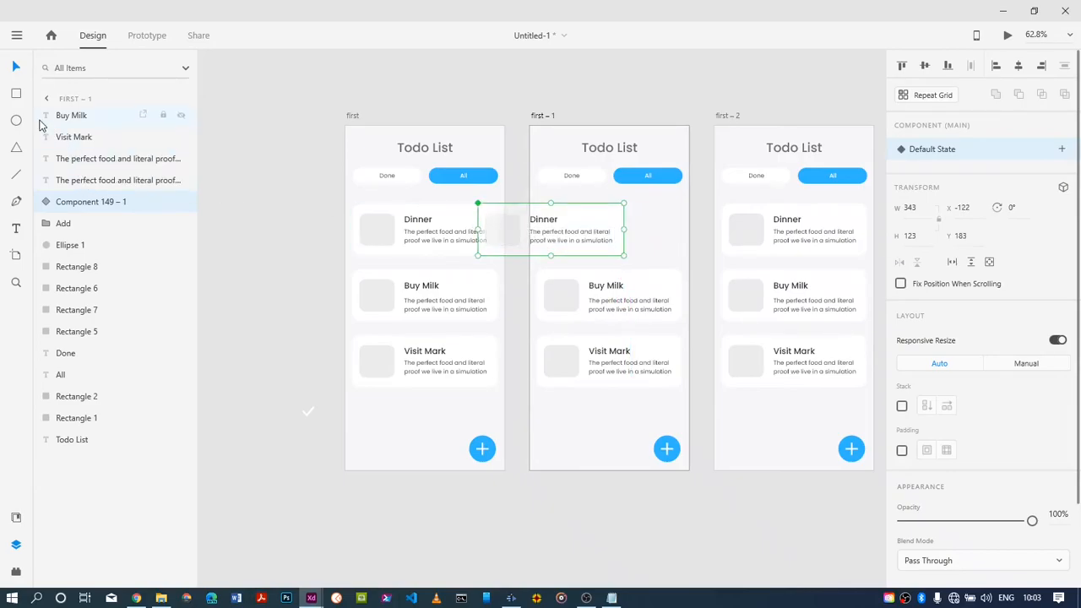
Draw a white rectangle about 139 by 123 to the right of the shifted Dinner card, with its corners rounded to about 25
{"action": "left_click", "coordinate": [17, 94]}
{"action": "left_click_drag", "start_coordinate": [633, 212], "coordinate": [683, 255]}
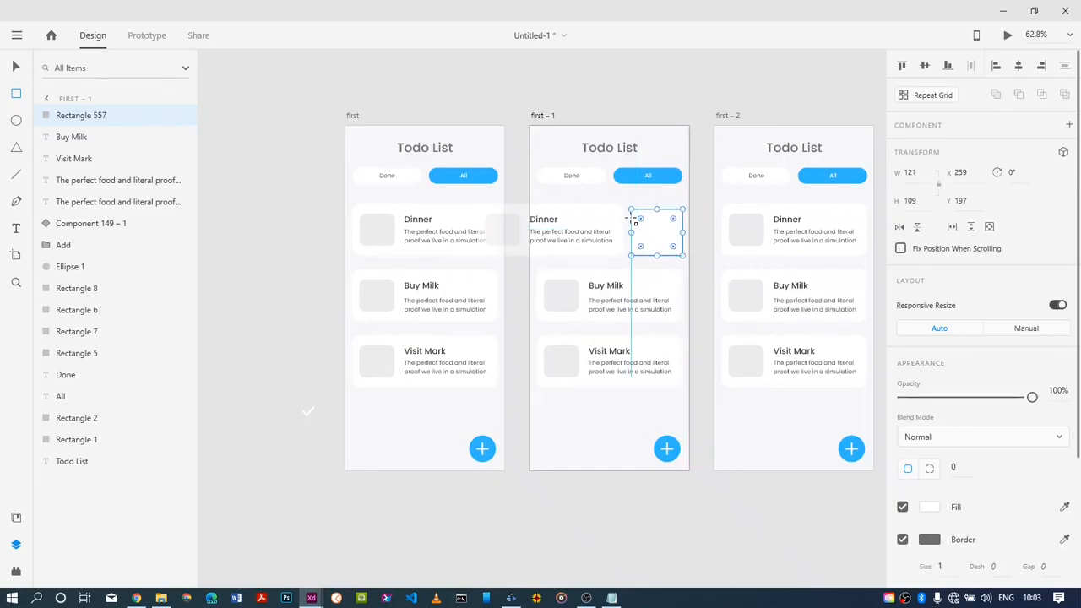
{"action": "left_click_drag", "start_coordinate": [625, 209], "coordinate": [623, 210]}
{"action": "left_click_drag", "start_coordinate": [632, 247], "coordinate": [633, 248]}
{"action": "left_click_drag", "start_coordinate": [621, 208], "coordinate": [619, 206]}
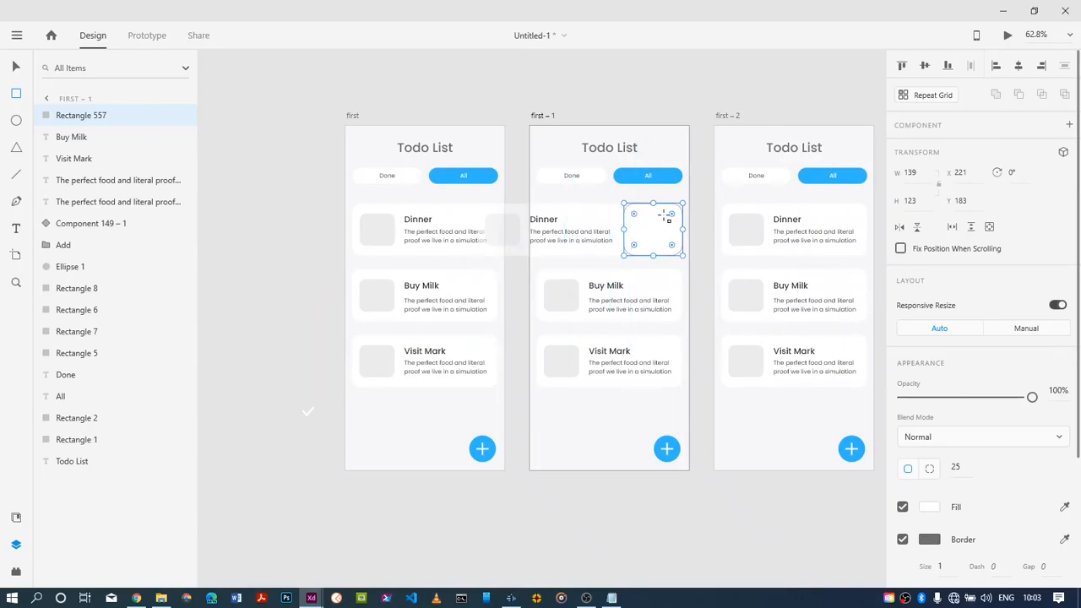
Set the new rectangle's four corner radii to 19 and widen it to about 189, past the artboard's right edge
{"action": "left_click", "coordinate": [929, 467]}
{"action": "left_click_drag", "start_coordinate": [671, 213], "coordinate": [683, 207]}
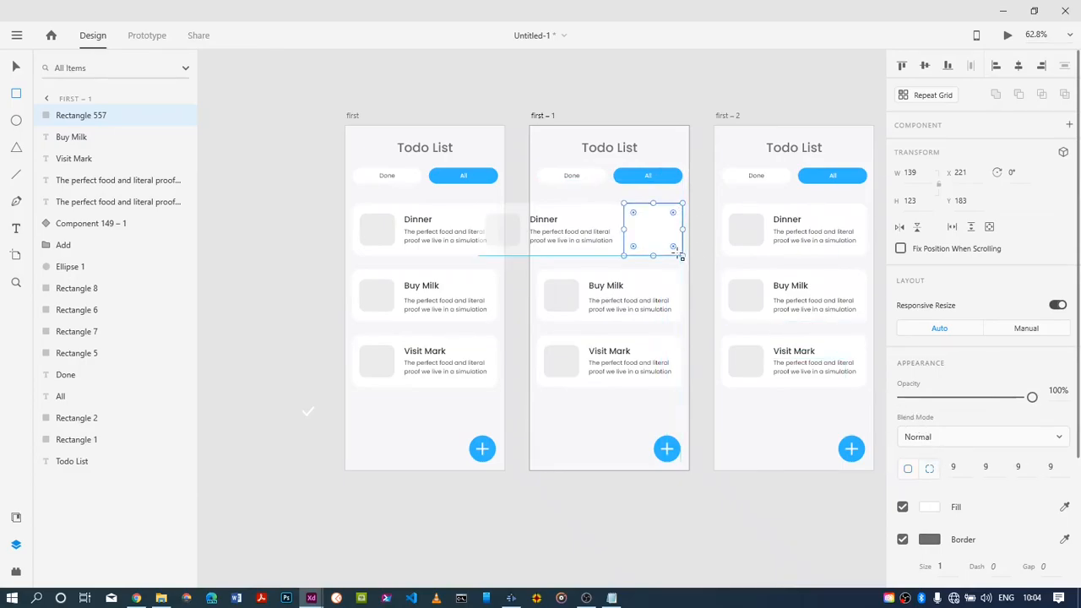
{"action": "left_click_drag", "start_coordinate": [673, 245], "coordinate": [682, 249]}
{"action": "left_click_drag", "start_coordinate": [682, 228], "coordinate": [704, 229]}
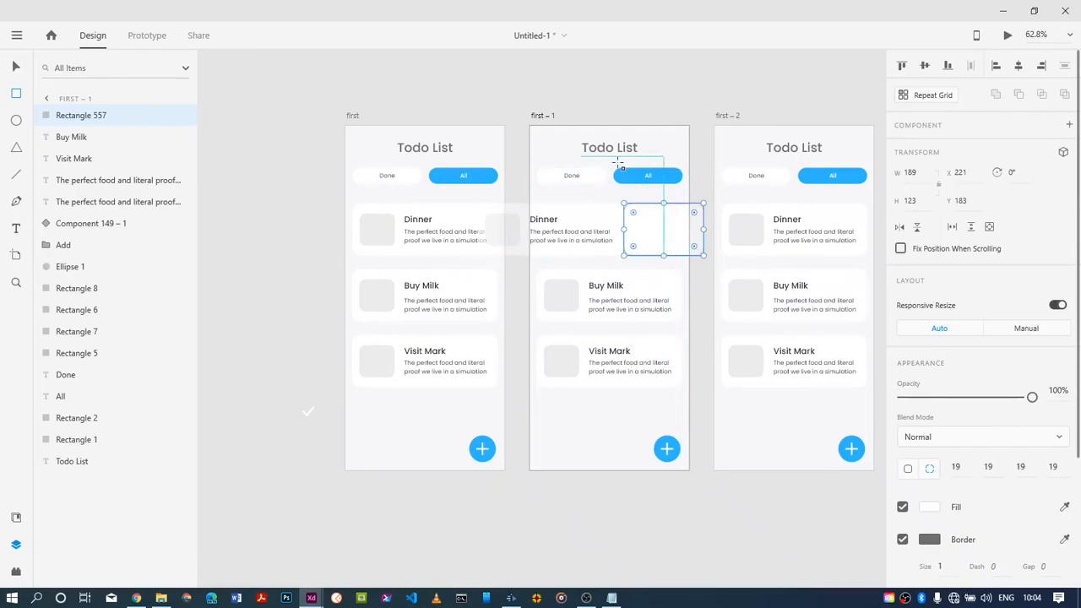
Remove the border from the rounded white rectangle beside the middle artboard's shifted Dinner card
{"action": "left_click", "coordinate": [15, 67]}
{"action": "left_click", "coordinate": [506, 89]}
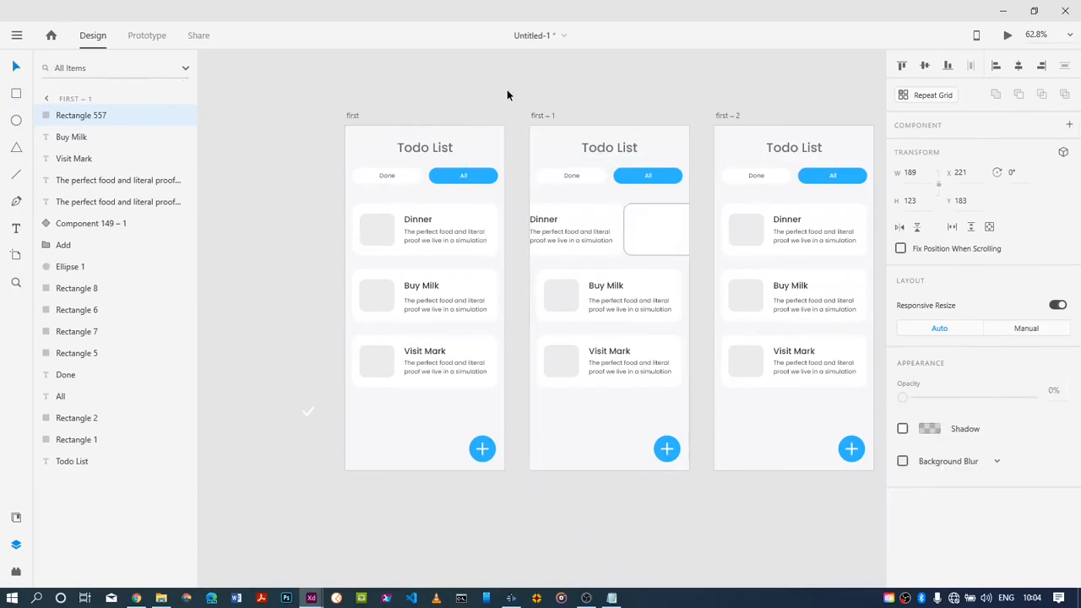
{"action": "left_click", "coordinate": [651, 236]}
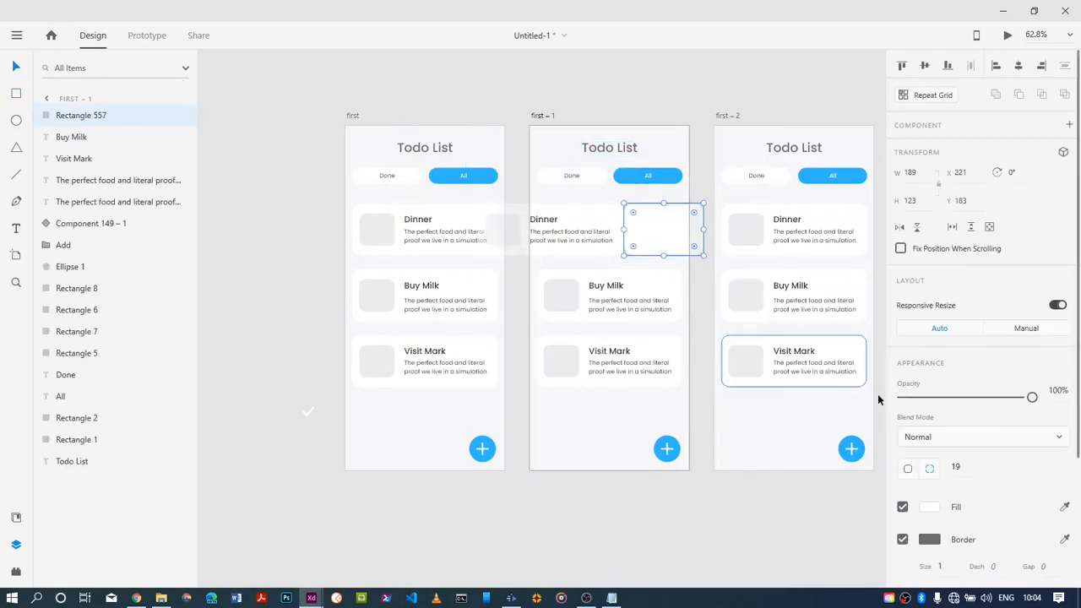
{"action": "left_click", "coordinate": [901, 539]}
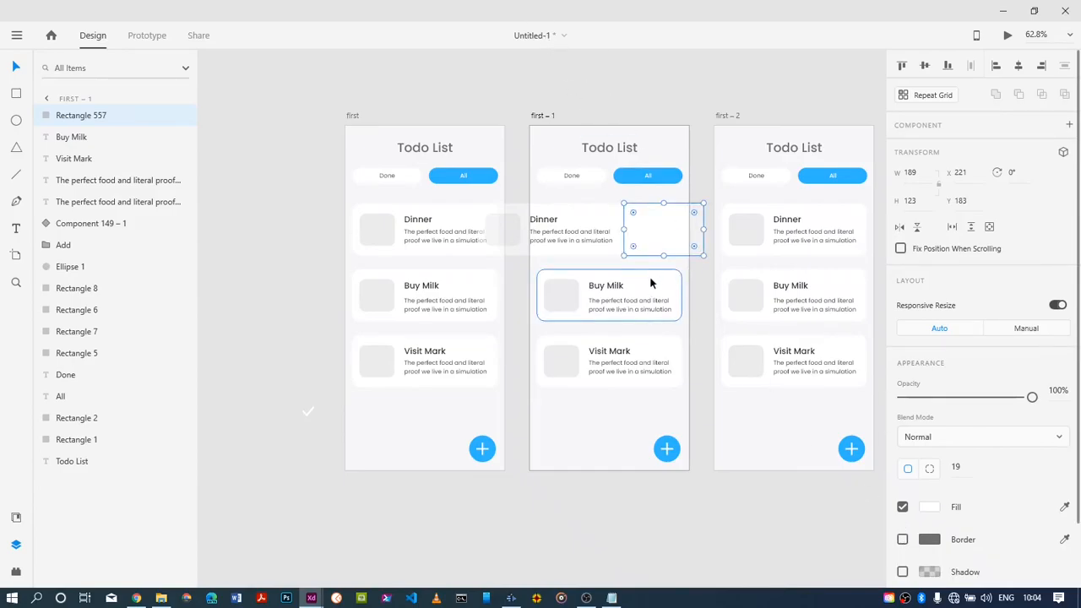
Fill the rounded rectangle beside the shifted Dinner card with the saved blue swatch
{"action": "double_click", "coordinate": [651, 236]}
{"action": "left_click", "coordinate": [928, 421]}
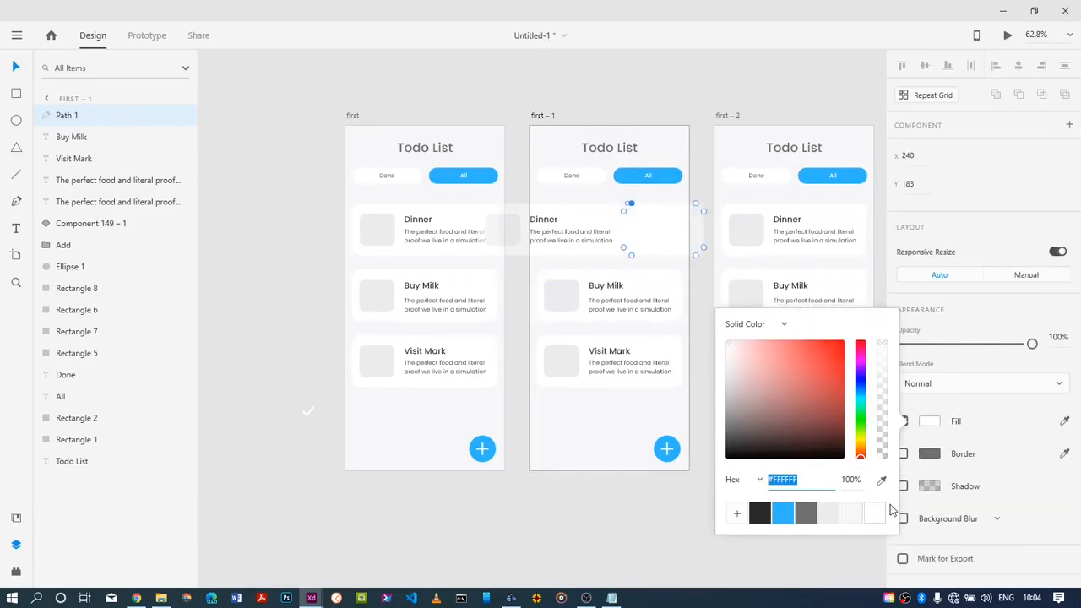
{"action": "left_click", "coordinate": [657, 491]}
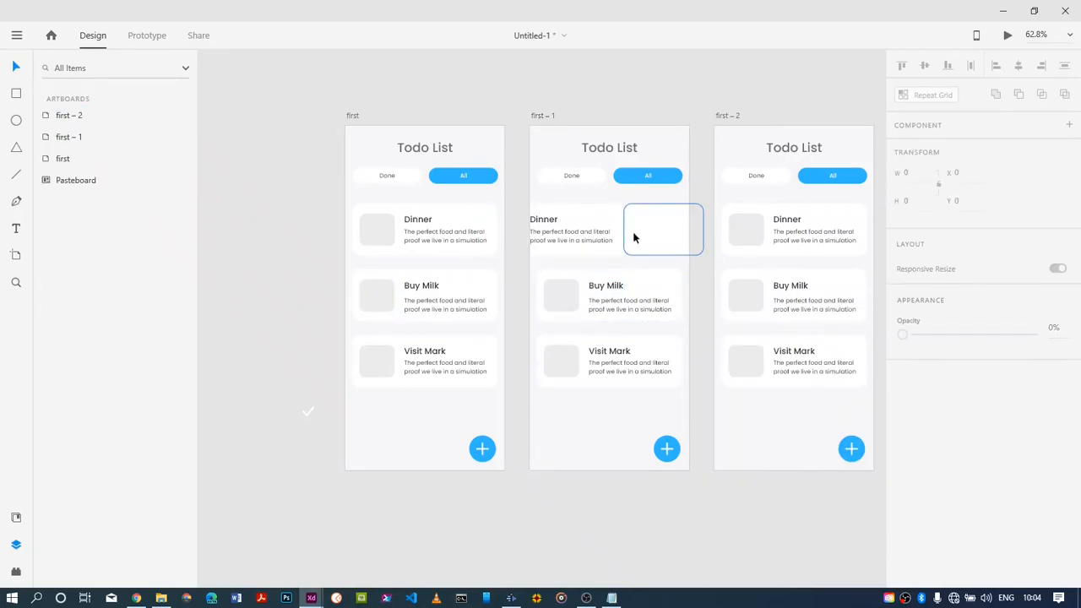
{"action": "left_click", "coordinate": [634, 238]}
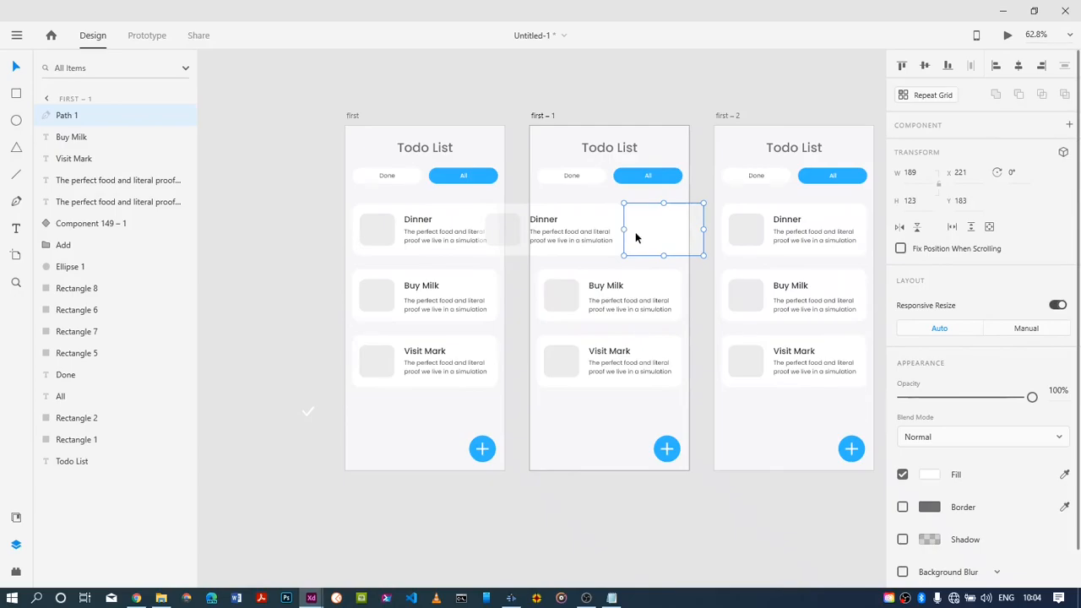
{"action": "left_click", "coordinate": [929, 476]}
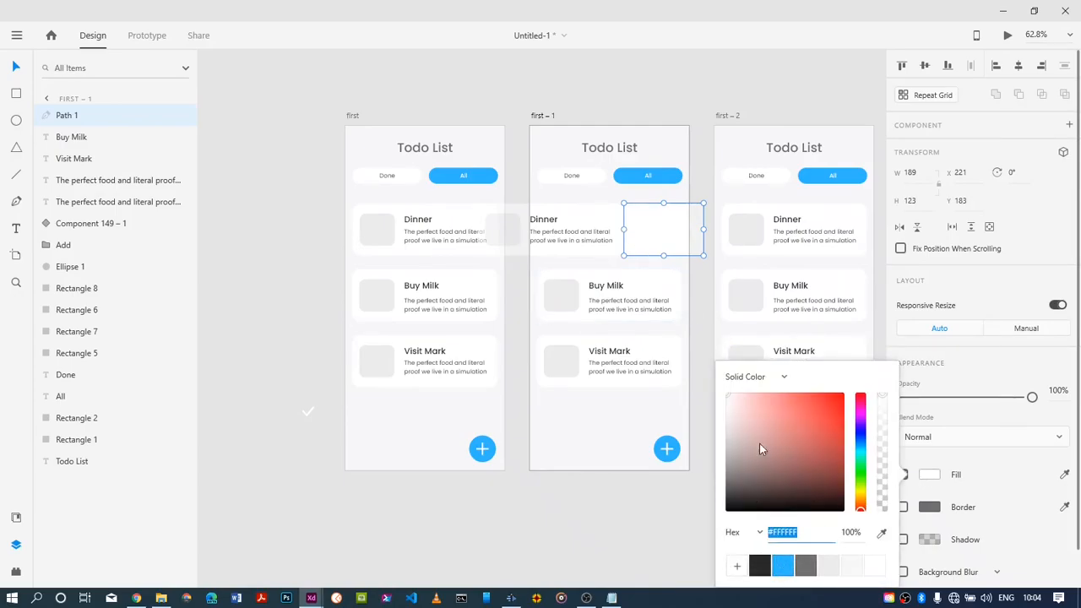
{"action": "left_click", "coordinate": [782, 569]}
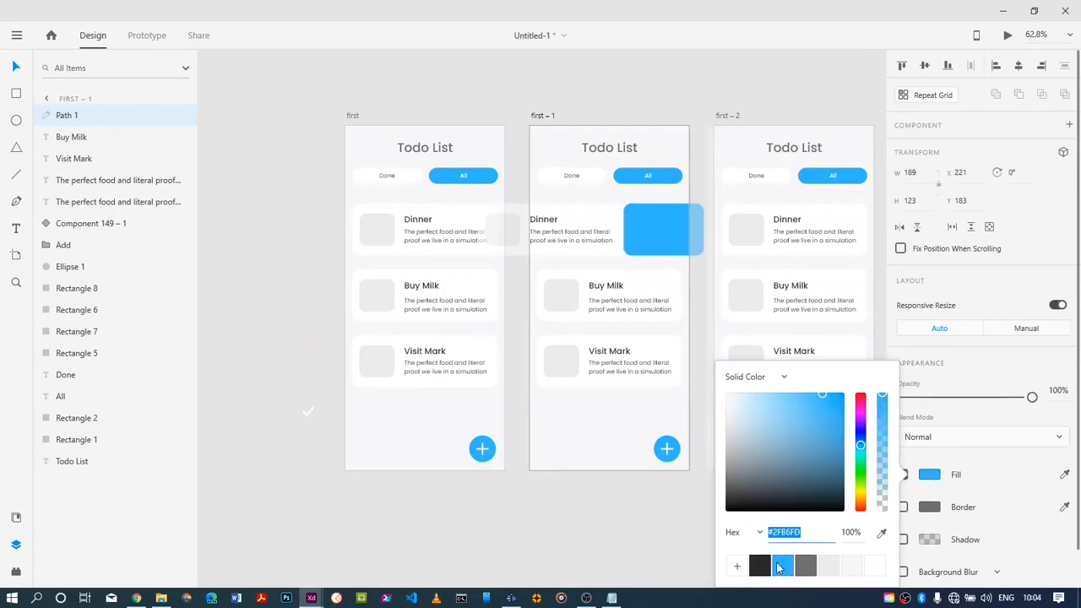
{"action": "left_click", "coordinate": [634, 550]}
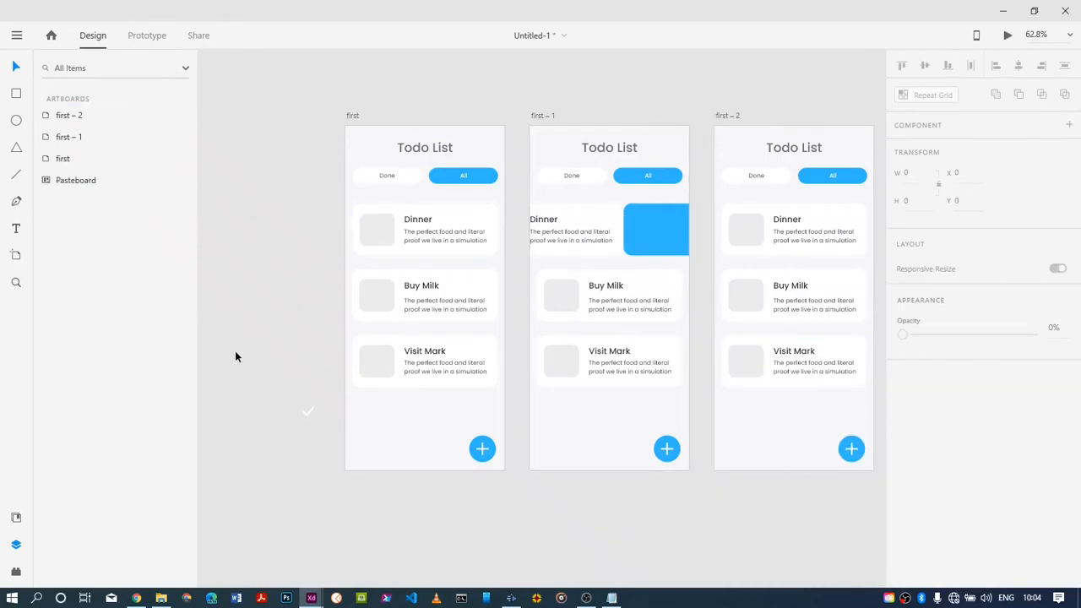
Move the white check icon from the pasteboard onto the blue rectangle, at about X 283, Y 228
{"action": "left_click_drag", "start_coordinate": [307, 412], "coordinate": [660, 221]}
{"action": "left_click_drag", "start_coordinate": [648, 228], "coordinate": [653, 237]}
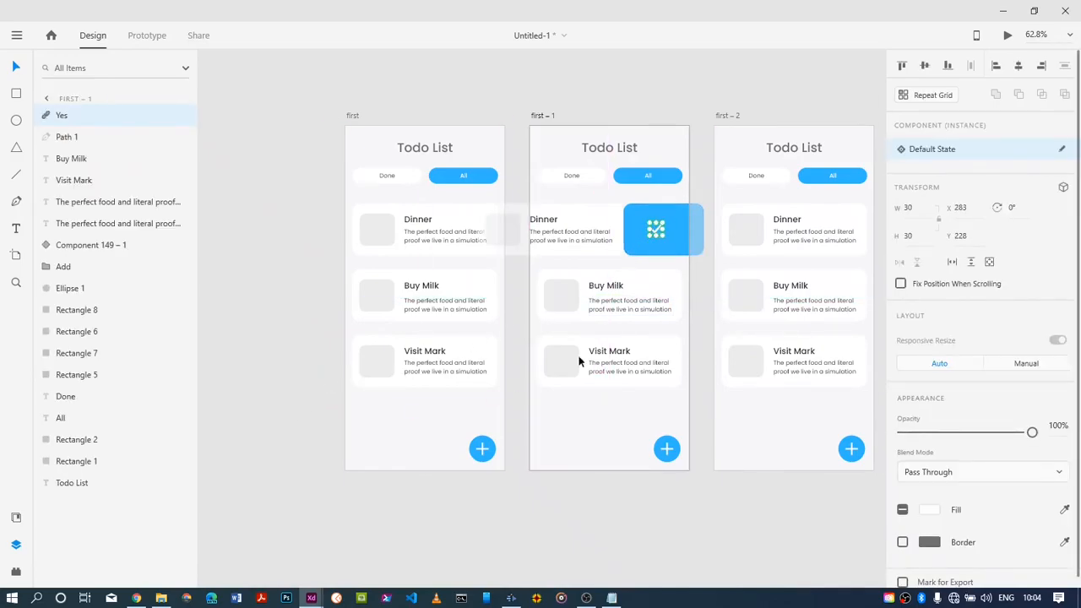
{"action": "left_click", "coordinate": [290, 448]}
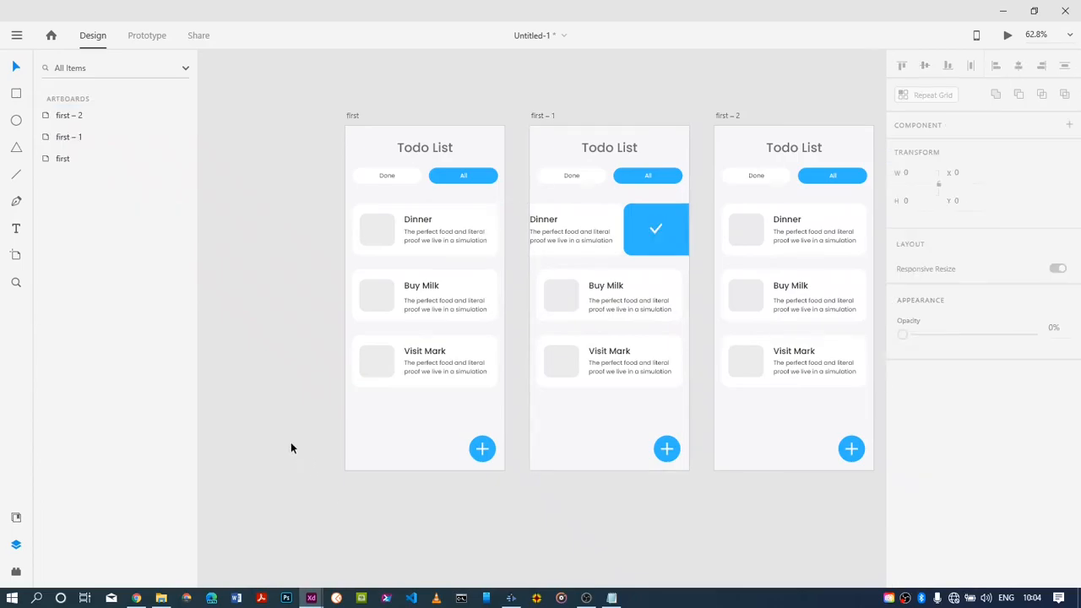
Group the third artboard's Dinner card elements and delete the group
{"action": "left_click", "coordinate": [730, 214]}
{"action": "left_click_drag", "start_coordinate": [730, 214], "coordinate": [813, 251]}
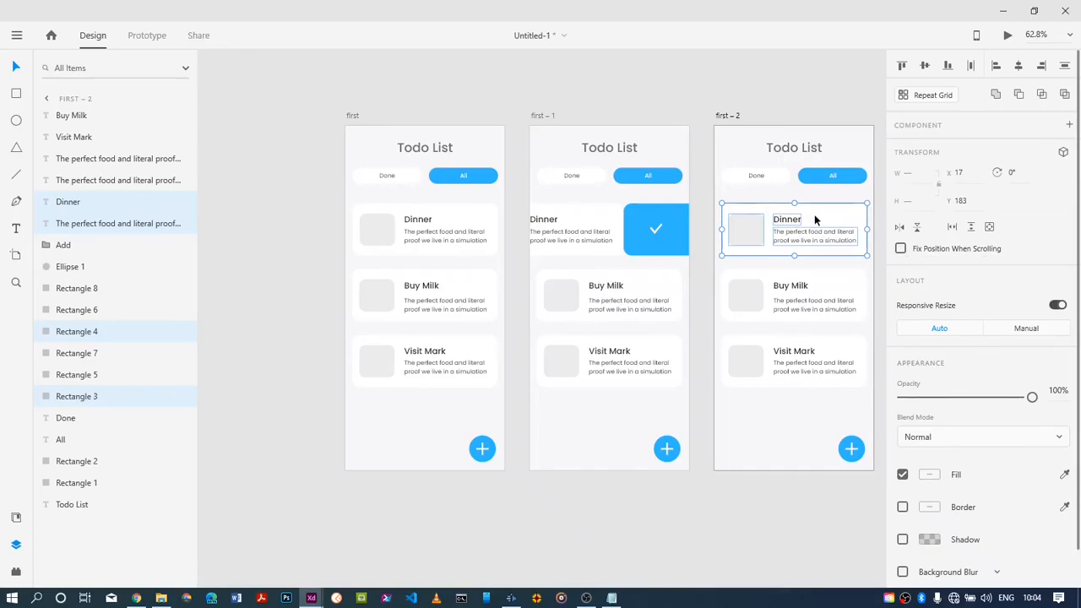
{"action": "right_click", "coordinate": [814, 215]}
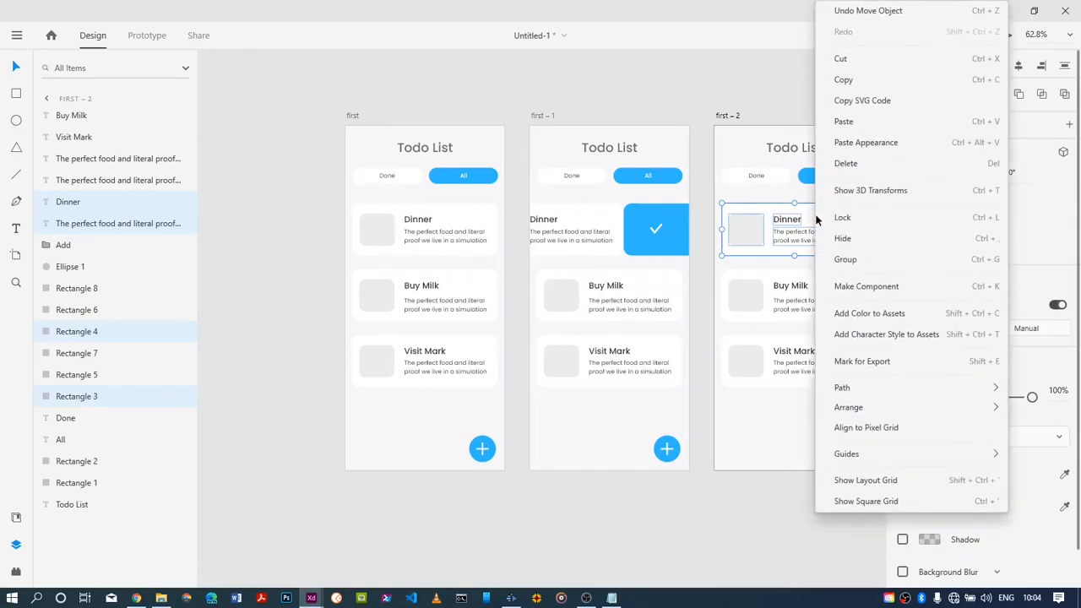
{"action": "left_click", "coordinate": [844, 258]}
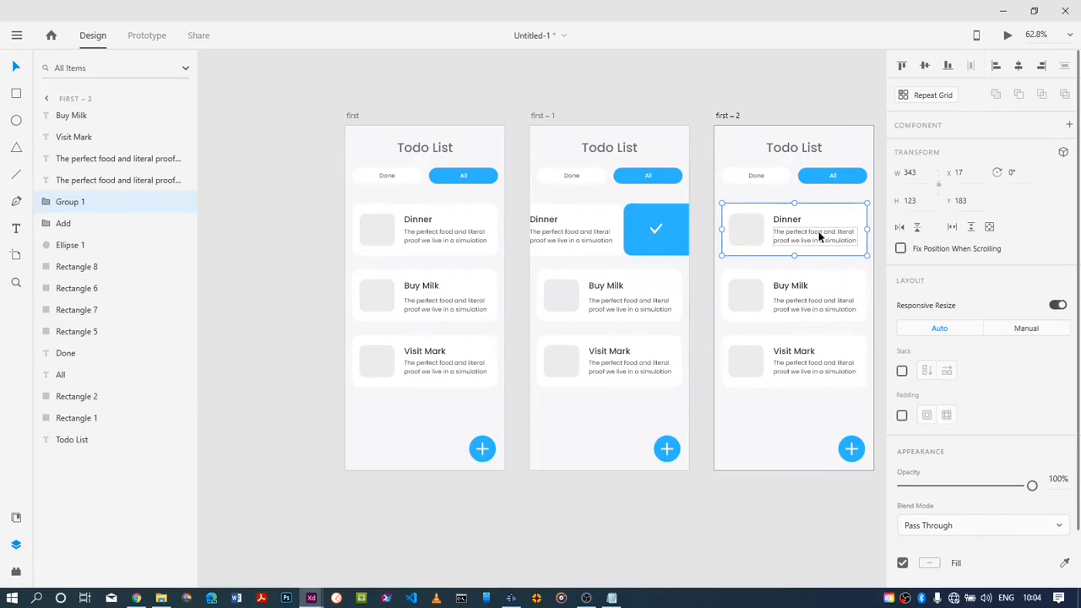
{"action": "key", "text": "Delete"}
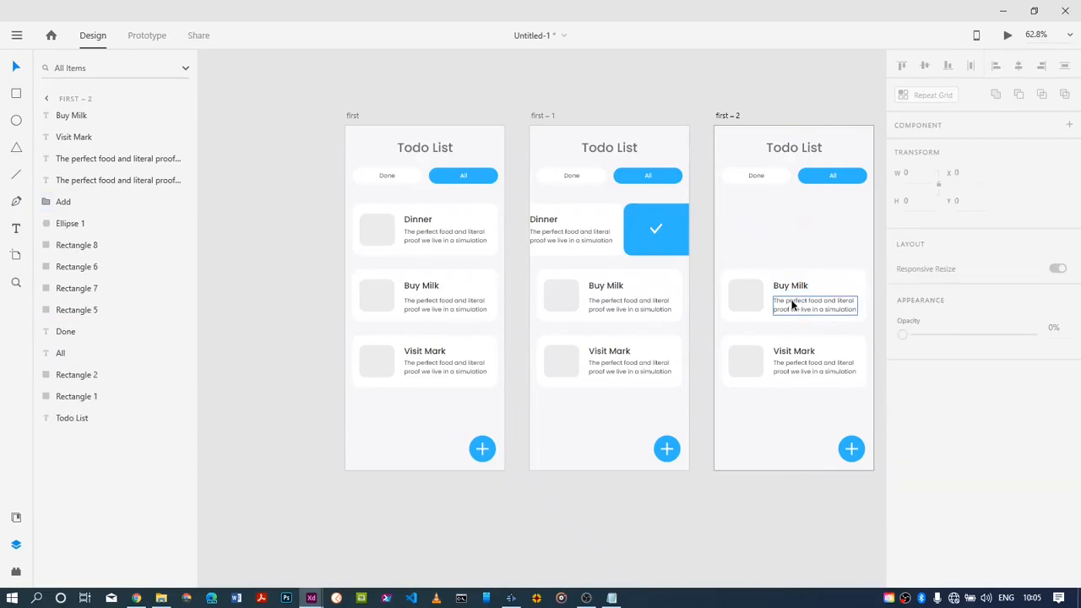
{"action": "left_click_drag", "start_coordinate": [784, 417], "coordinate": [786, 248]}
{"action": "right_click", "coordinate": [830, 284]}
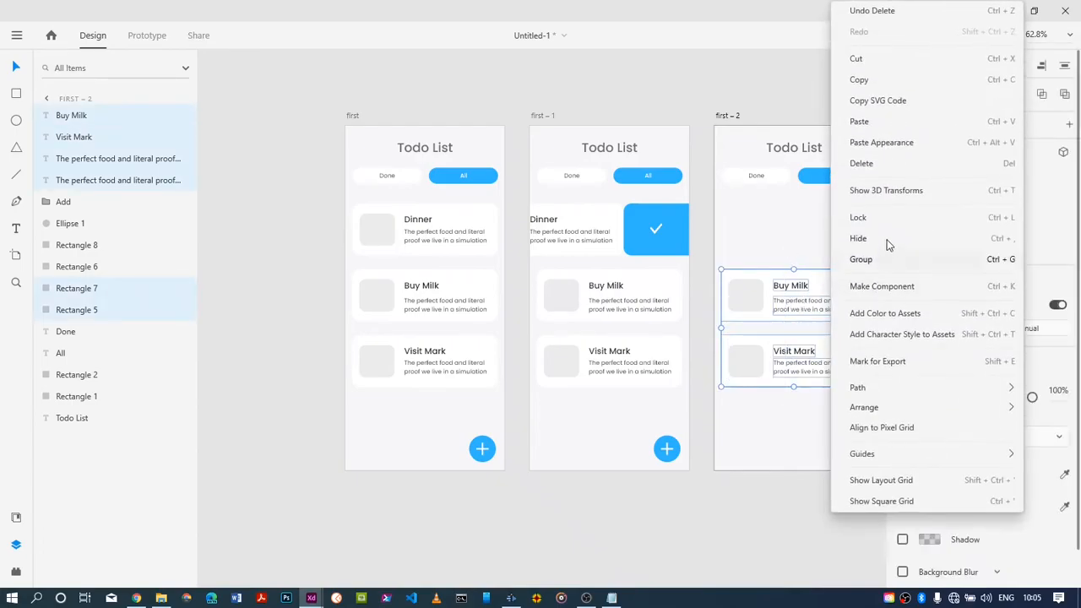
{"action": "left_click", "coordinate": [891, 264]}
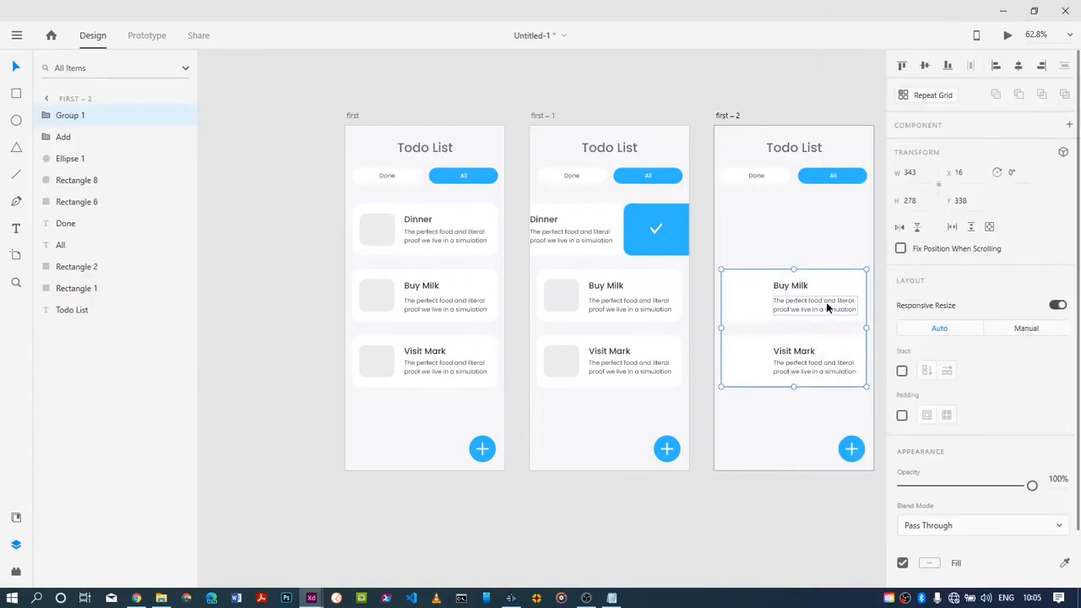
{"action": "key", "text": "ctrl+z"}
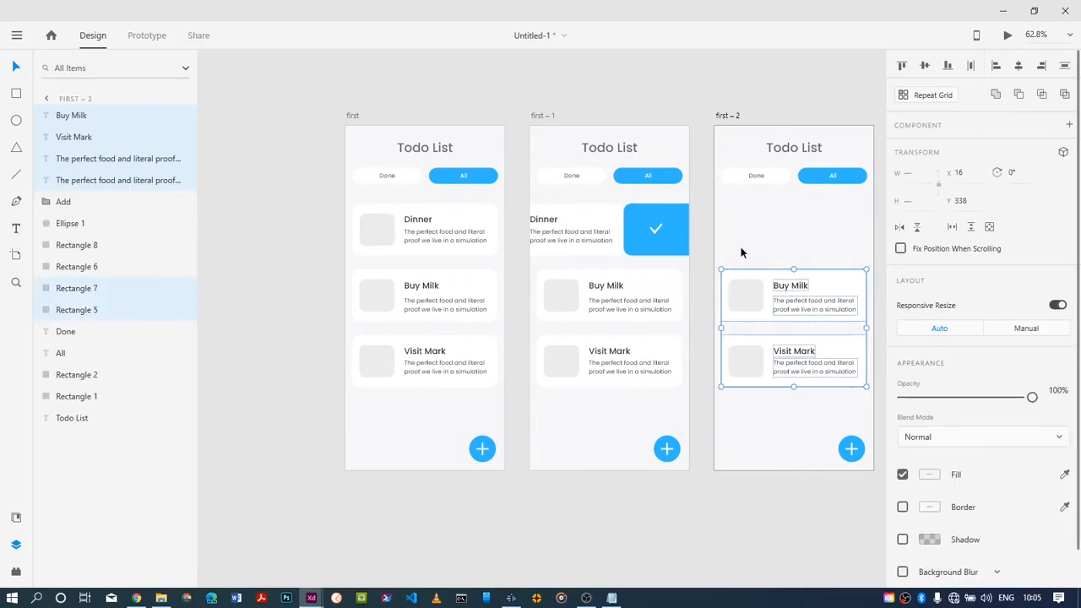
Group the third artboard's complete Buy Milk and Visit Mark cards and move the group up to about Y 182
{"action": "left_click_drag", "start_coordinate": [741, 252], "coordinate": [804, 410]}
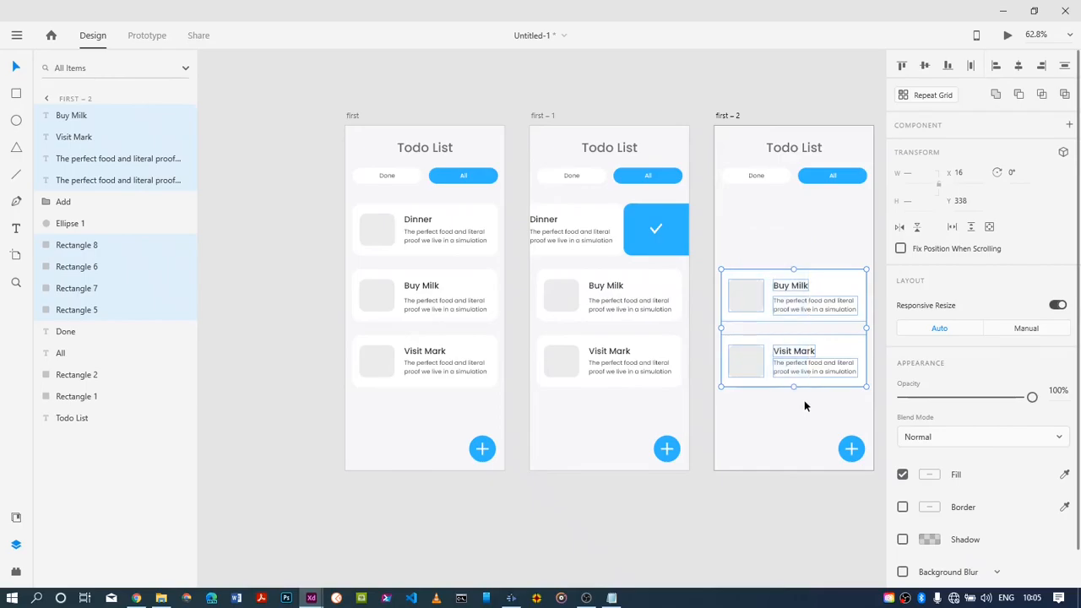
{"action": "right_click", "coordinate": [841, 287]}
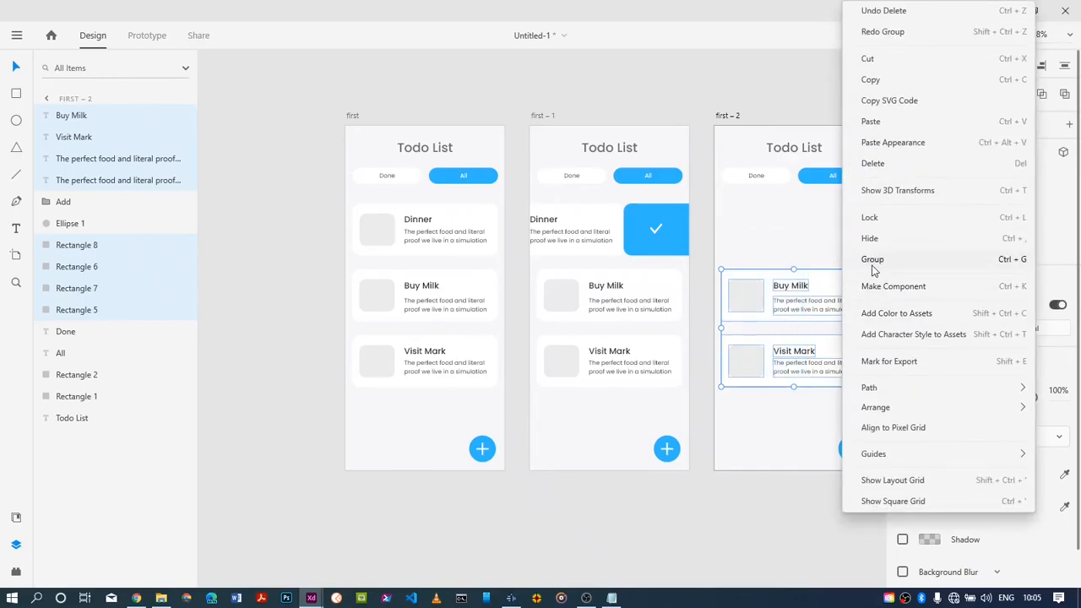
{"action": "left_click", "coordinate": [868, 261]}
{"action": "left_click_drag", "start_coordinate": [830, 286], "coordinate": [832, 227]}
{"action": "left_click", "coordinate": [783, 410]}
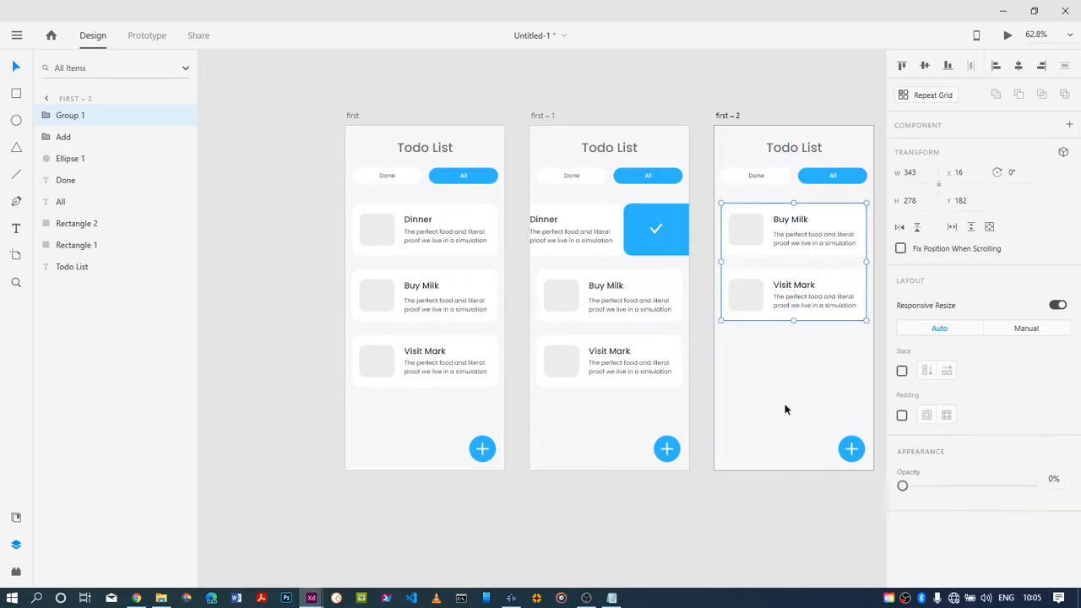
Switch to prototyping and mark the first artboard as the flow's starting screen
{"action": "left_click", "coordinate": [138, 49]}
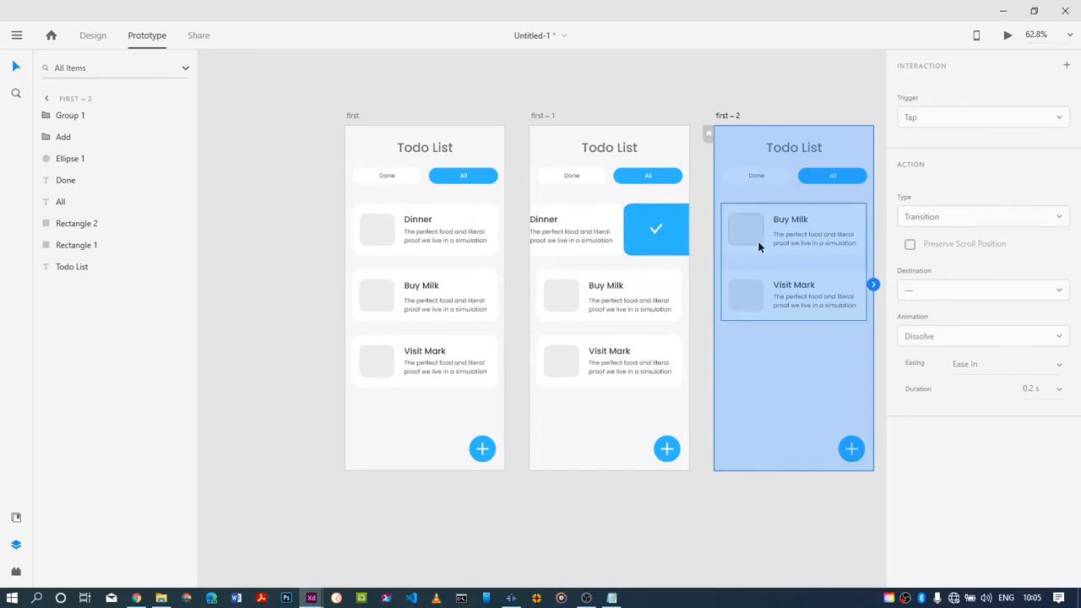
{"action": "left_click", "coordinate": [360, 138]}
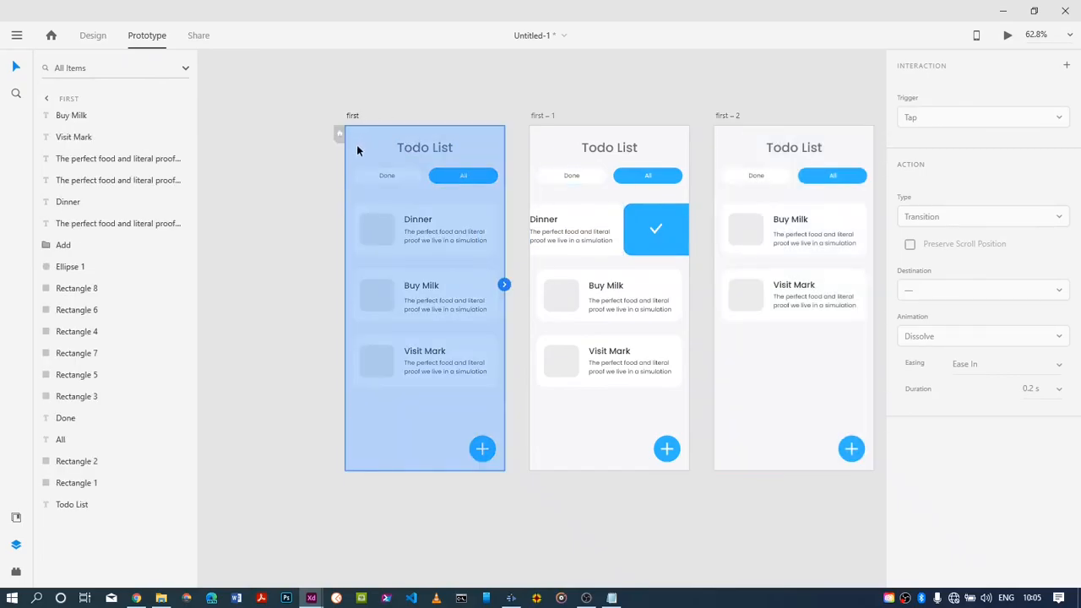
{"action": "left_click", "coordinate": [339, 134]}
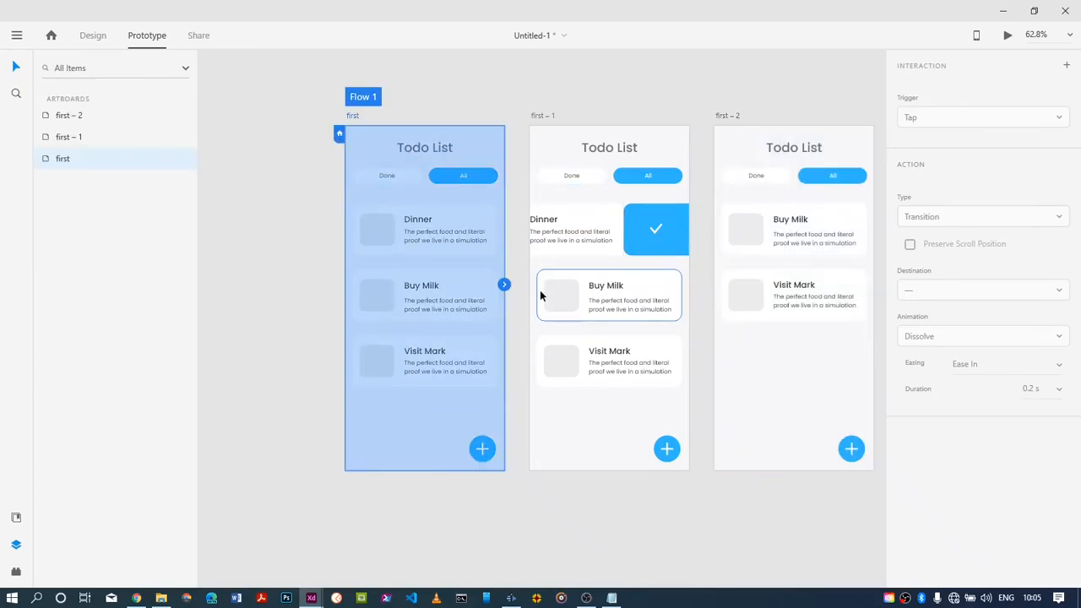
Make all elements of the first artboard's Dinner card into one component, keeping the card in its original position
{"action": "left_click", "coordinate": [453, 239]}
{"action": "left_click", "coordinate": [379, 198]}
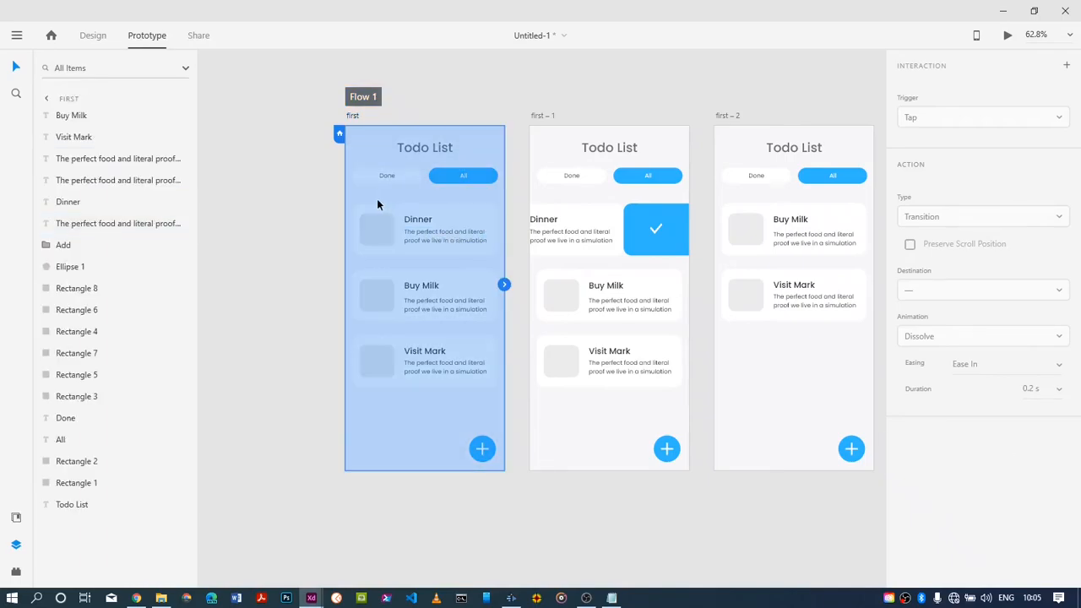
{"action": "left_click", "coordinate": [283, 194]}
{"action": "left_click_drag", "start_coordinate": [371, 202], "coordinate": [438, 227]}
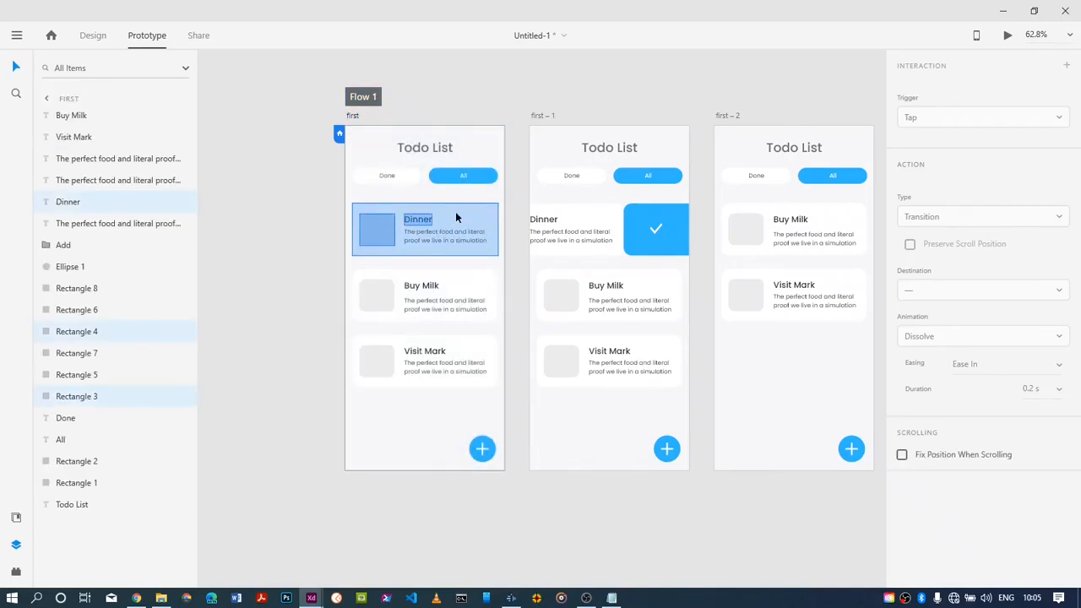
{"action": "left_click_drag", "start_coordinate": [485, 226], "coordinate": [473, 233]}
{"action": "key", "text": "ctrl+z"}
{"action": "key", "text": "ctrl+z"}
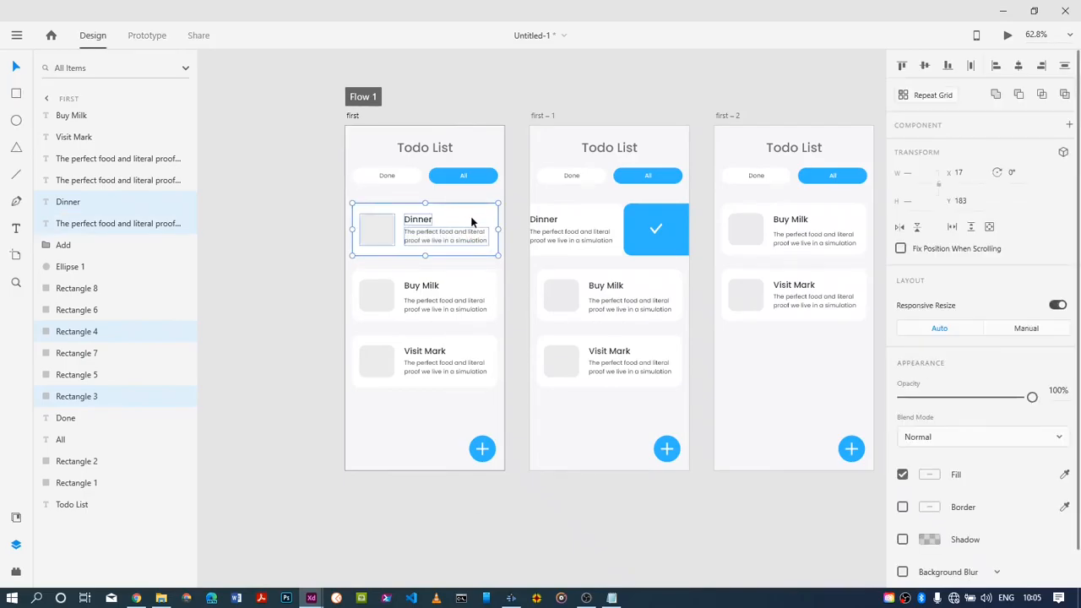
{"action": "right_click", "coordinate": [465, 223]}
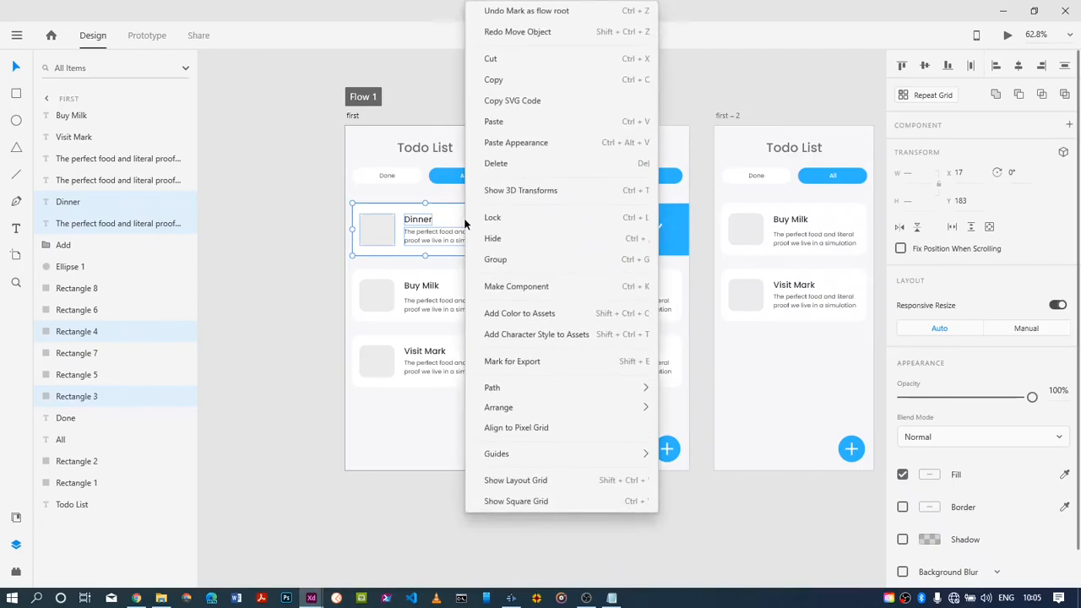
{"action": "left_click", "coordinate": [490, 284]}
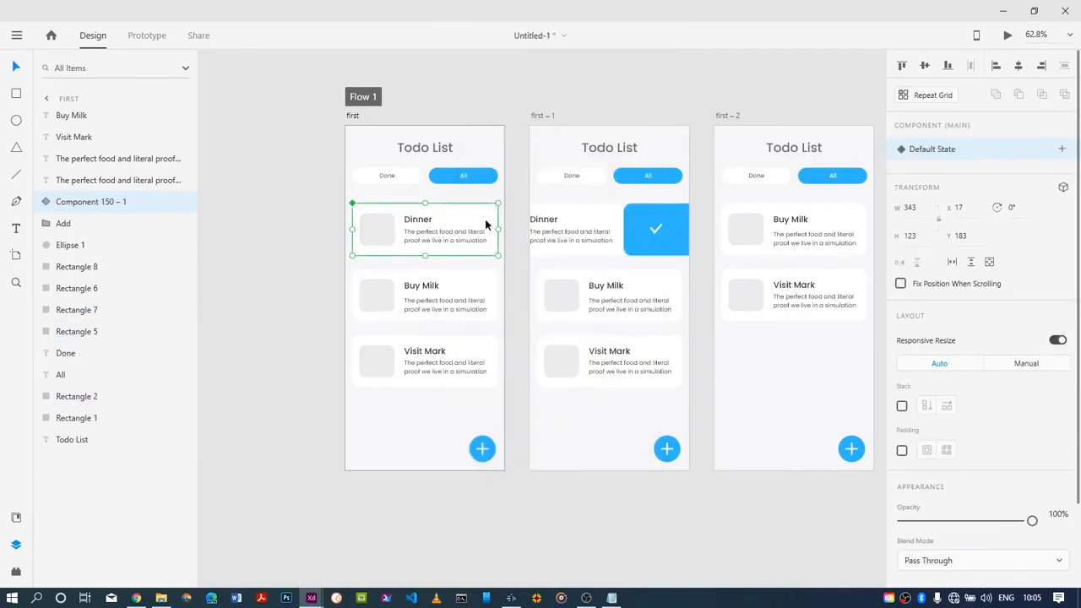
Link the first artboard's Dinner component to first – 1 with a Drag trigger, Auto-Animate and Snap easing
{"action": "left_click", "coordinate": [147, 36]}
{"action": "left_click_drag", "start_coordinate": [498, 229], "coordinate": [529, 287]}
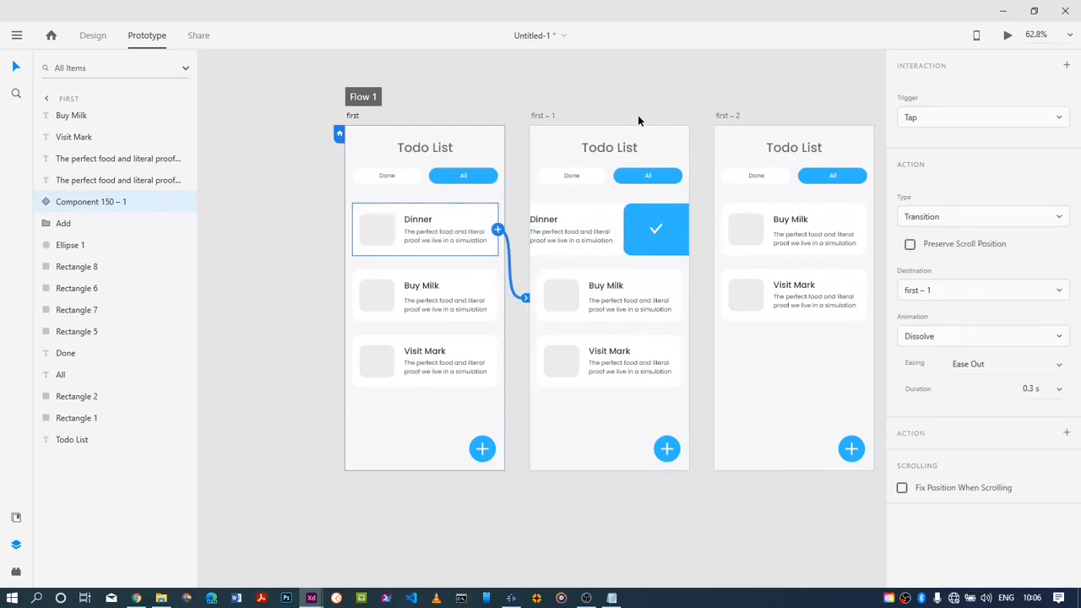
{"action": "left_click", "coordinate": [973, 122]}
{"action": "left_click", "coordinate": [971, 145]}
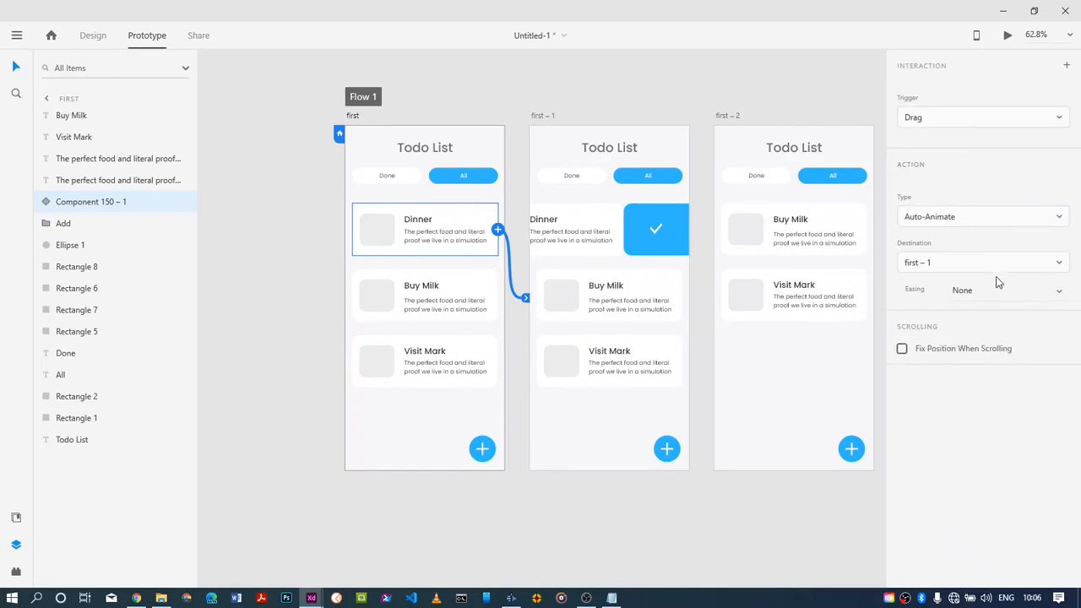
{"action": "left_click", "coordinate": [1057, 293]}
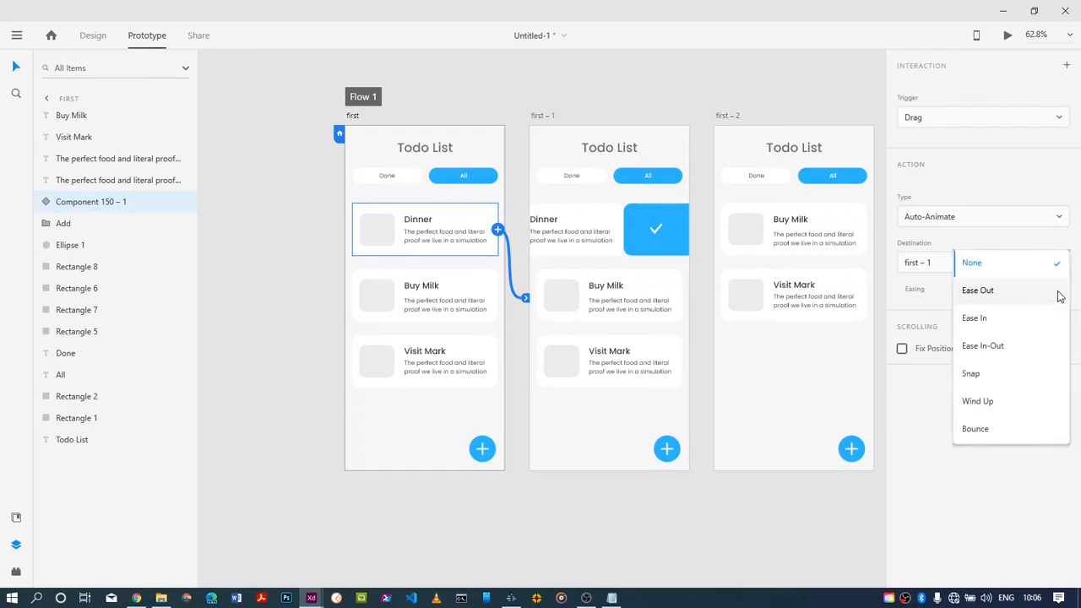
{"action": "left_click", "coordinate": [1061, 295]}
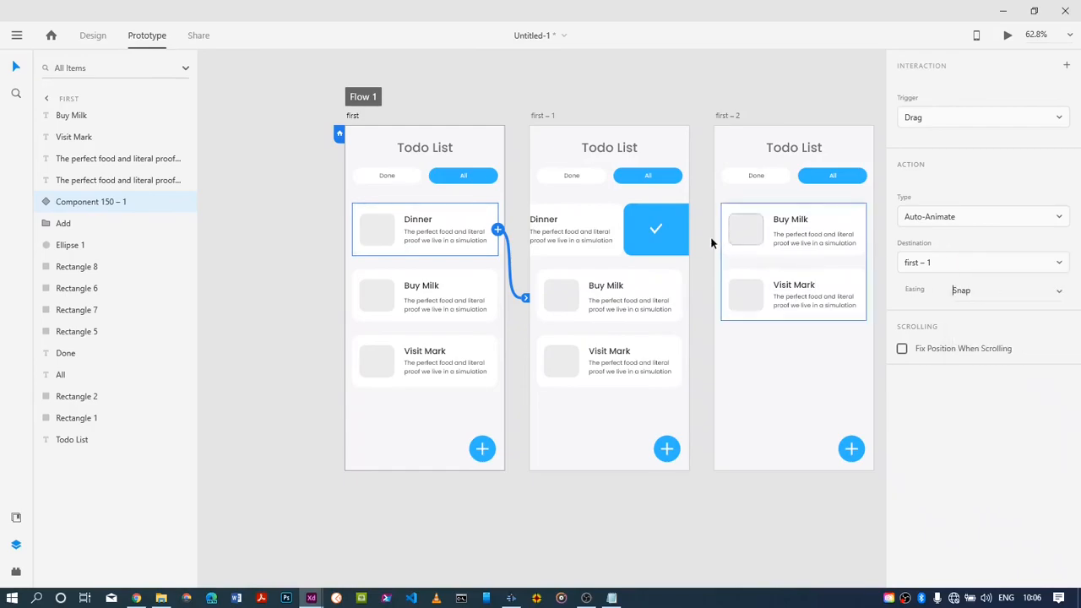
Link the middle artboard's Buy Milk card to first – 2, and also link the whole first – 1 artboard to first – 2
{"action": "left_click", "coordinate": [681, 275]}
{"action": "left_click_drag", "start_coordinate": [711, 326], "coordinate": [715, 321]}
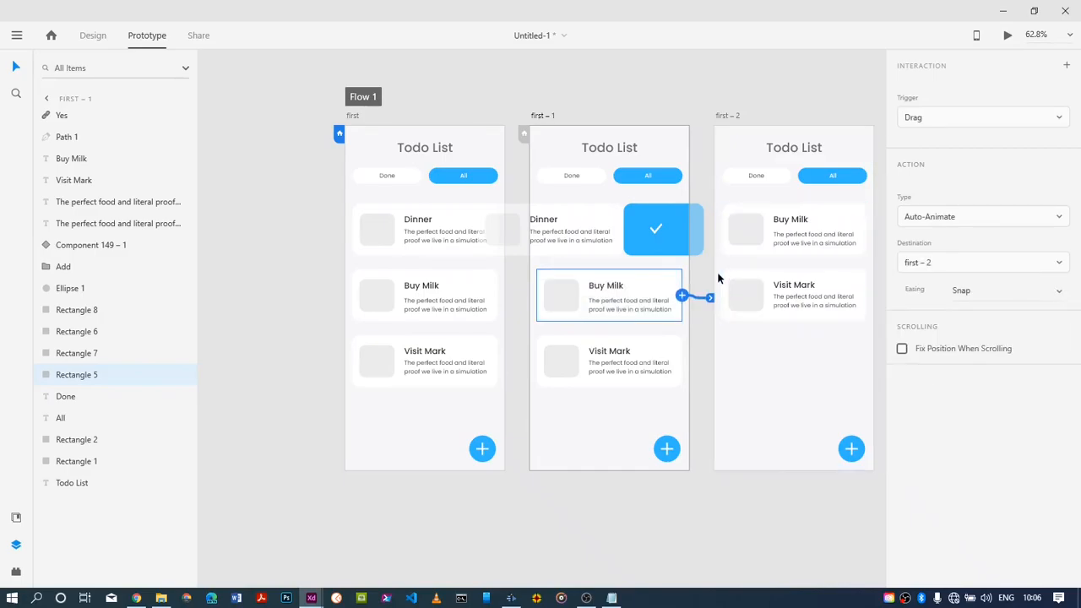
{"action": "left_click", "coordinate": [1031, 123]}
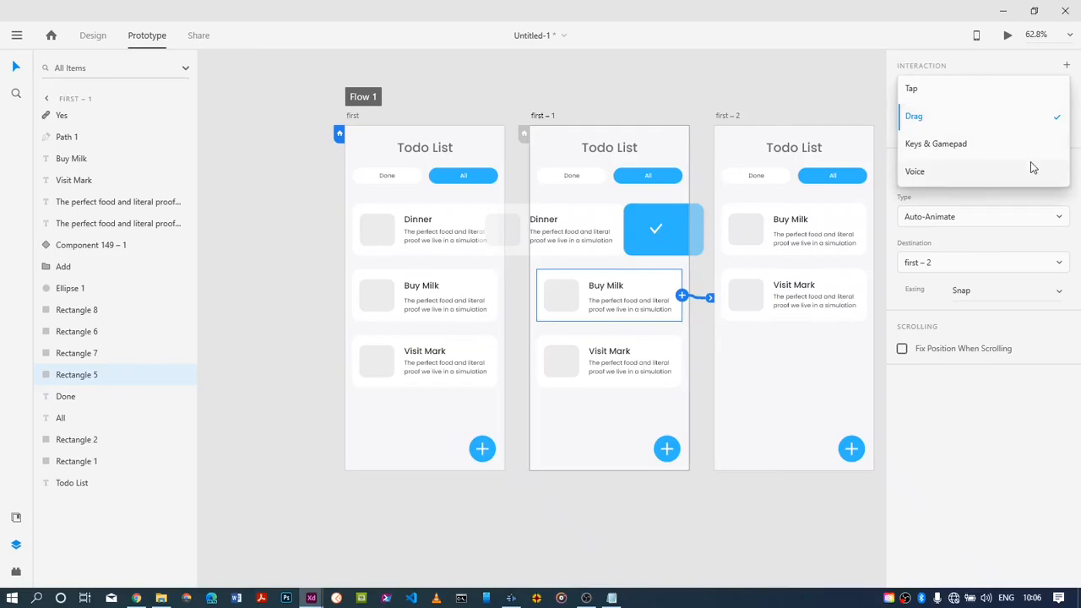
{"action": "left_click", "coordinate": [701, 291]}
{"action": "left_click_drag", "start_coordinate": [691, 285], "coordinate": [728, 276]}
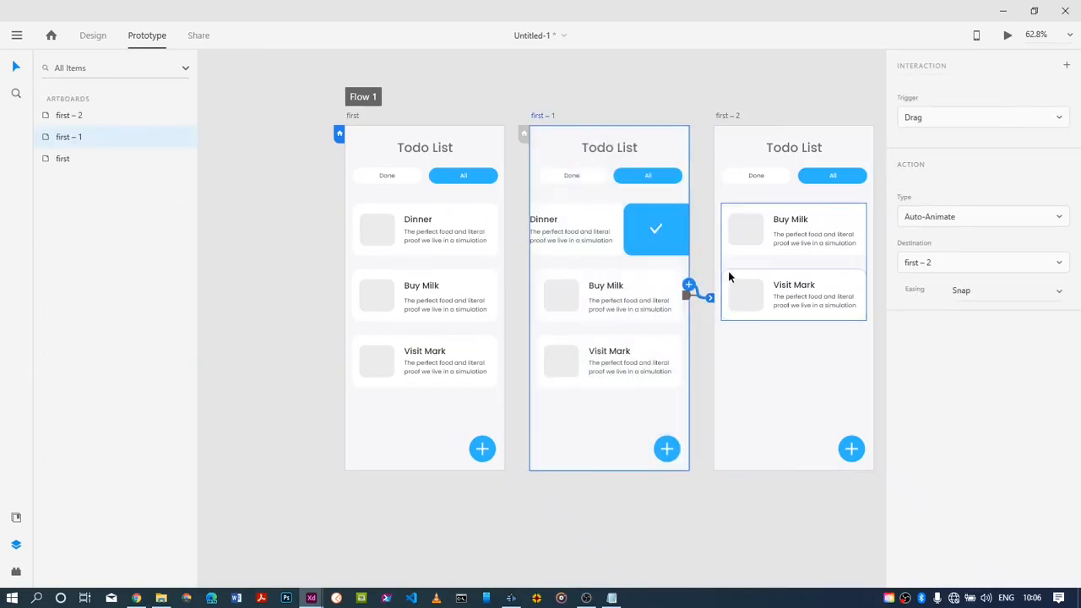
Change the first – 1 artboard's interaction to a Time trigger, and remove the separate link from its Buy Milk card
{"action": "left_click", "coordinate": [984, 119]}
{"action": "left_click", "coordinate": [981, 151]}
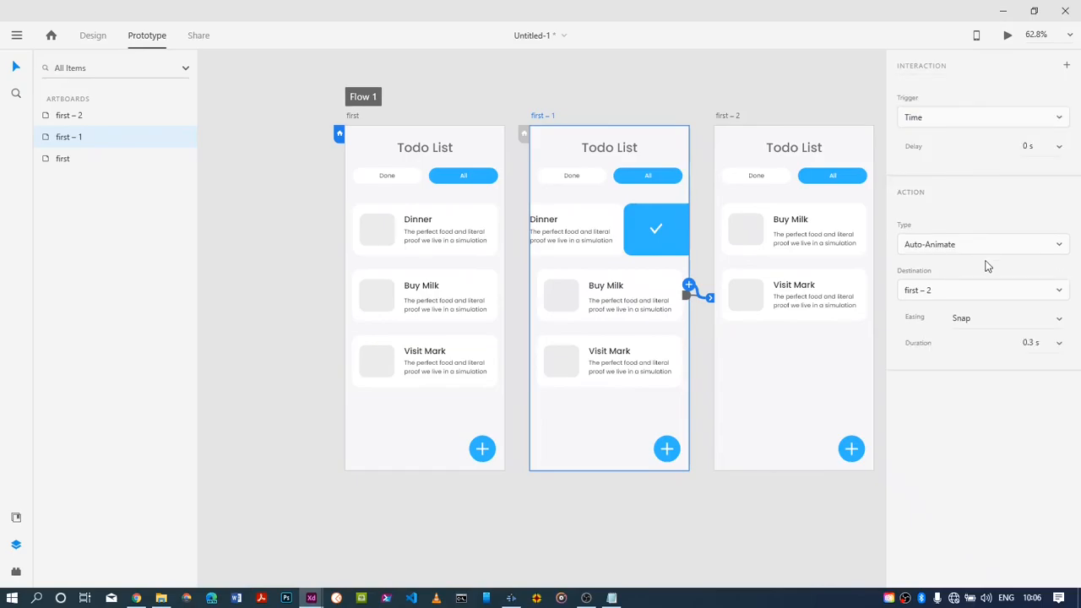
{"action": "left_click", "coordinate": [686, 295]}
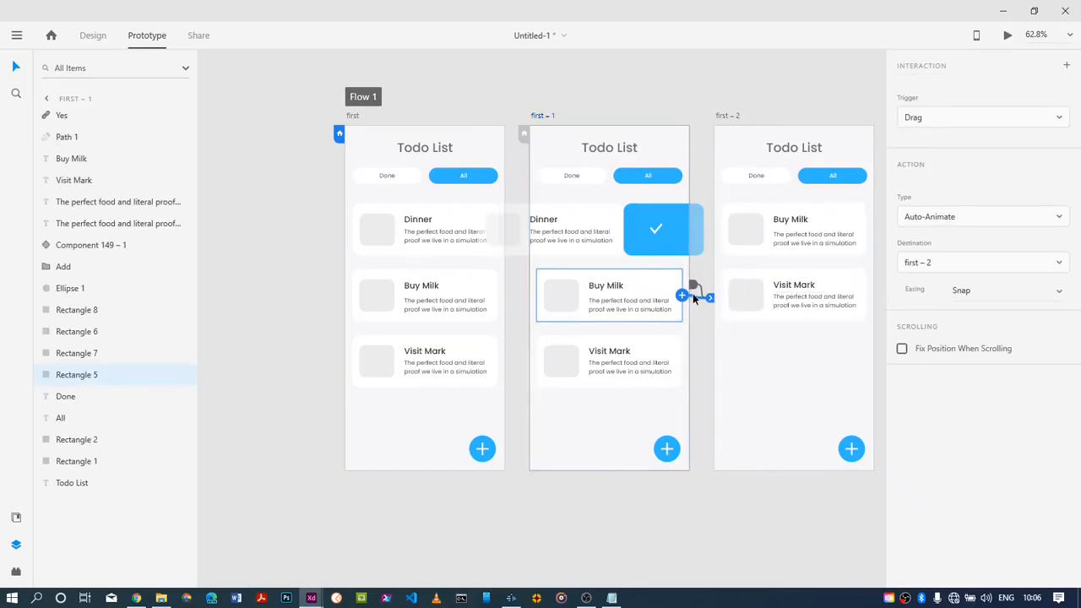
{"action": "key", "text": "Delete"}
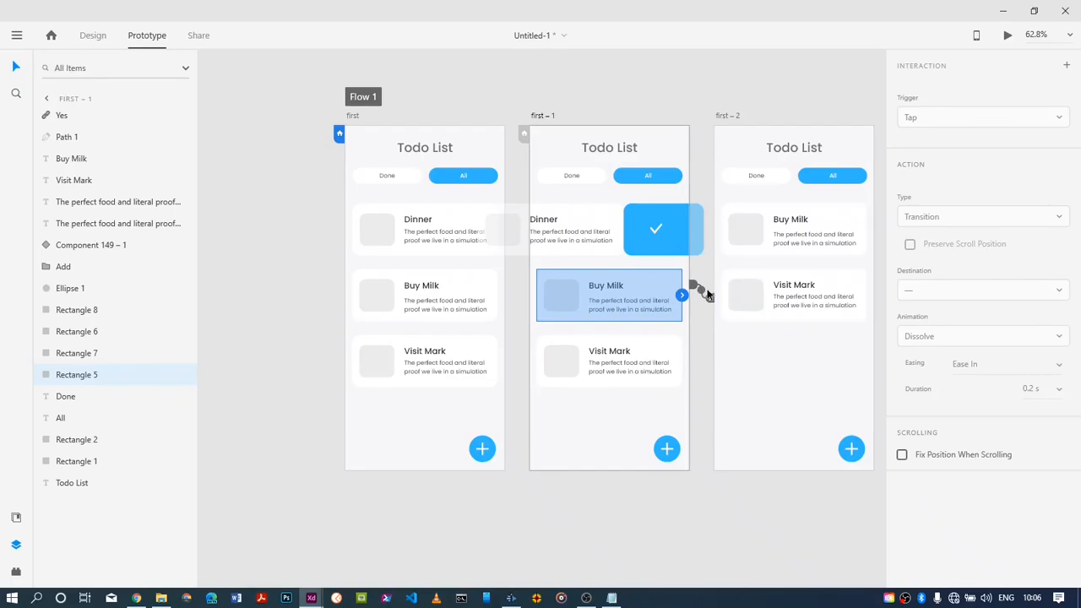
{"action": "left_click", "coordinate": [706, 293]}
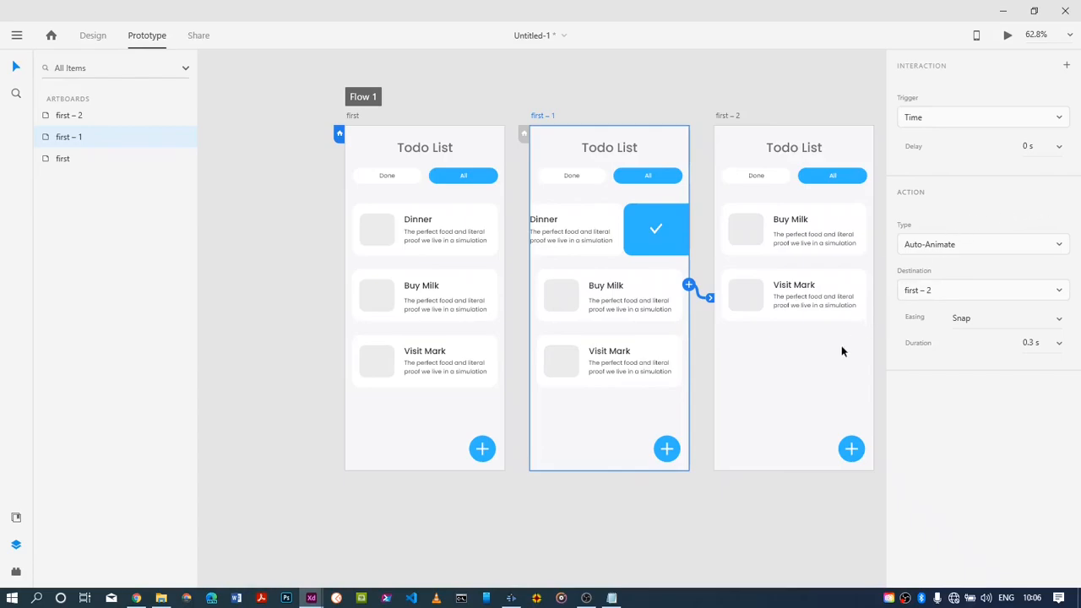
{"action": "left_click", "coordinate": [819, 367]}
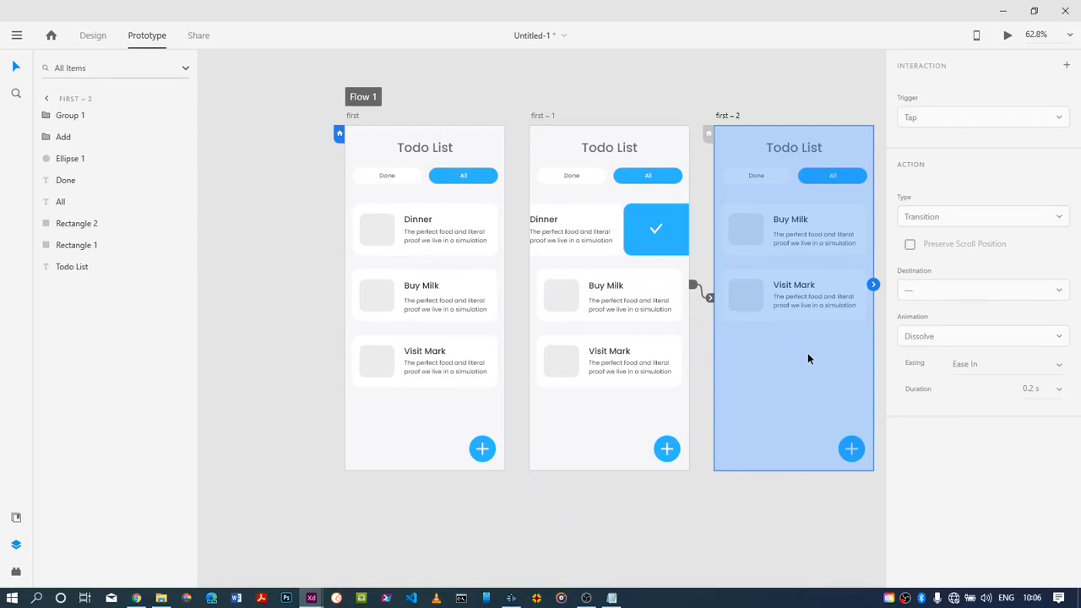
{"action": "left_click", "coordinate": [789, 141]}
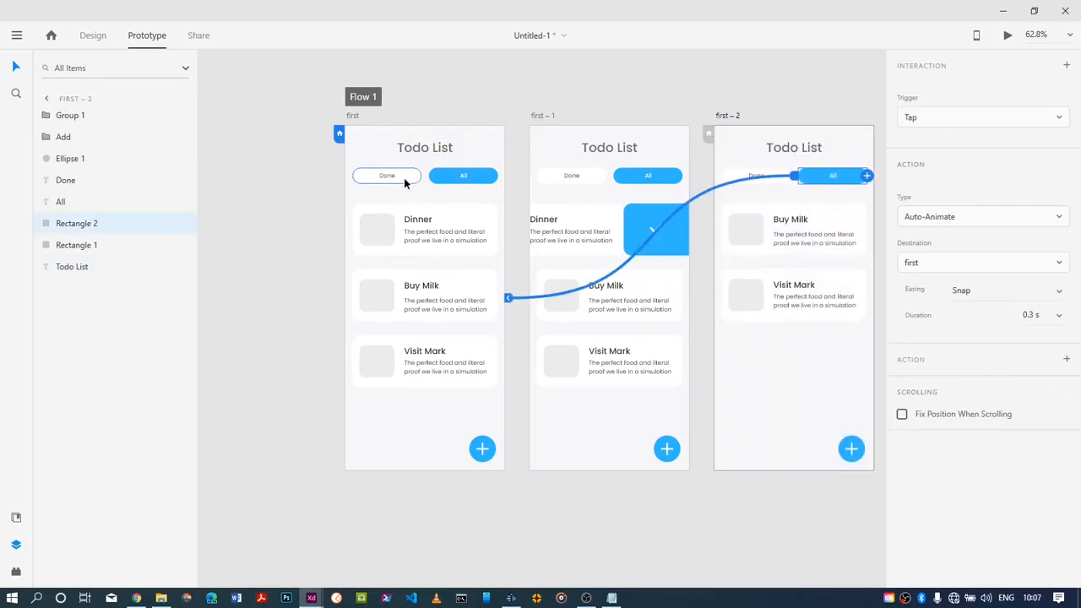
{"action": "left_click", "coordinate": [412, 178]}
{"action": "left_click_drag", "start_coordinate": [421, 176], "coordinate": [688, 331]}
{"action": "left_click", "coordinate": [378, 145]}
{"action": "left_click", "coordinate": [408, 179]}
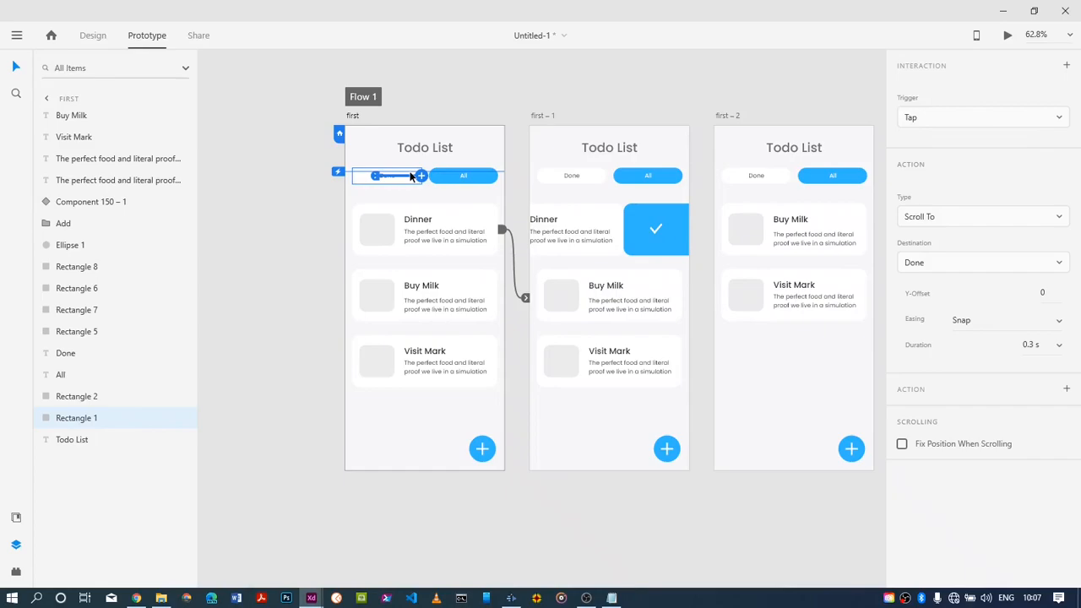
{"action": "left_click_drag", "start_coordinate": [411, 175], "coordinate": [409, 176]}
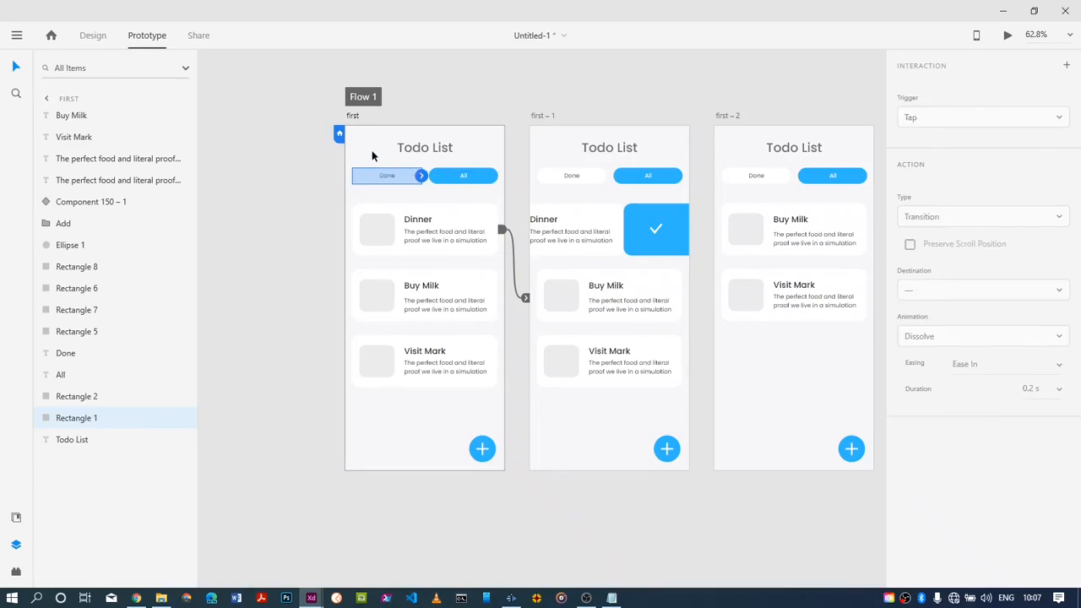
{"action": "left_click", "coordinate": [372, 150]}
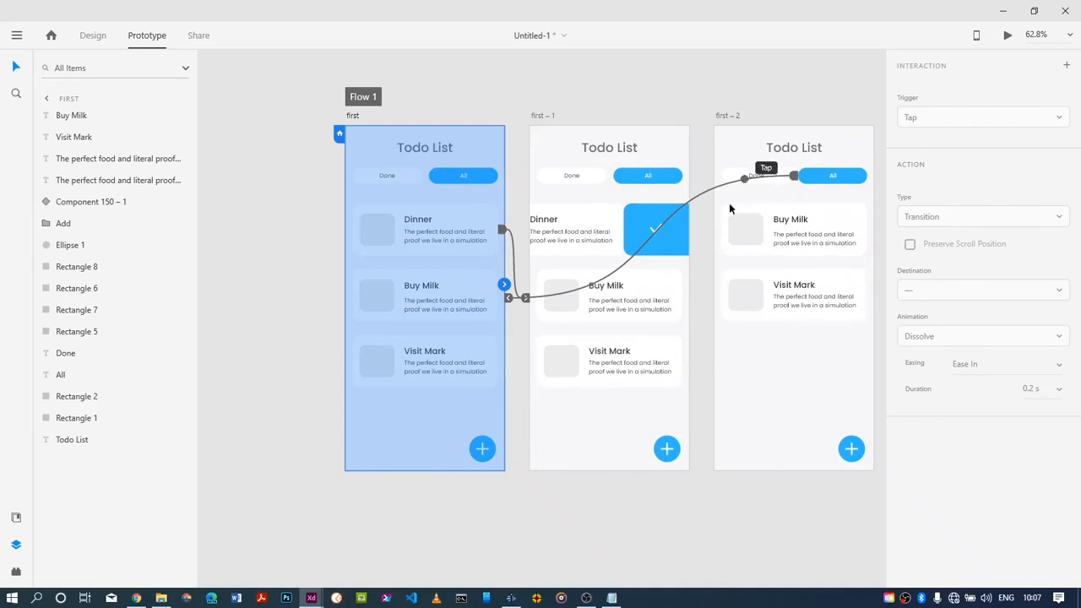
{"action": "left_click", "coordinate": [413, 379]}
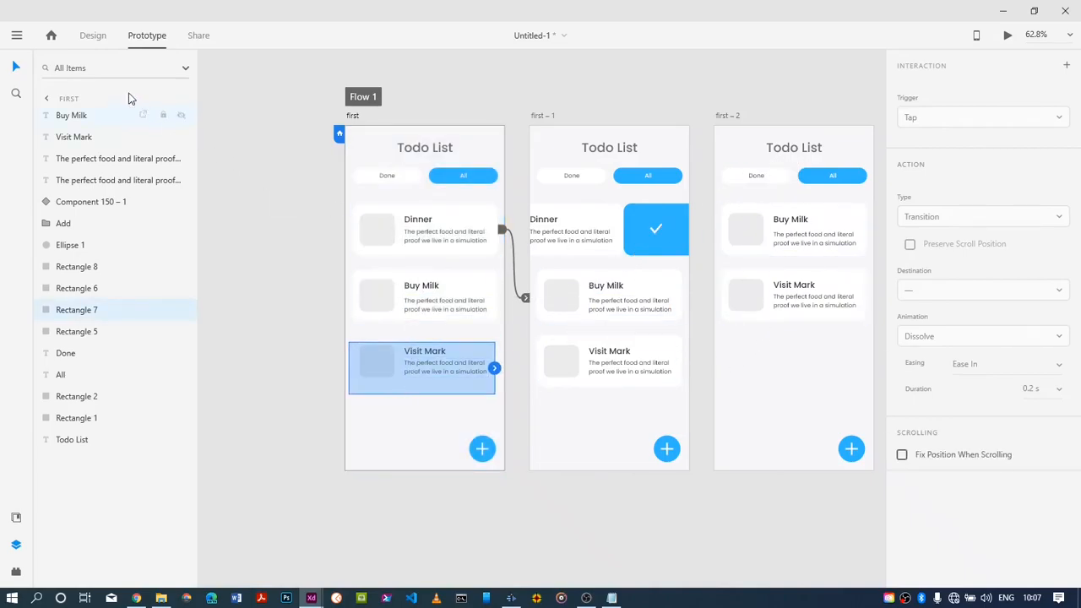
Duplicate the first artboard beside first – 2 in design mode, and delete the copy's Buy Milk and Visit Mark cards
{"action": "left_click", "coordinate": [96, 36]}
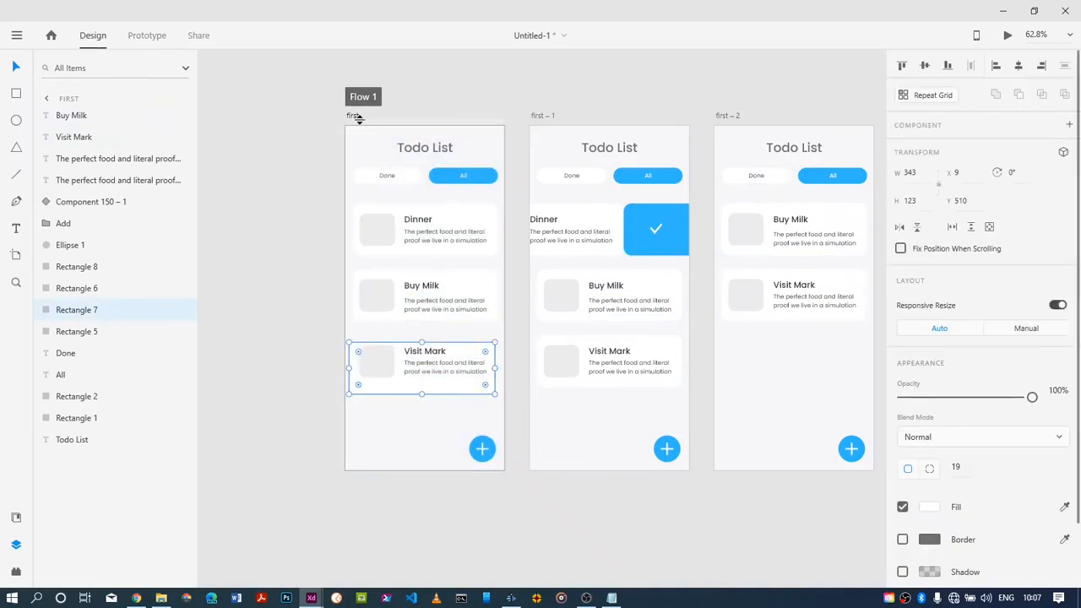
{"action": "left_click_drag", "start_coordinate": [352, 115], "coordinate": [788, 123]}
{"action": "left_click_drag", "start_coordinate": [838, 432], "coordinate": [854, 273]}
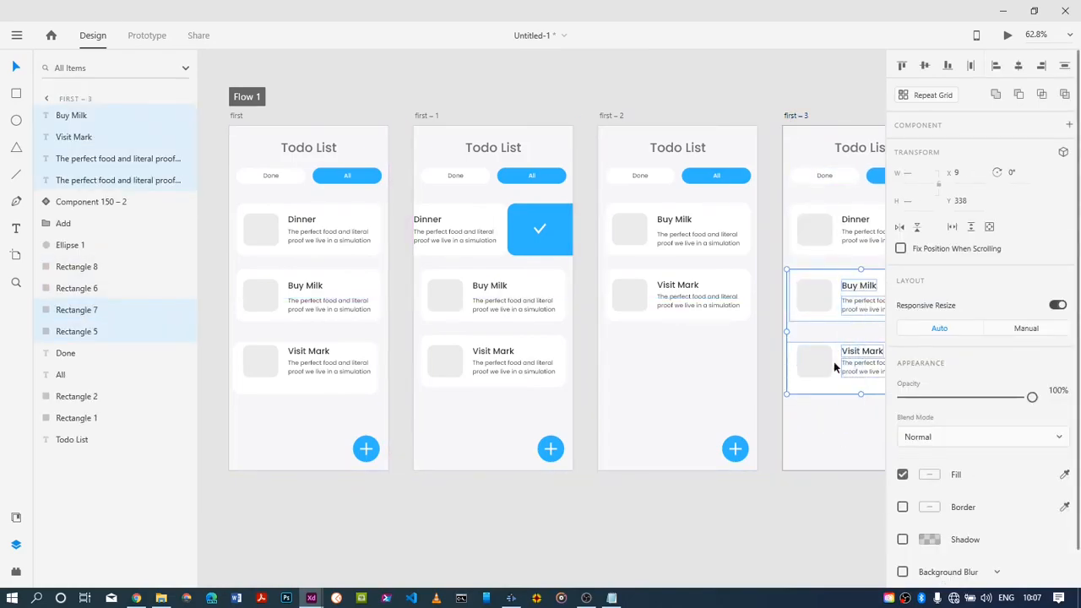
{"action": "left_click_drag", "start_coordinate": [813, 440], "coordinate": [869, 286]}
{"action": "key", "text": "Delete"}
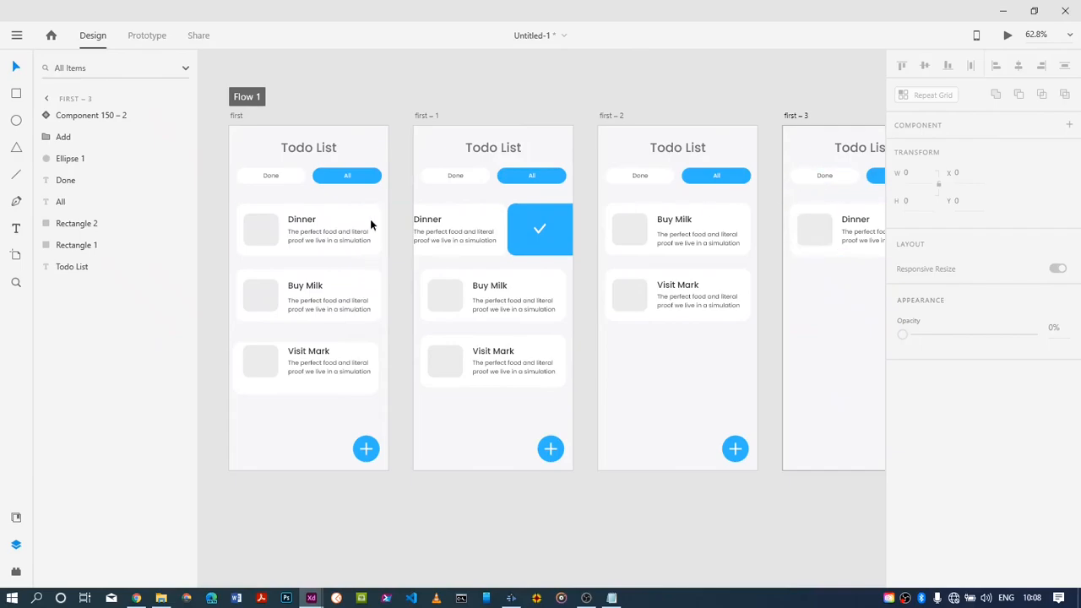
Link the first artboard's Done button to first – 3 in prototyping mode, using a Tap trigger and Auto-Animate
{"action": "left_click", "coordinate": [286, 178]}
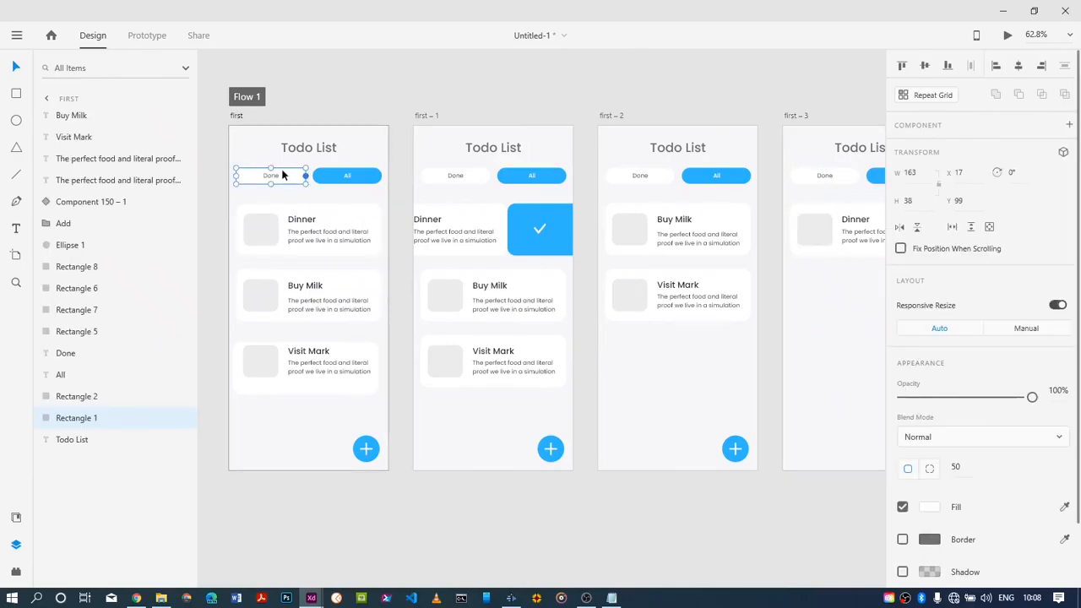
{"action": "left_click", "coordinate": [158, 49]}
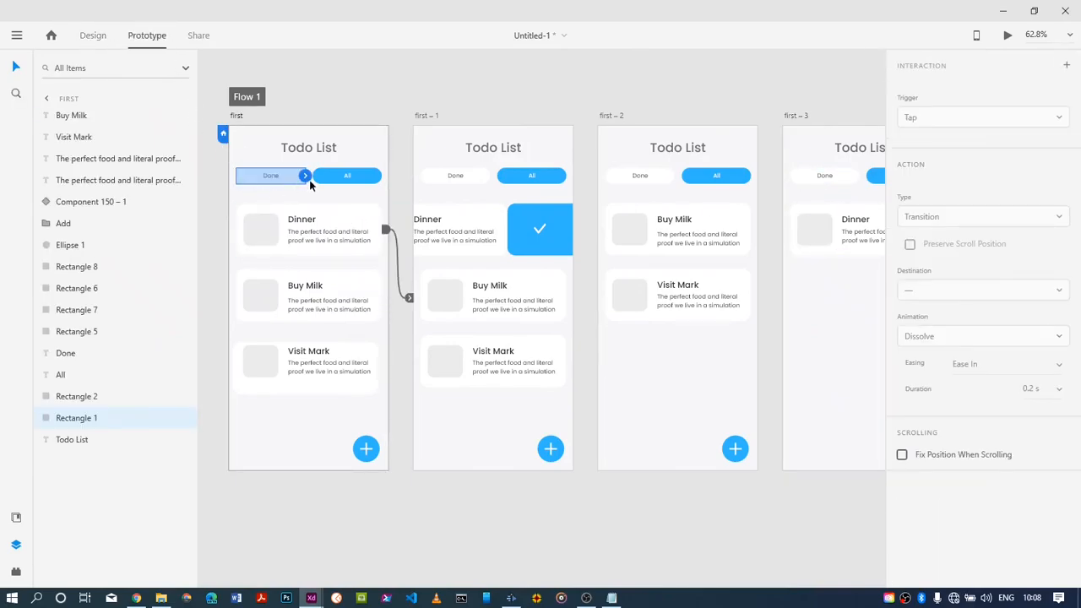
{"action": "left_click_drag", "start_coordinate": [304, 177], "coordinate": [785, 218]}
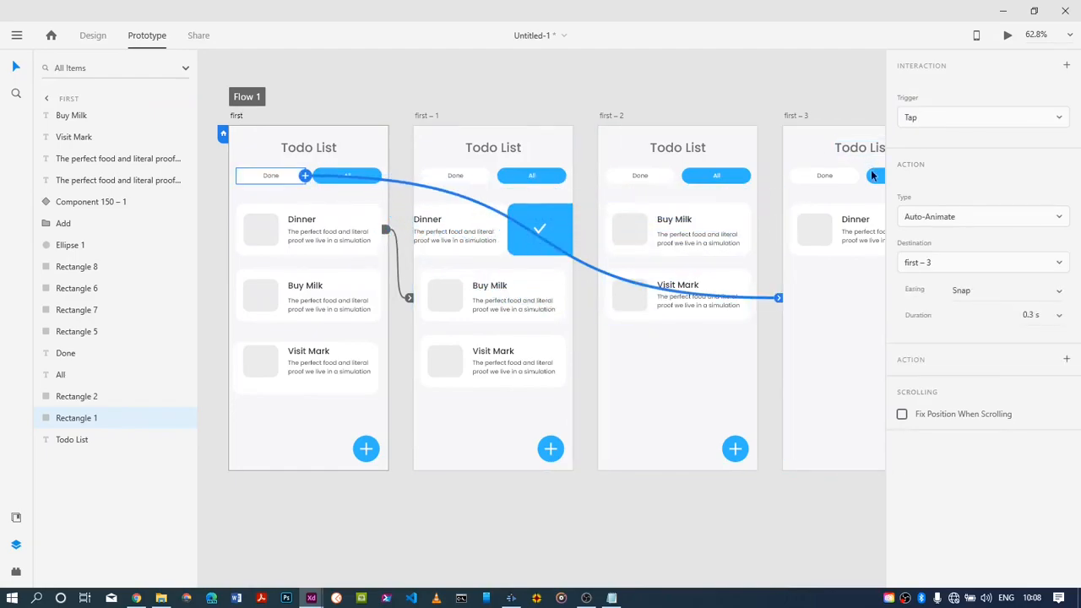
Link the All button on first – 3 back to the first artboard with a Tap trigger and Auto-Animate
{"action": "left_click", "coordinate": [874, 174]}
{"action": "mouse_move", "coordinate": [872, 177]}
{"action": "left_mouse_down"}
{"action": "mouse_move", "coordinate": [823, 184]}
{"action": "mouse_move", "coordinate": [825, 173]}
{"action": "mouse_move", "coordinate": [865, 185]}
{"action": "left_mouse_up"}
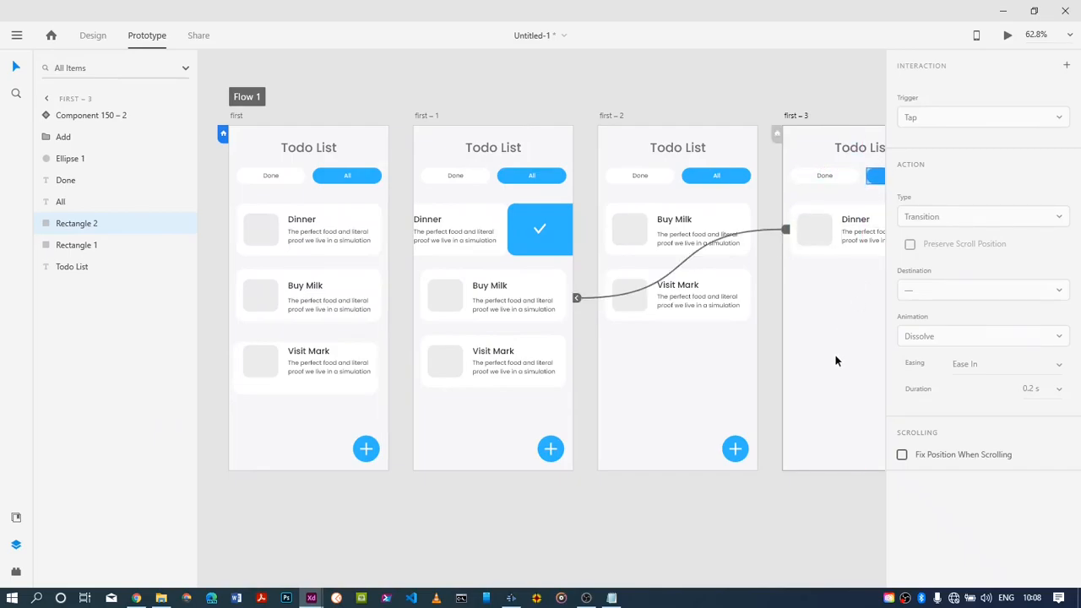
{"action": "left_click_drag", "start_coordinate": [832, 358], "coordinate": [708, 361]}
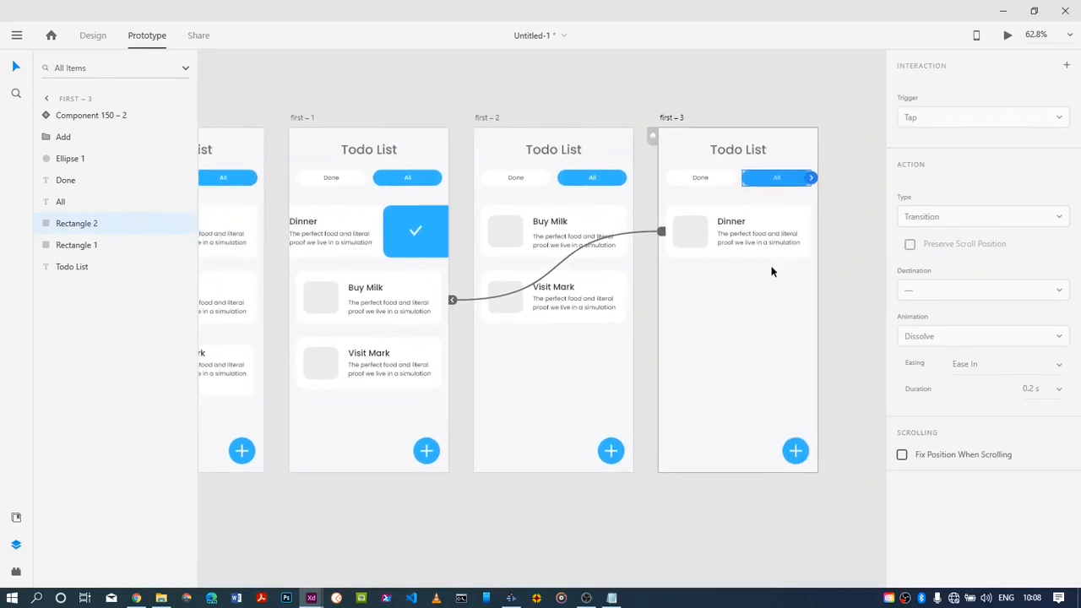
{"action": "left_click_drag", "start_coordinate": [812, 177], "coordinate": [367, 347]}
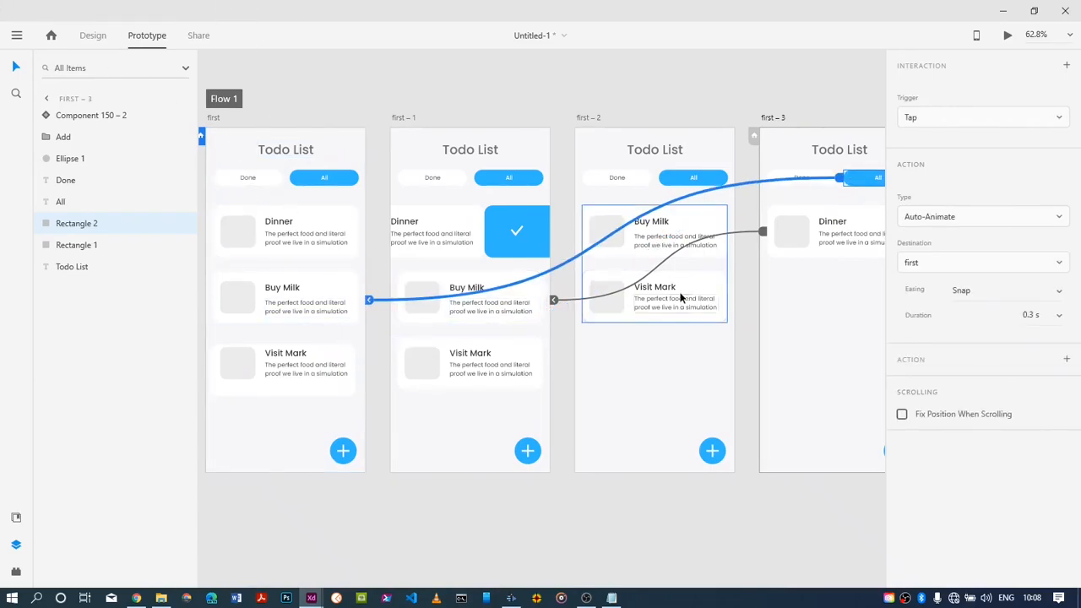
Select the All button on the first – 2 artboard
{"action": "left_click", "coordinate": [701, 161]}
{"action": "left_click", "coordinate": [696, 181]}
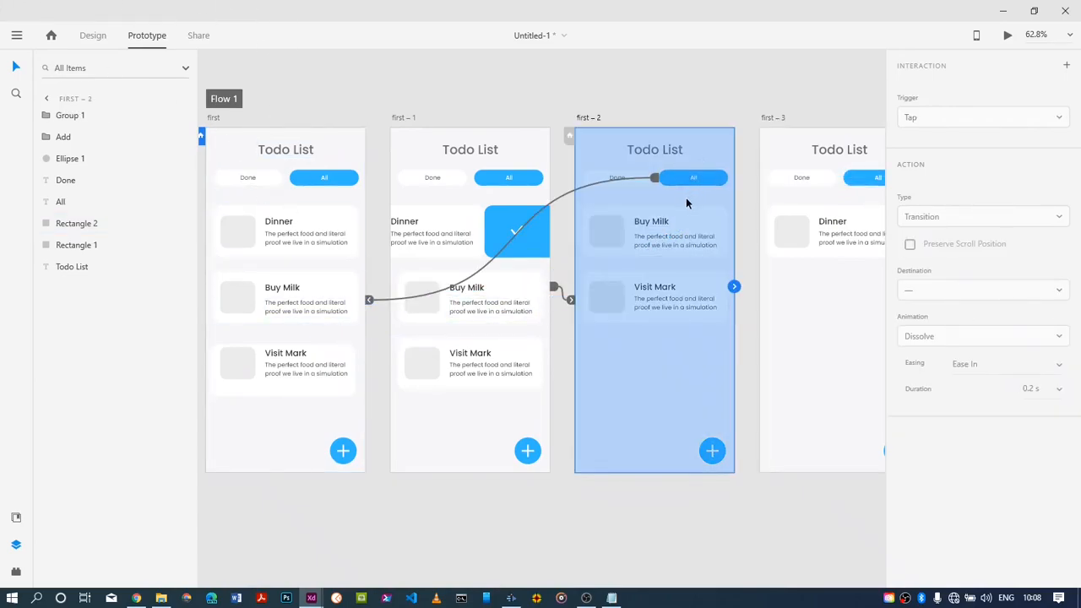